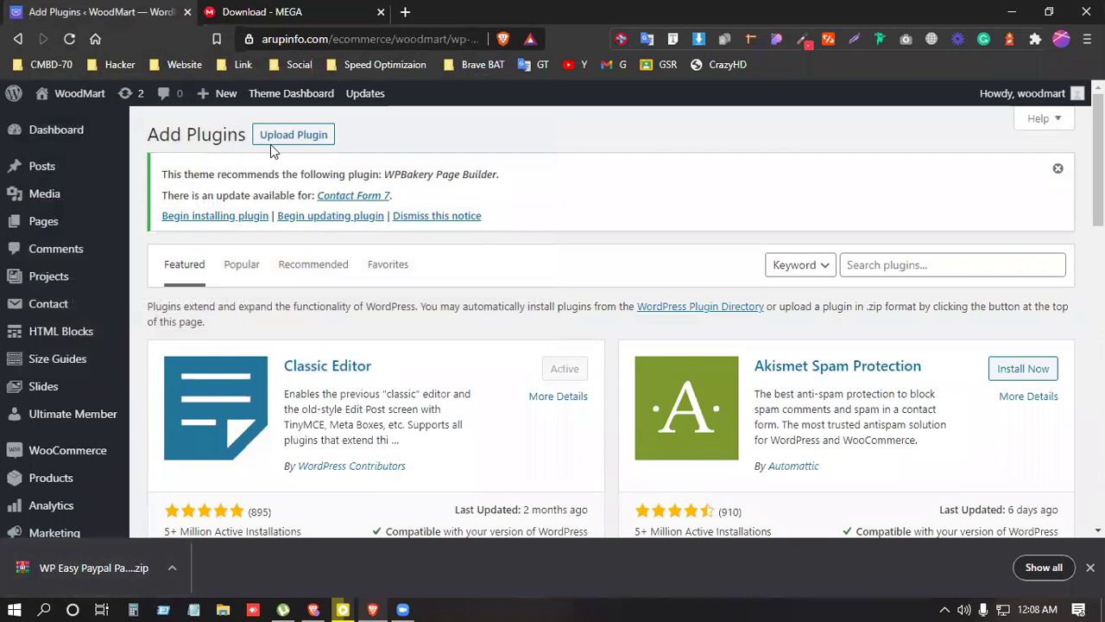
Step: Upload, install and activate the WP Easy Paypal Payment plugin zip, then close the MEGA tab
{"action": "left_click_drag", "start_coordinate": [87, 567], "coordinate": [615, 378]}
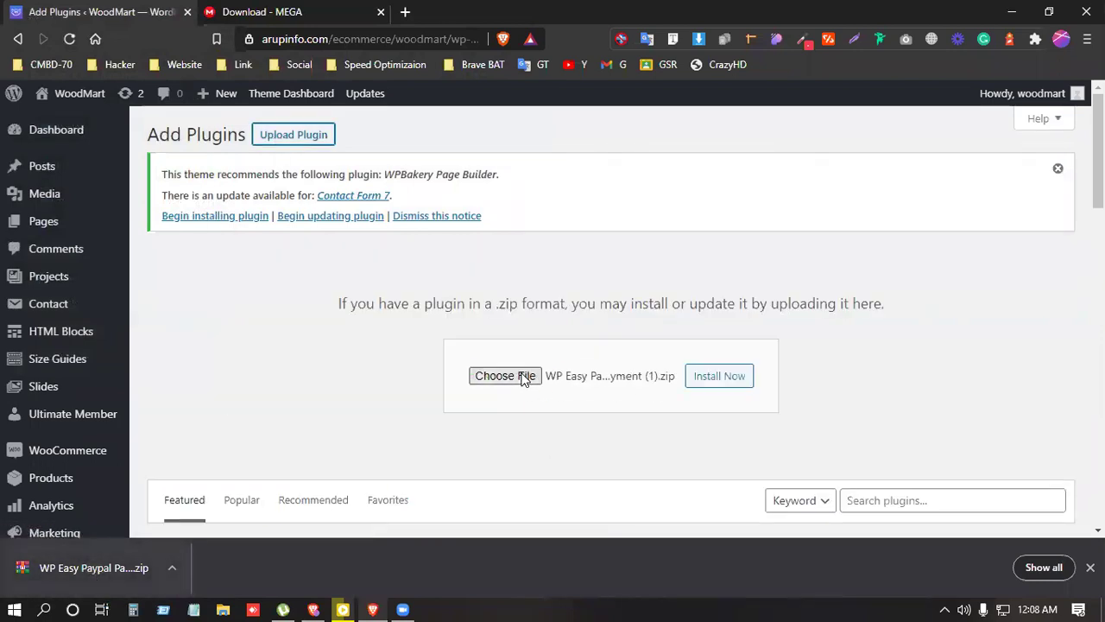
{"action": "left_click", "coordinate": [719, 378]}
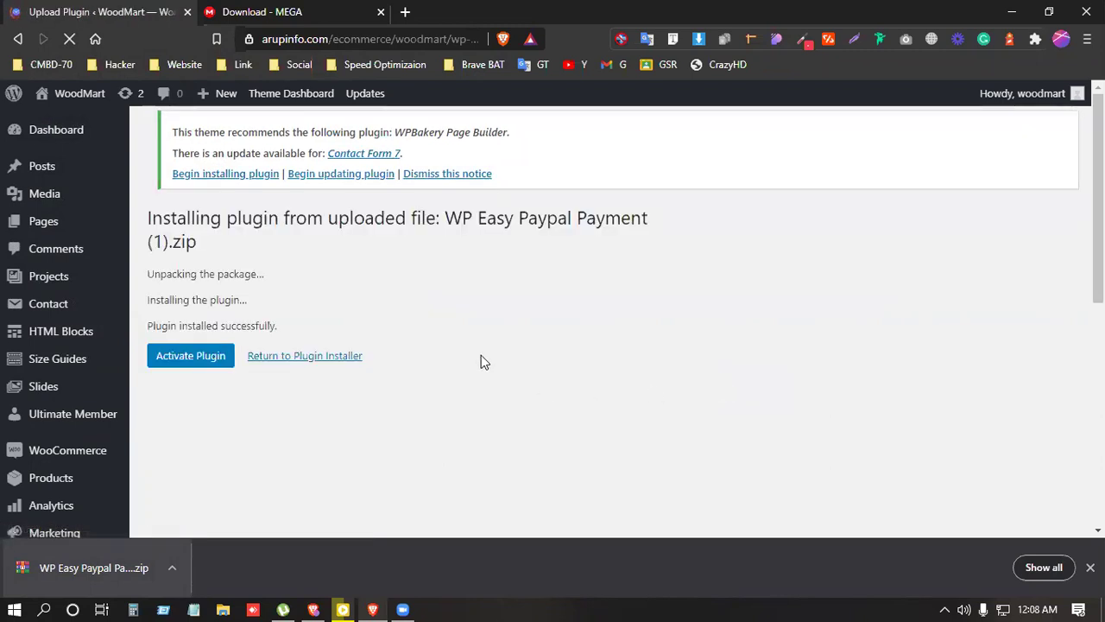
{"action": "left_click", "coordinate": [197, 364]}
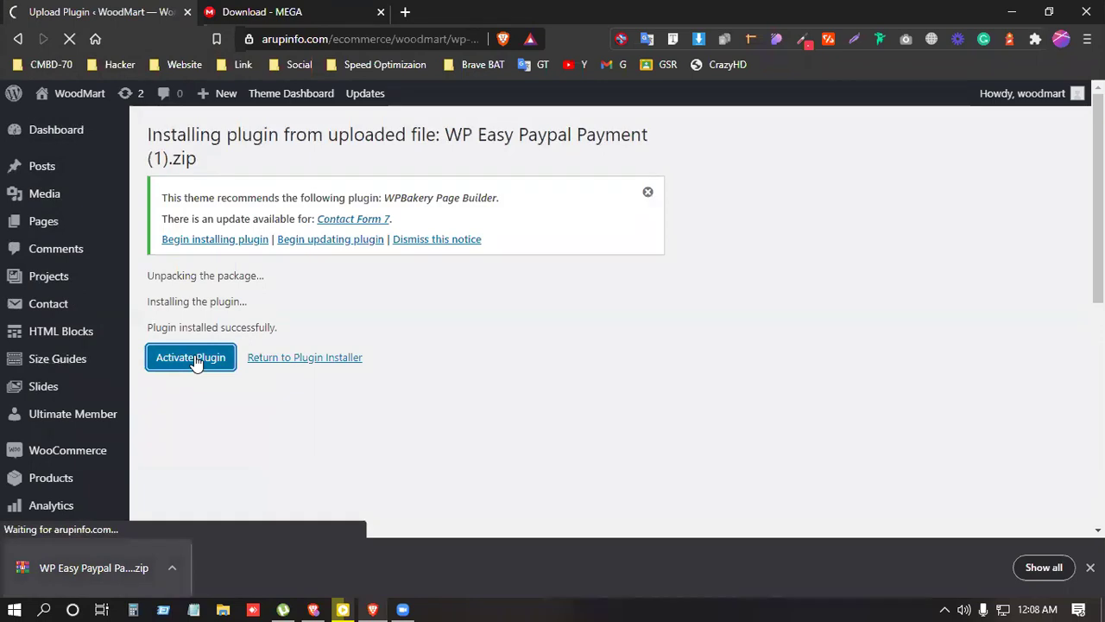
{"action": "left_click", "coordinate": [381, 12]}
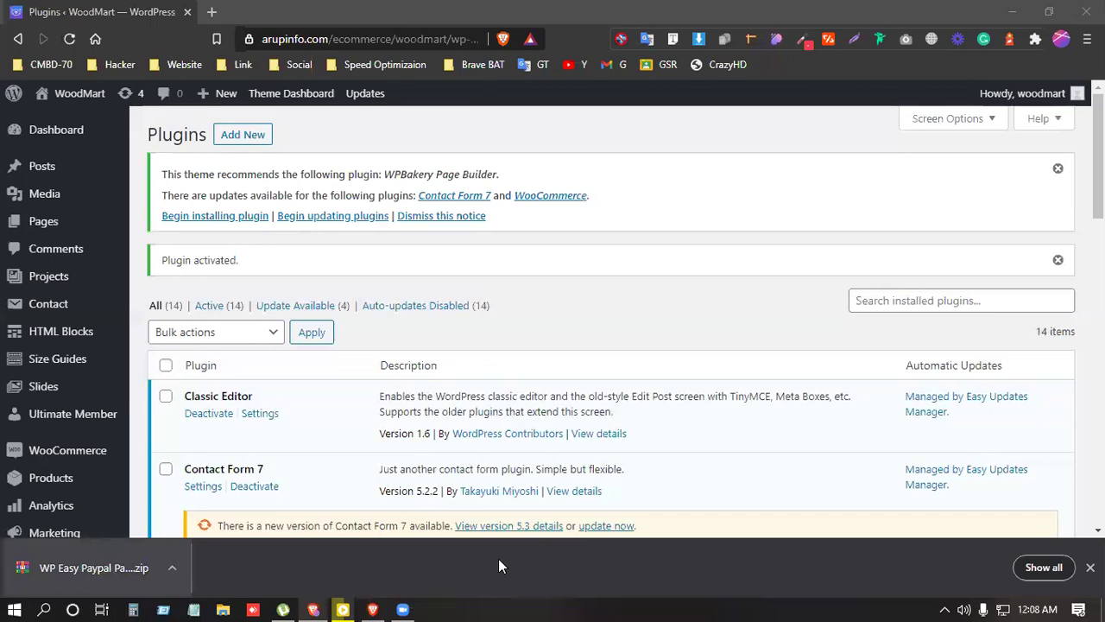
Step: Scroll the plugin list to confirm WP Easy Paypal Payment Accept is installed
{"action": "scroll", "coordinate": [335, 382], "scroll_direction": "down", "scroll_amount": 2}
{"action": "scroll", "coordinate": [335, 383], "scroll_direction": "down", "scroll_amount": 7}
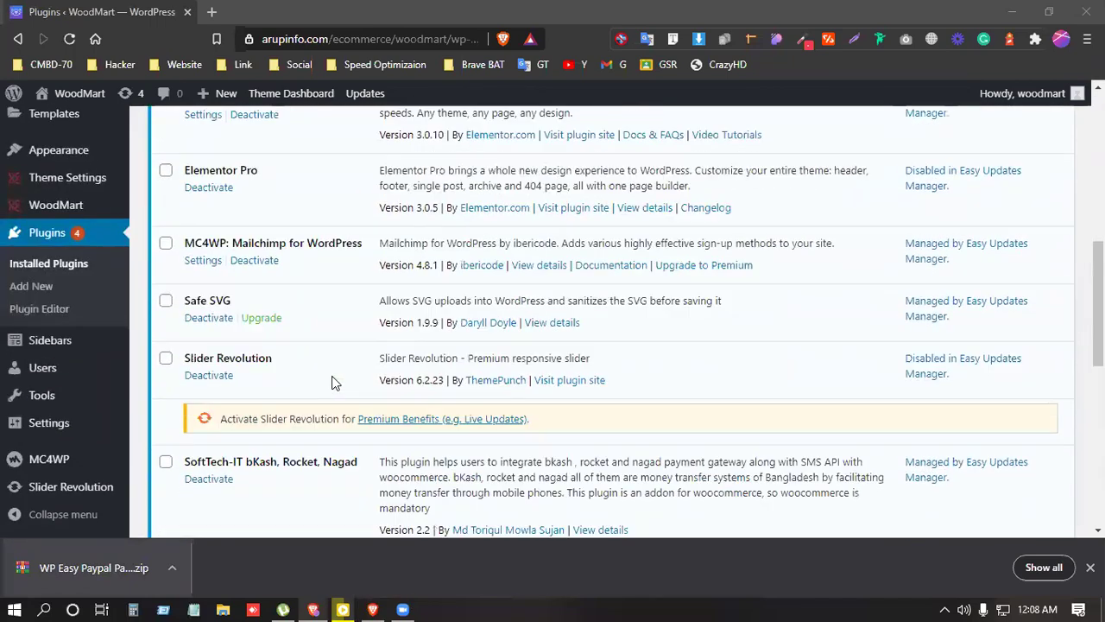
{"action": "scroll", "coordinate": [335, 383], "scroll_direction": "down", "scroll_amount": 2}
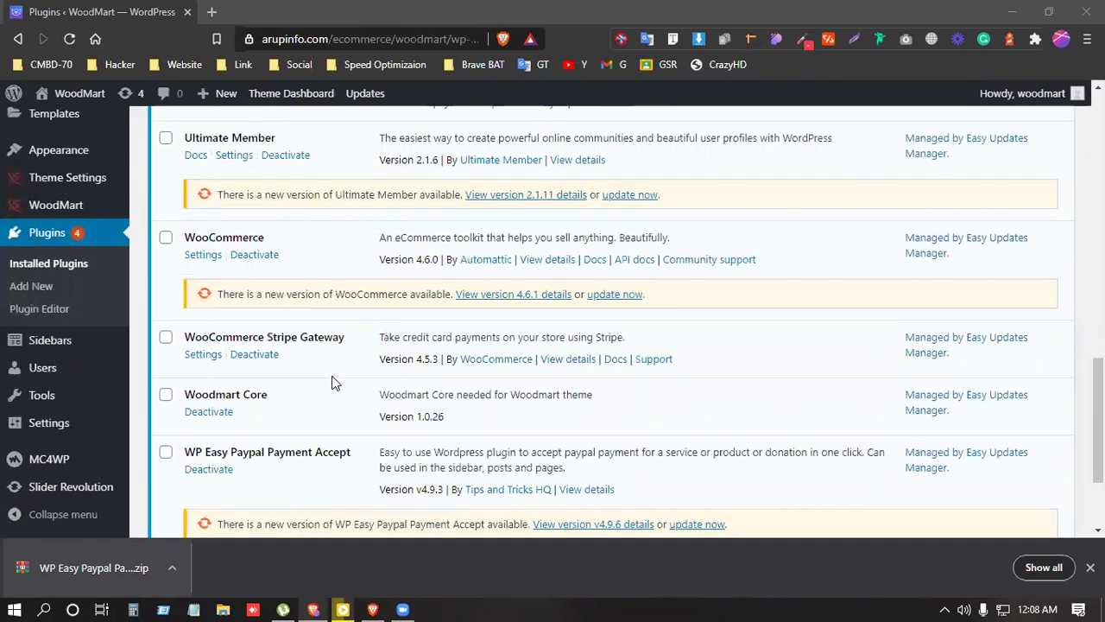
{"action": "left_click", "coordinate": [512, 375]}
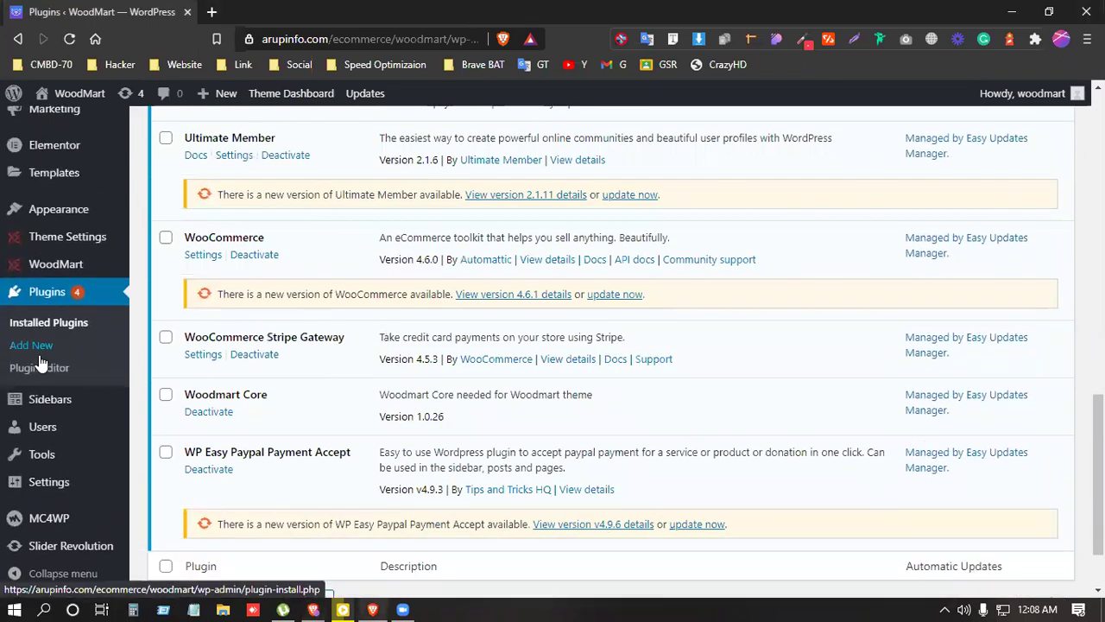
Step: Open the Pages screen in a second browser tab and switch to it
{"action": "scroll", "coordinate": [41, 363], "scroll_direction": "up", "scroll_amount": 7}
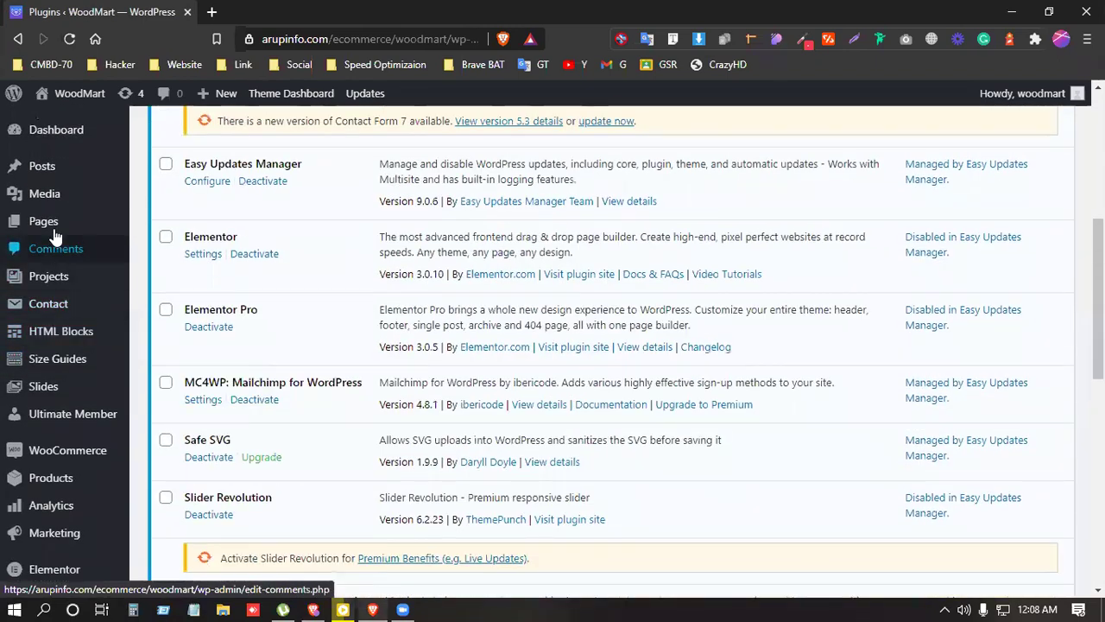
{"action": "right_click", "coordinate": [73, 224]}
{"action": "left_click", "coordinate": [129, 239]}
{"action": "left_click", "coordinate": [259, 10]}
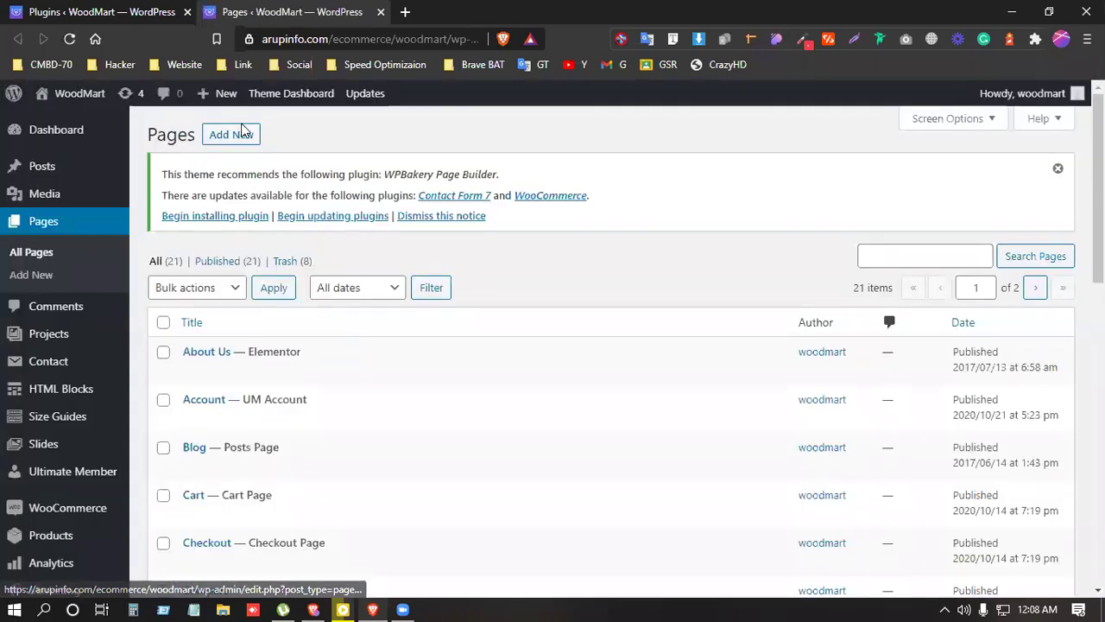
Step: Add a new page titled 'Our Services' and open it with Elementor
{"action": "left_click", "coordinate": [241, 138]}
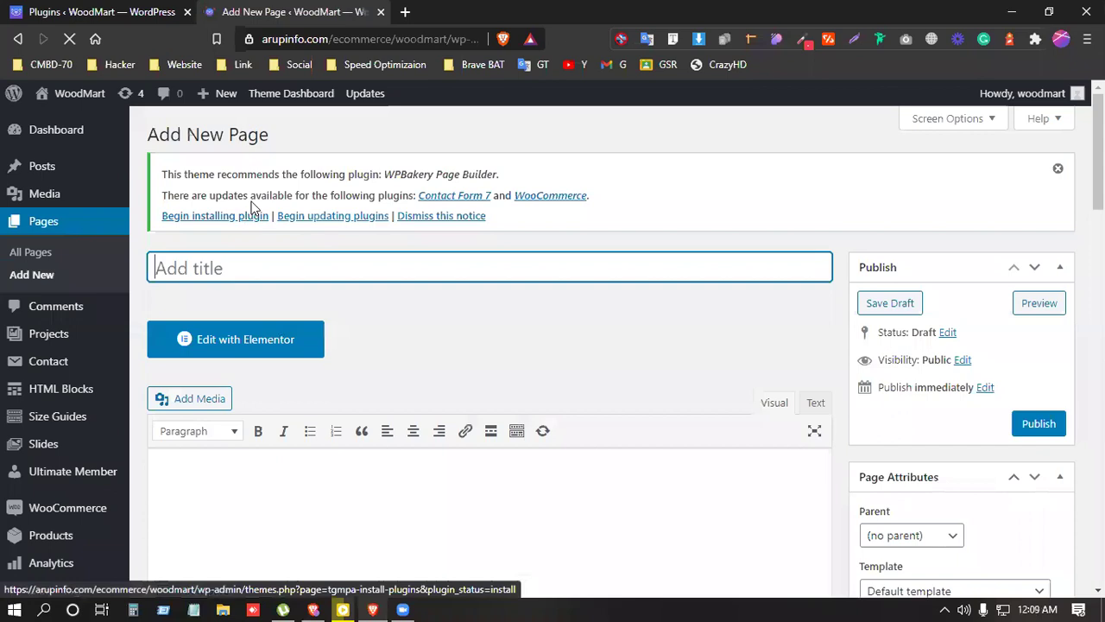
{"action": "type", "text": "O"}
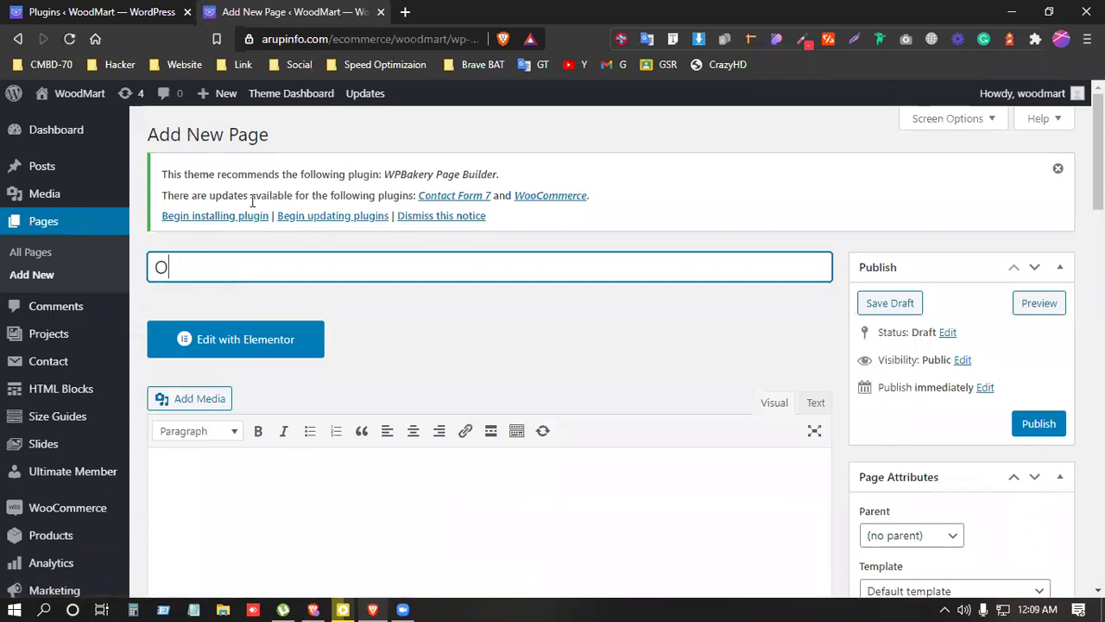
{"action": "type", "text": "ur Services"}
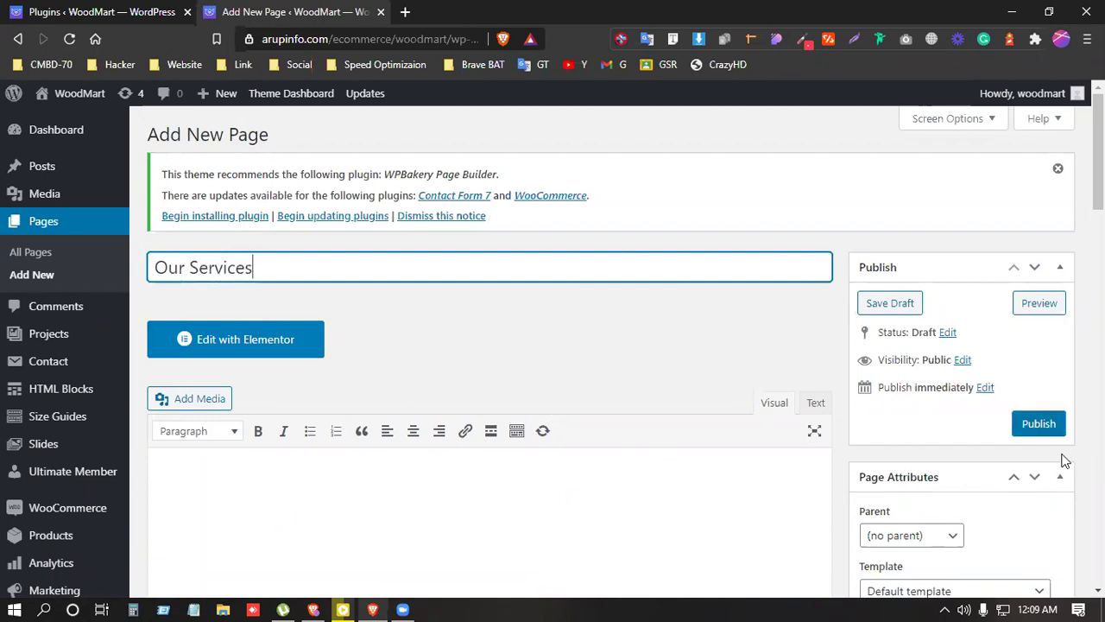
{"action": "left_click", "coordinate": [290, 345]}
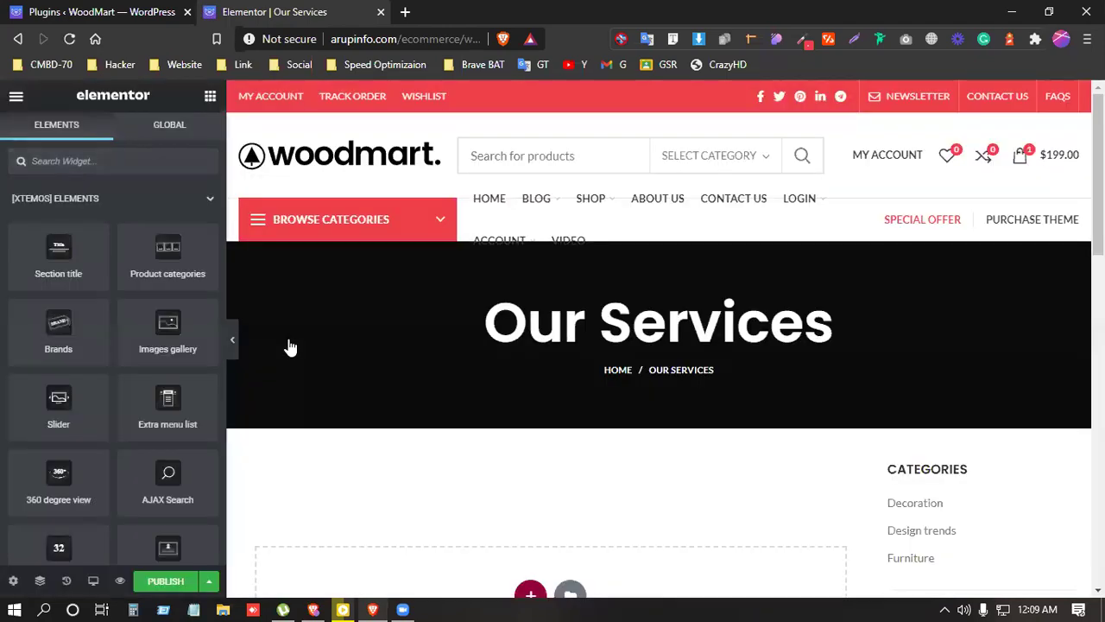
Step: Set the page layout to Elementor Full Width in Page Settings
{"action": "scroll", "coordinate": [752, 518], "scroll_direction": "down", "scroll_amount": 4}
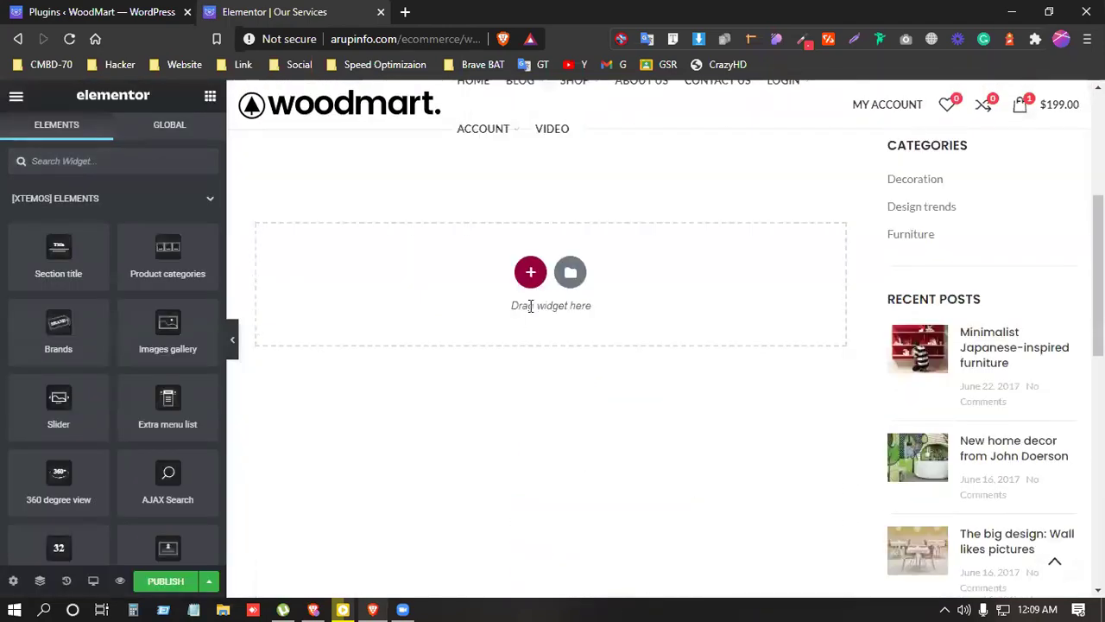
{"action": "left_click", "coordinate": [14, 582]}
{"action": "left_click", "coordinate": [163, 486]}
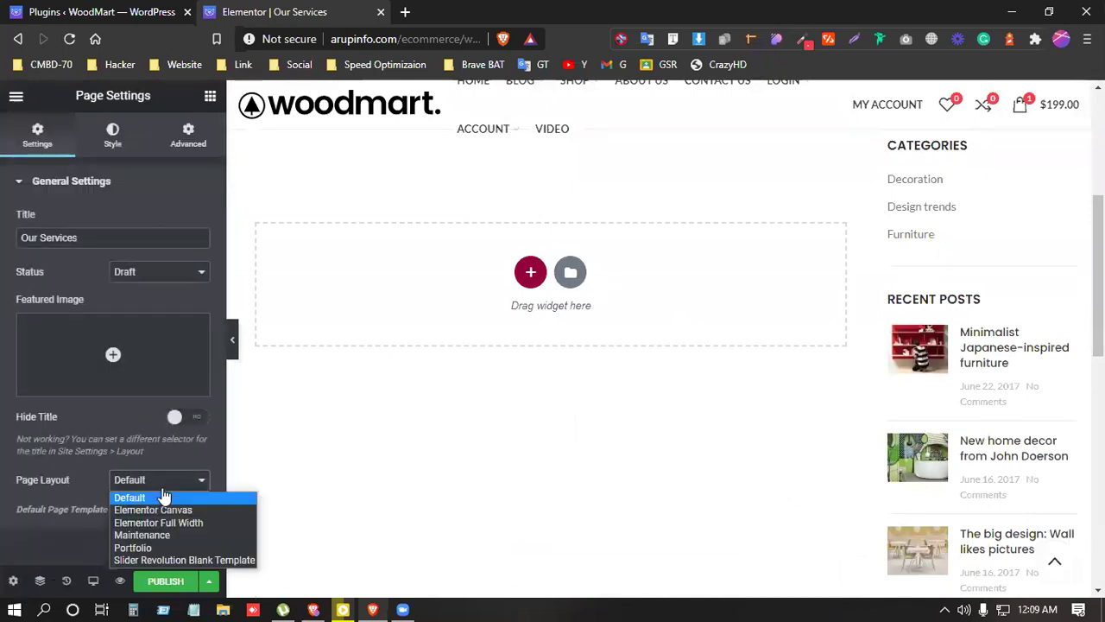
{"action": "left_click", "coordinate": [172, 520]}
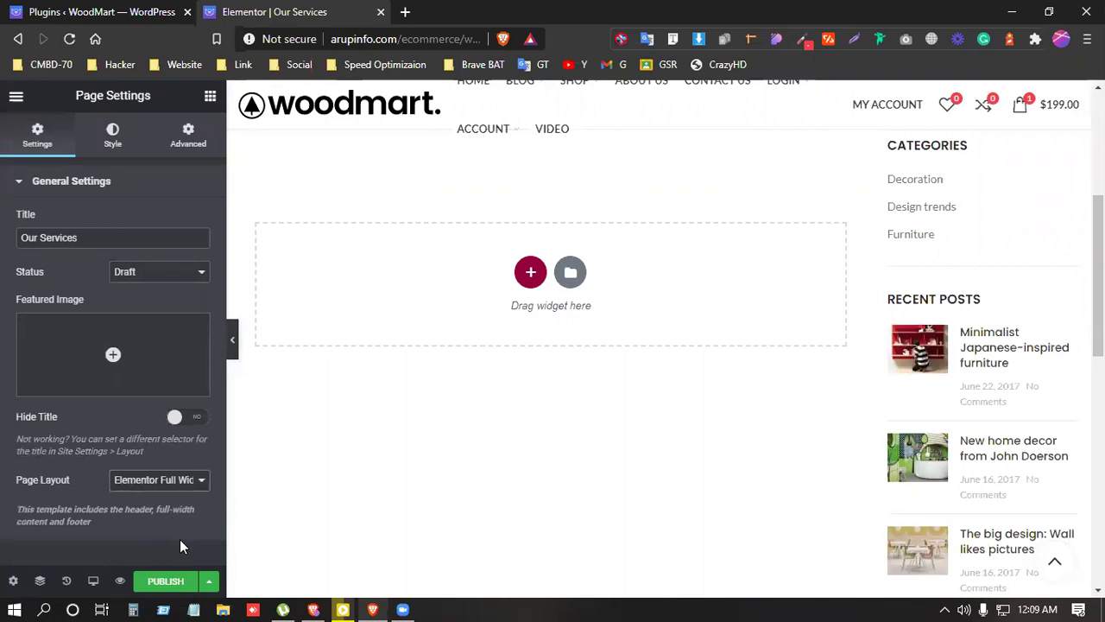
Step: Add a single-column section and switch Hide Title on
{"action": "left_click", "coordinate": [530, 272]}
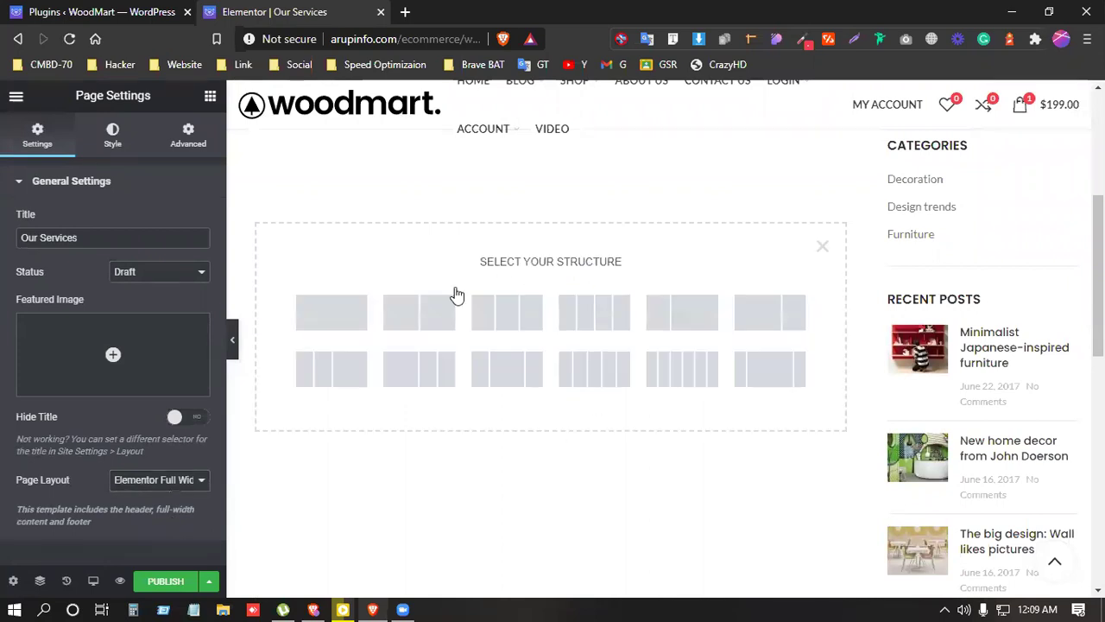
{"action": "left_click", "coordinate": [358, 323]}
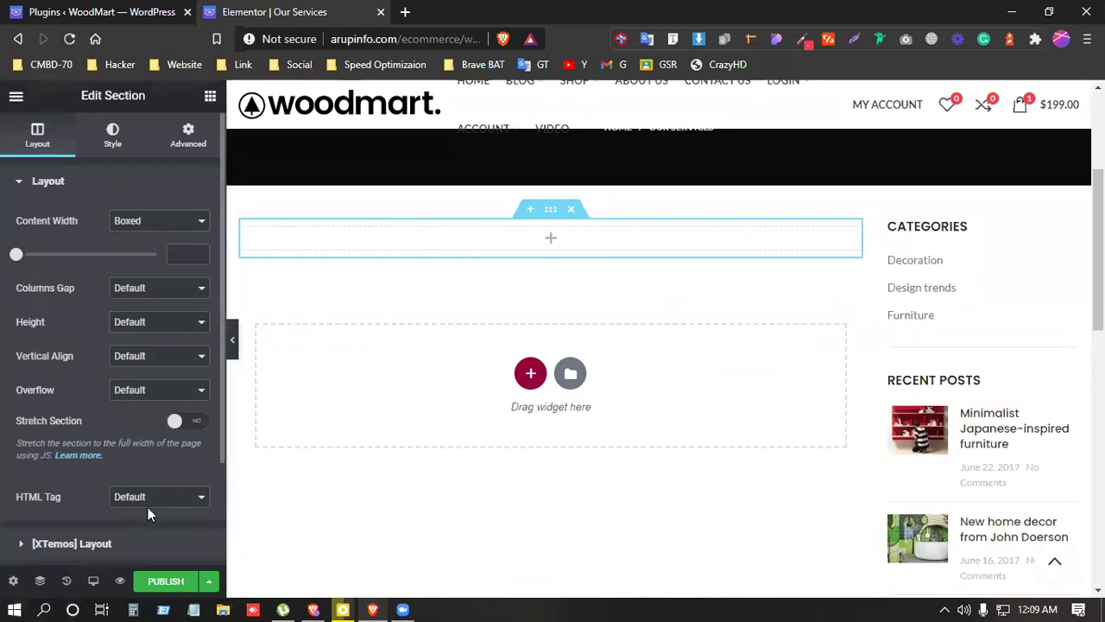
{"action": "scroll", "coordinate": [147, 498], "scroll_direction": "down", "scroll_amount": 3}
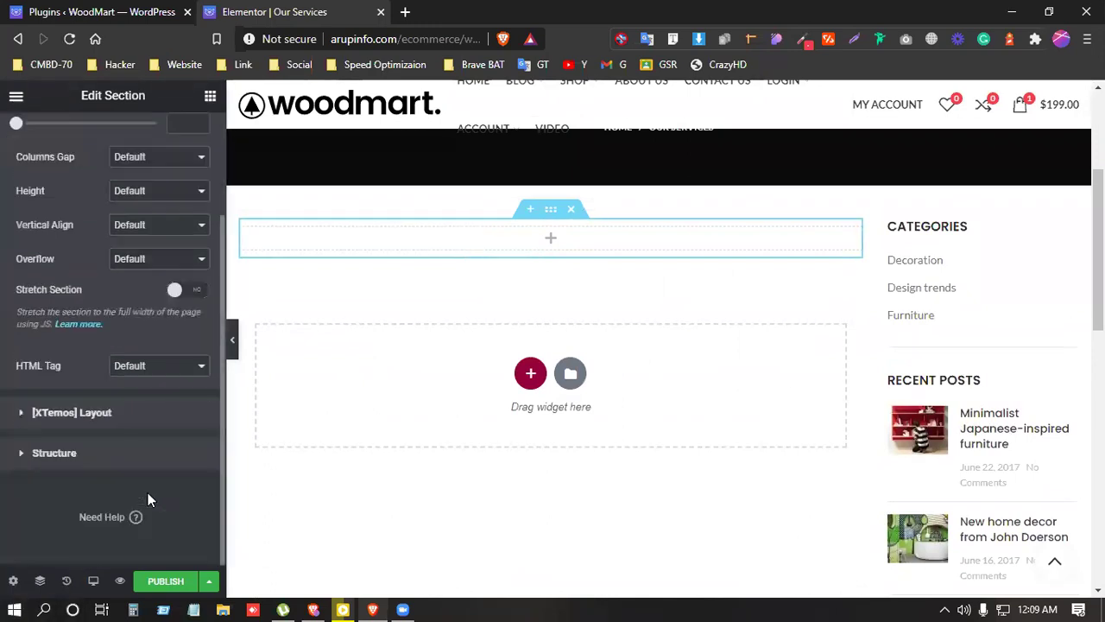
{"action": "left_click", "coordinate": [13, 582]}
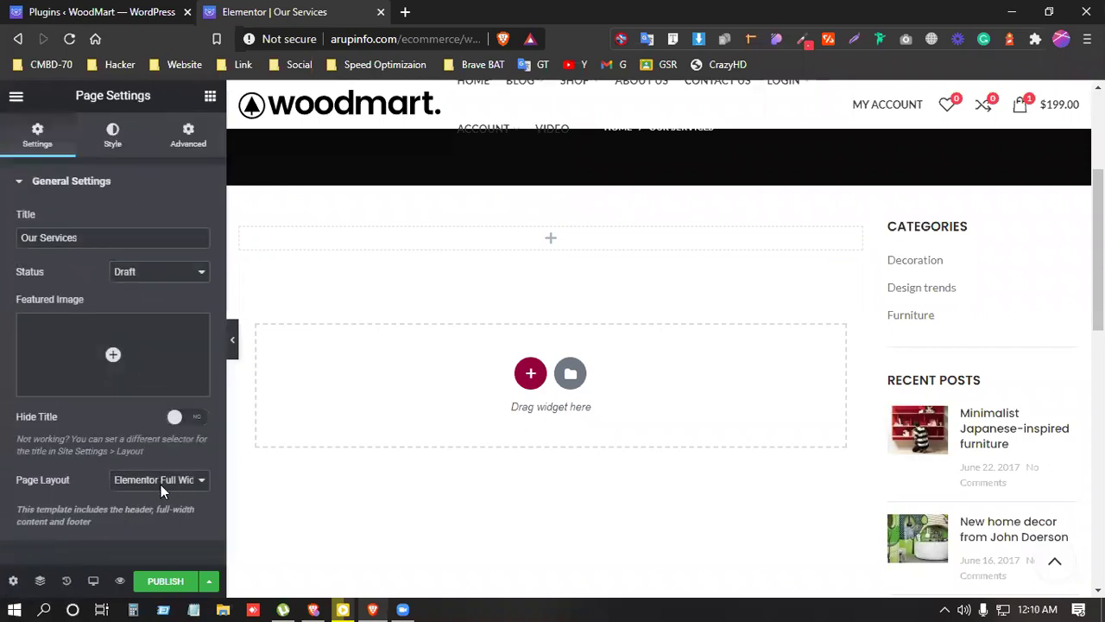
{"action": "left_click", "coordinate": [176, 416]}
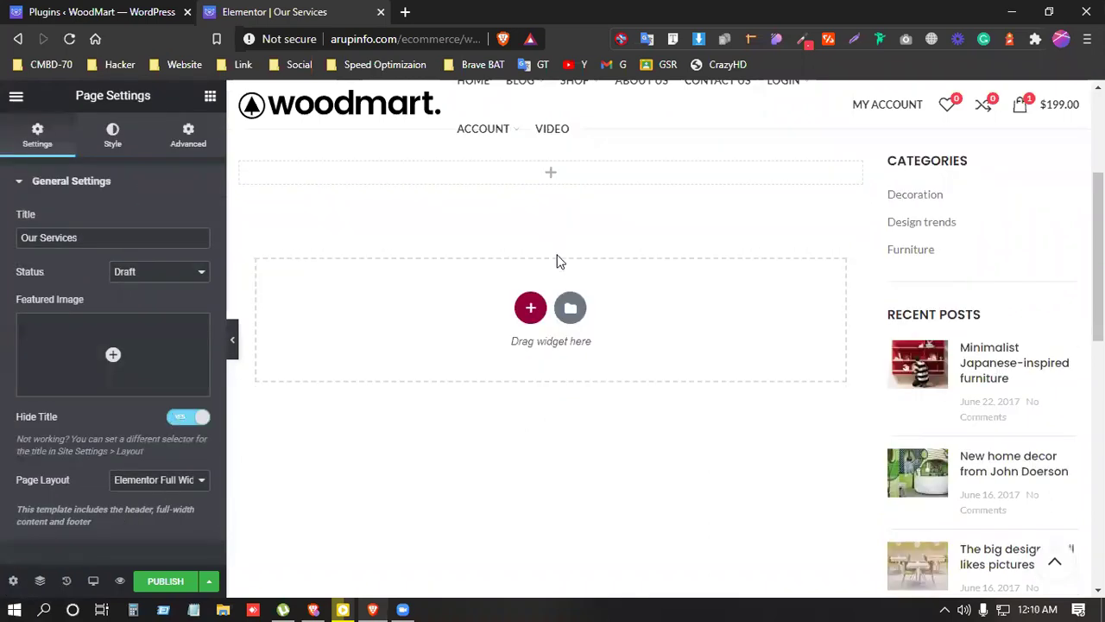
{"action": "left_click", "coordinate": [212, 98]}
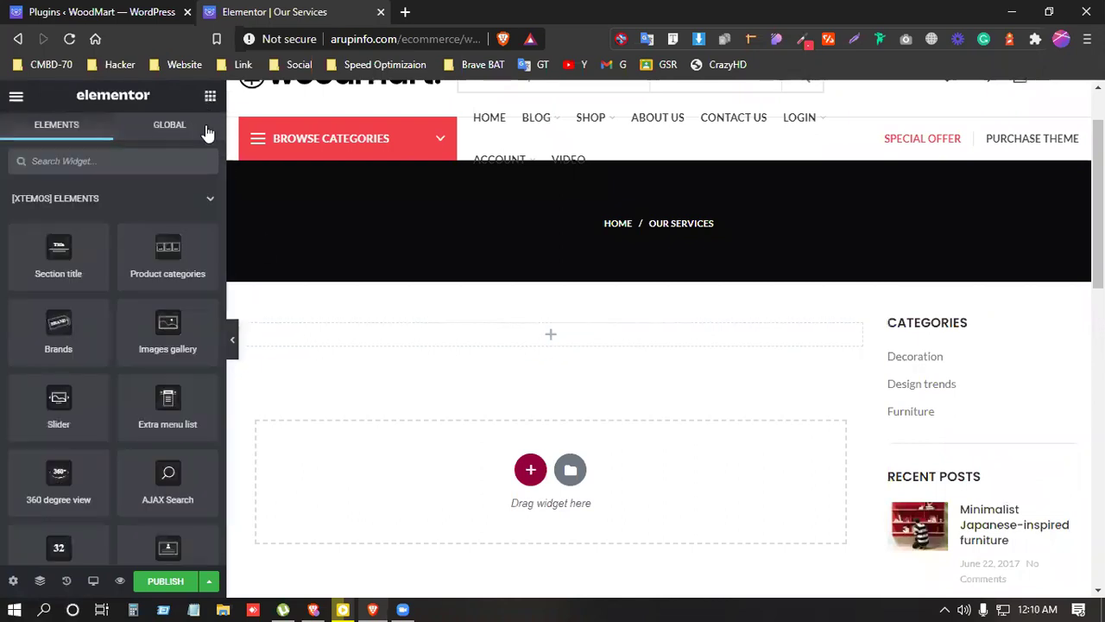
Step: Search widgets for 'pricing' and drop a Price Table into the new section
{"action": "left_click", "coordinate": [141, 162]}
{"action": "type", "text": "pricing"}
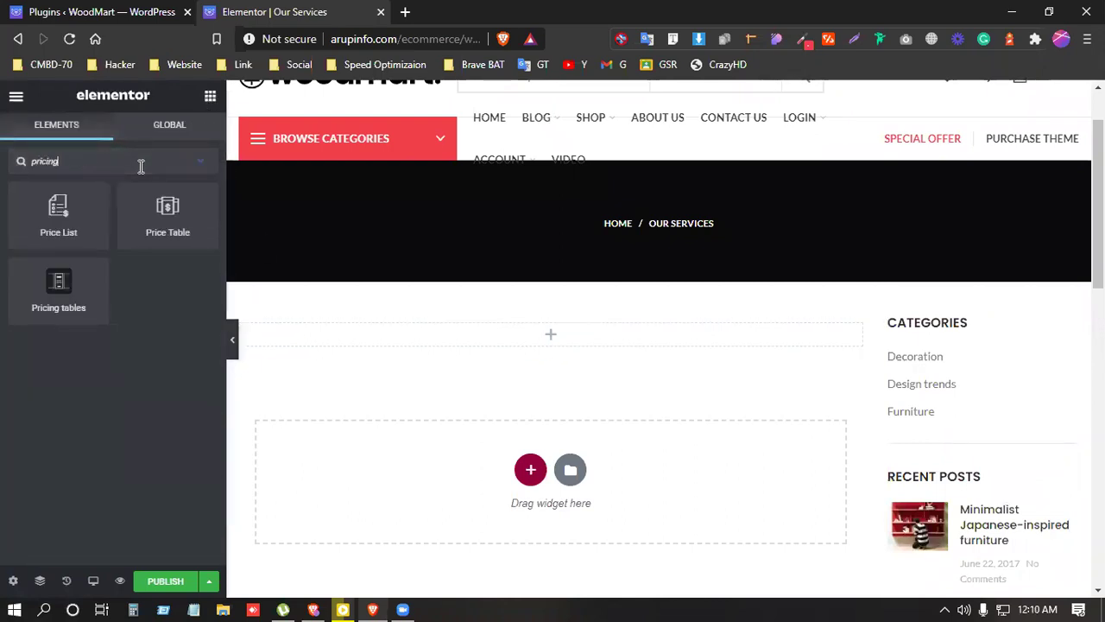
{"action": "left_click_drag", "start_coordinate": [156, 226], "coordinate": [561, 335]}
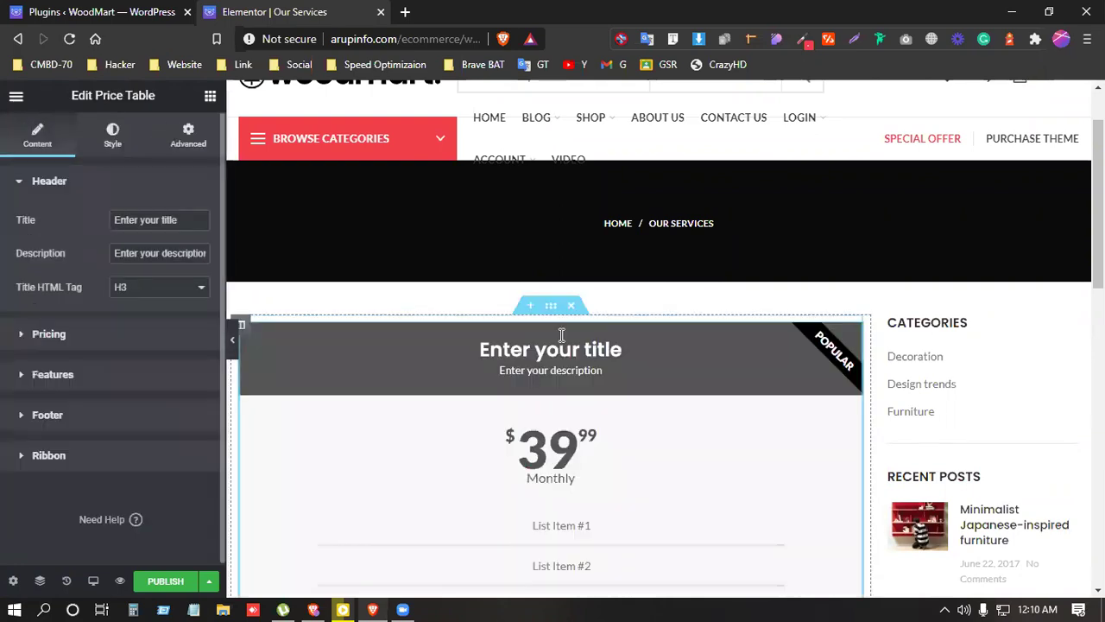
{"action": "scroll", "coordinate": [562, 335], "scroll_direction": "down", "scroll_amount": 2}
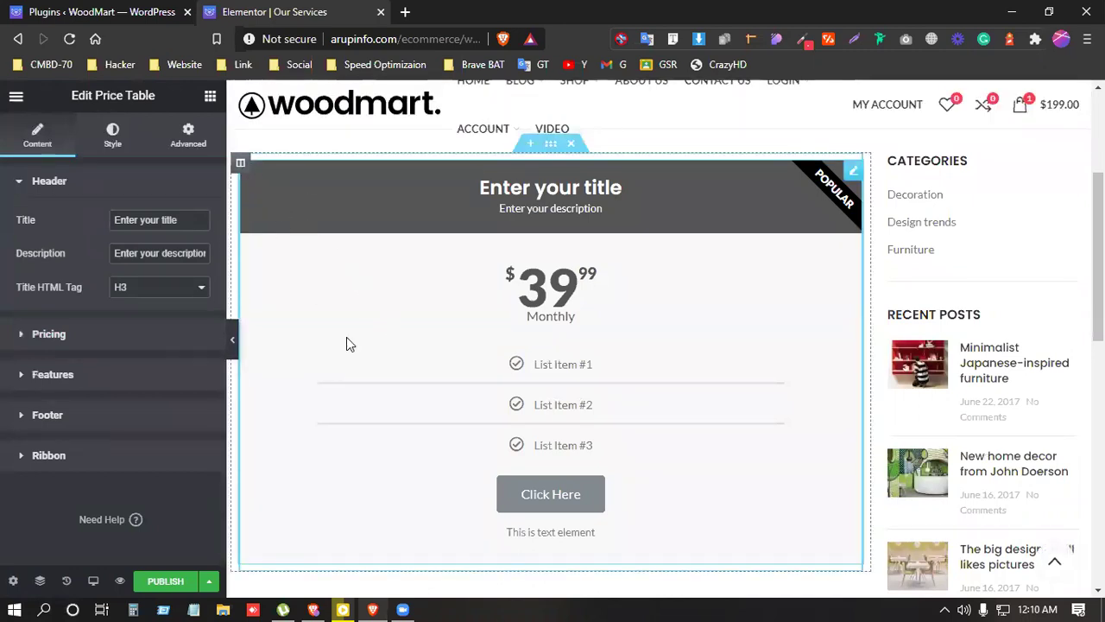
{"action": "scroll", "coordinate": [349, 345], "scroll_direction": "down", "scroll_amount": 2}
{"action": "scroll", "coordinate": [359, 349], "scroll_direction": "up", "scroll_amount": 2}
{"action": "right_click", "coordinate": [242, 168]}
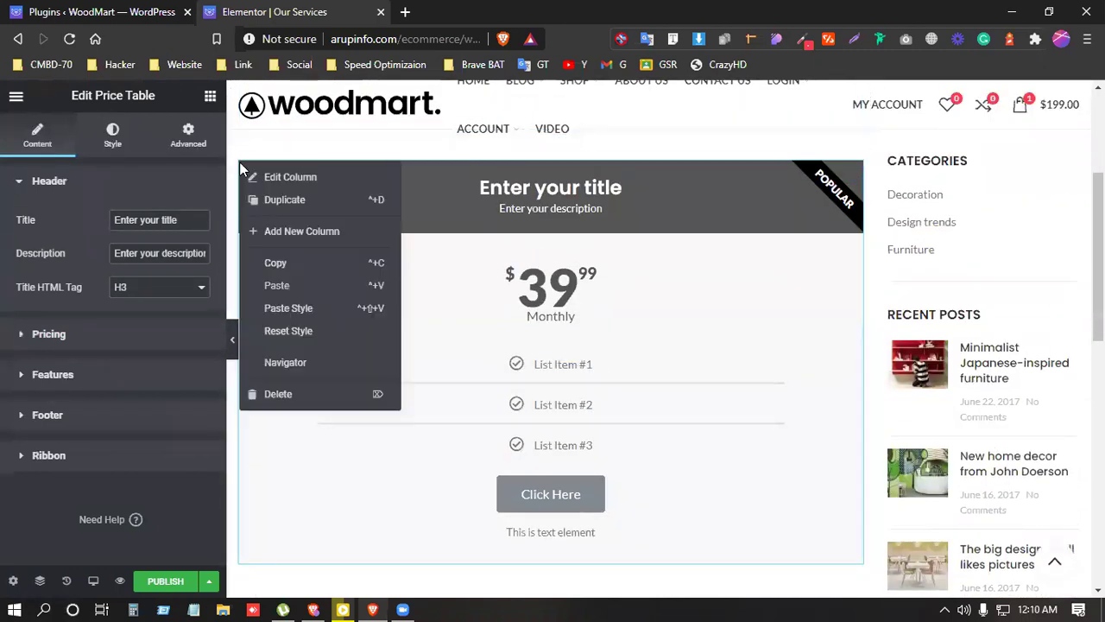
{"action": "left_click", "coordinate": [285, 177]}
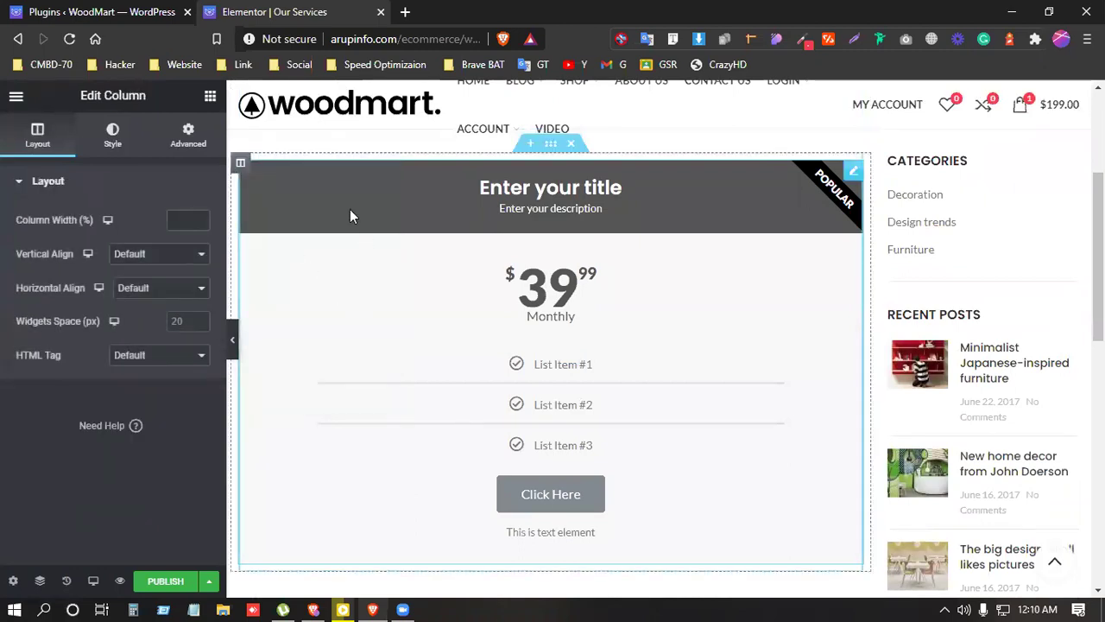
{"action": "left_click", "coordinate": [504, 203]}
Step: Retitle the price table 'Business Website', fixing the spelling
{"action": "triple_click", "coordinate": [167, 217]}
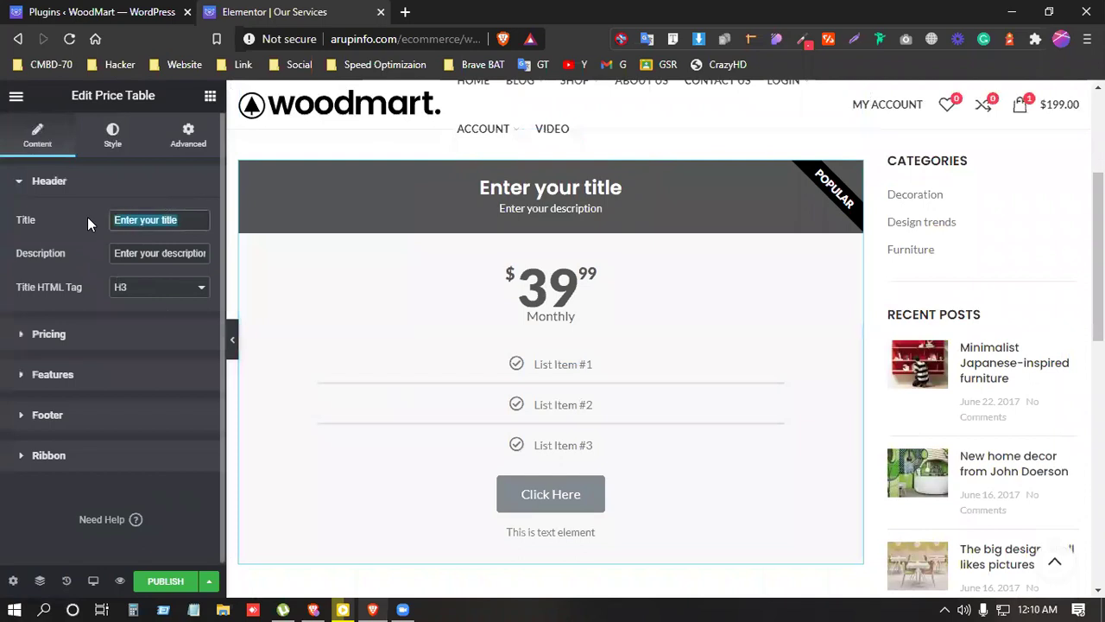
{"action": "type", "text": "Busines"}
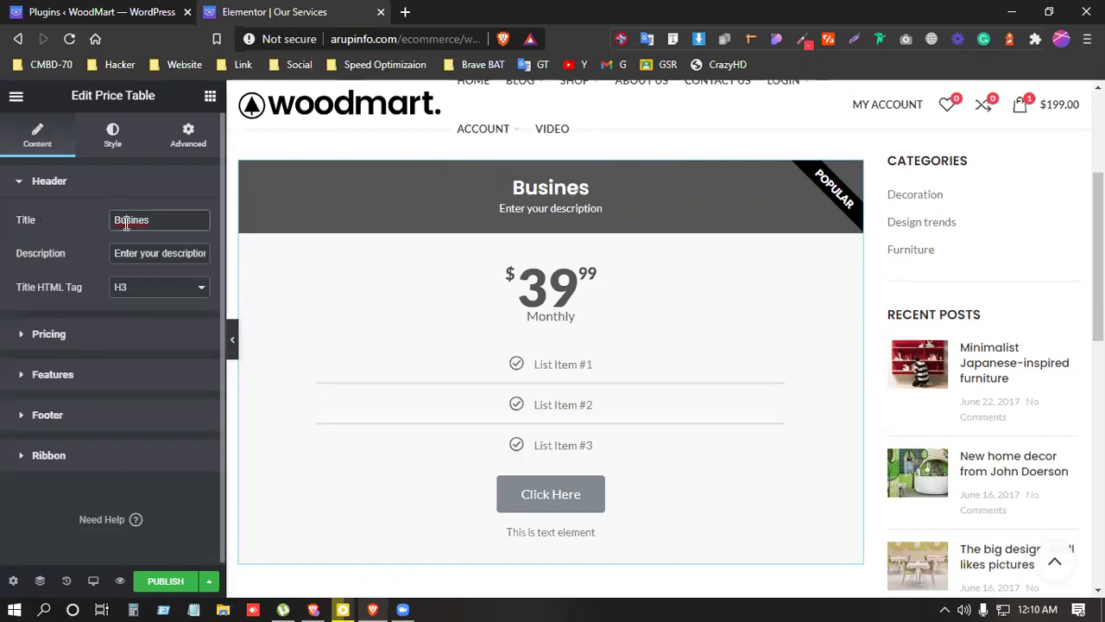
{"action": "right_click", "coordinate": [127, 223]}
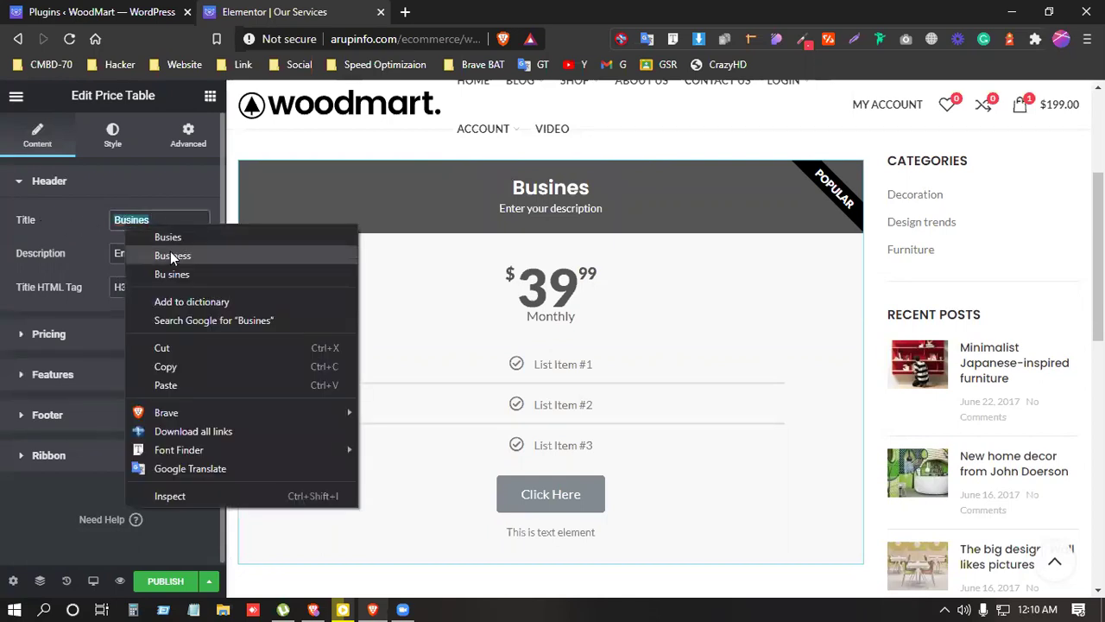
{"action": "left_click", "coordinate": [172, 254]}
{"action": "type", "text": "Website"}
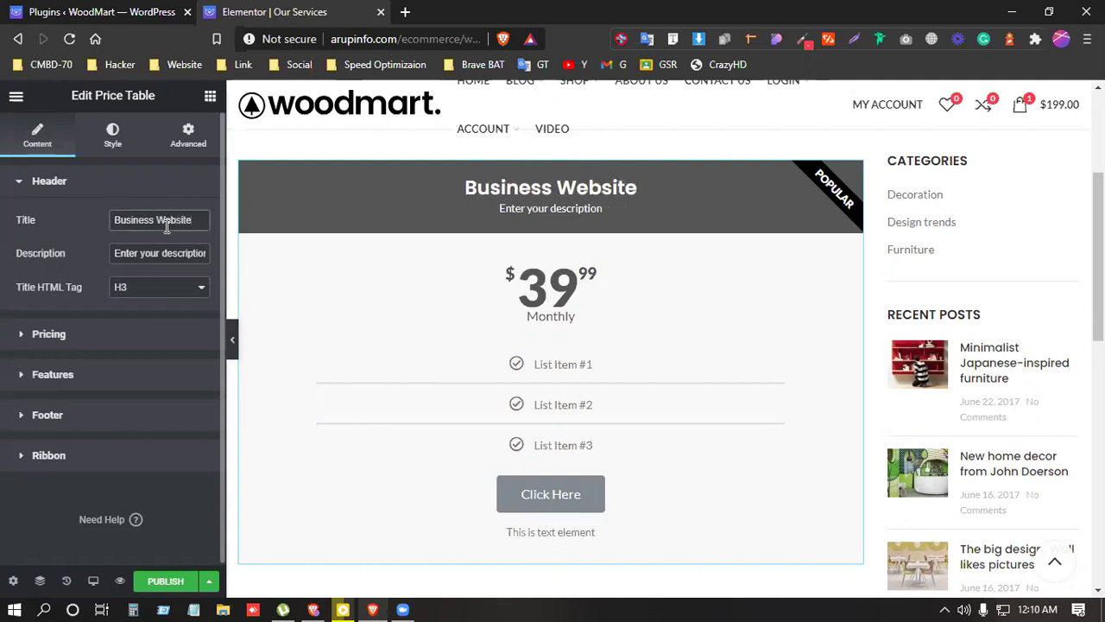
Step: Change the price from 39.99 to 80 and hide the POPULAR ribbon
{"action": "left_click", "coordinate": [120, 341]}
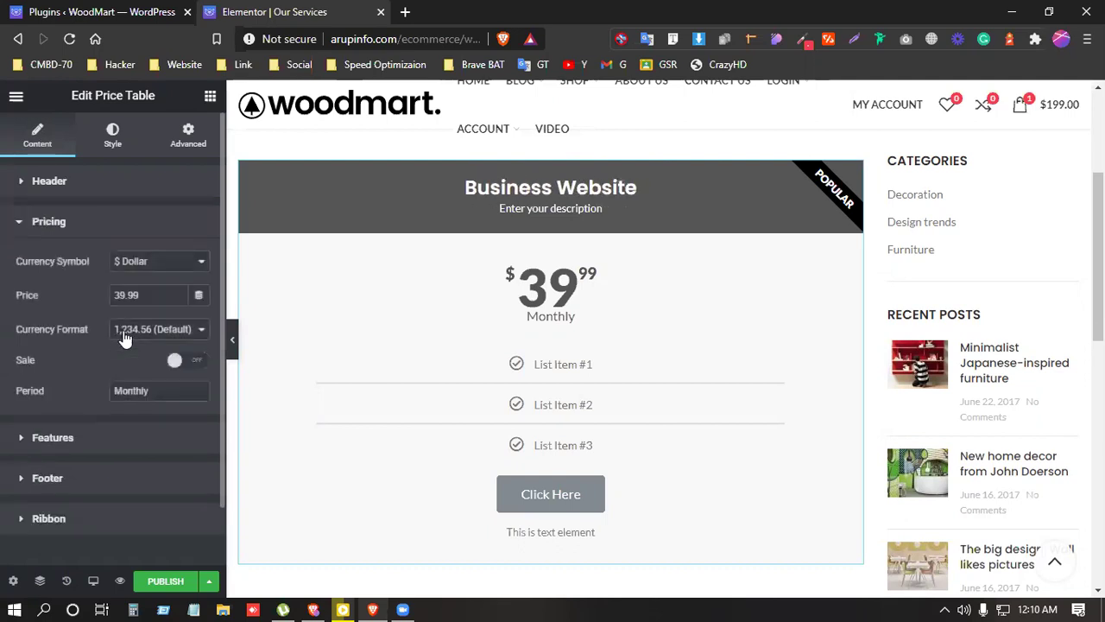
{"action": "left_click_drag", "start_coordinate": [147, 295], "coordinate": [98, 291]}
{"action": "type", "text": "80"}
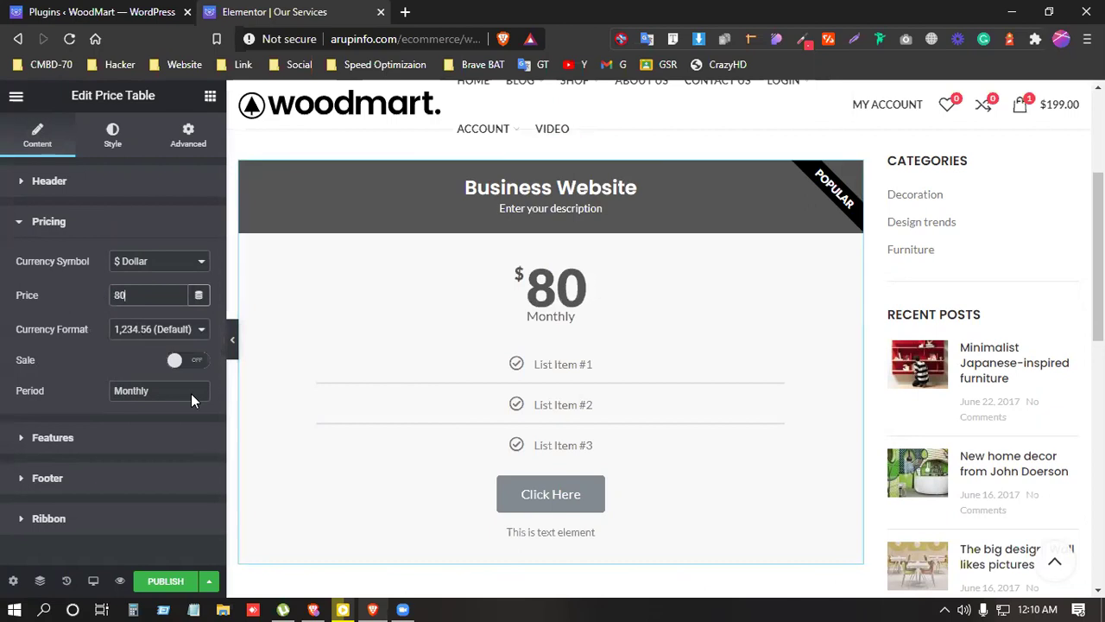
{"action": "scroll", "coordinate": [7, 395], "scroll_direction": "down", "scroll_amount": 2}
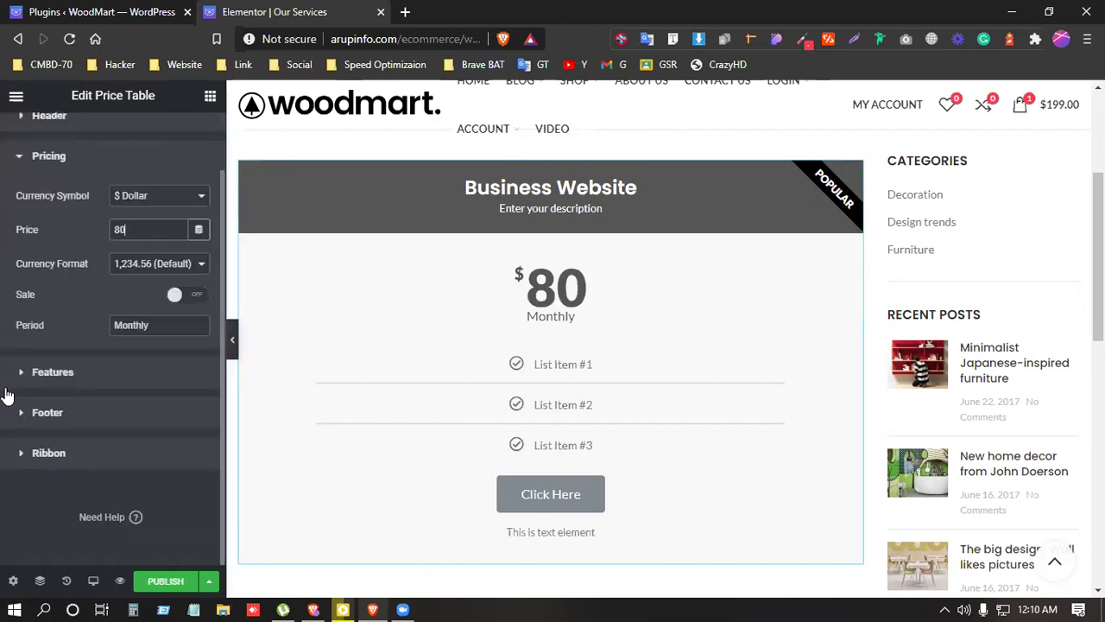
{"action": "left_click", "coordinate": [85, 459]}
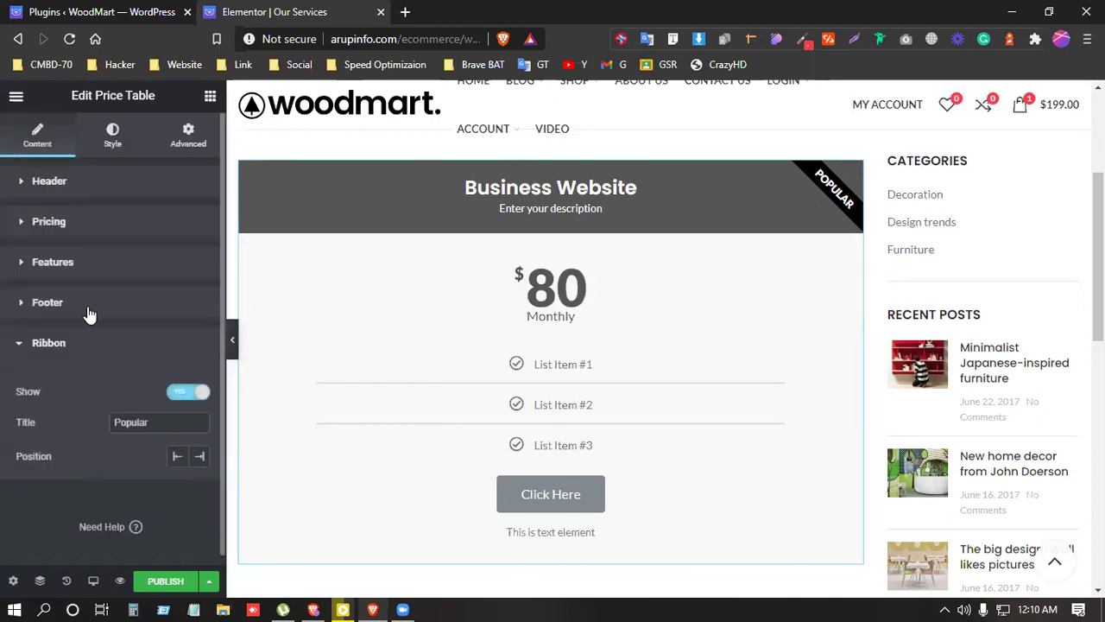
{"action": "left_click", "coordinate": [182, 395]}
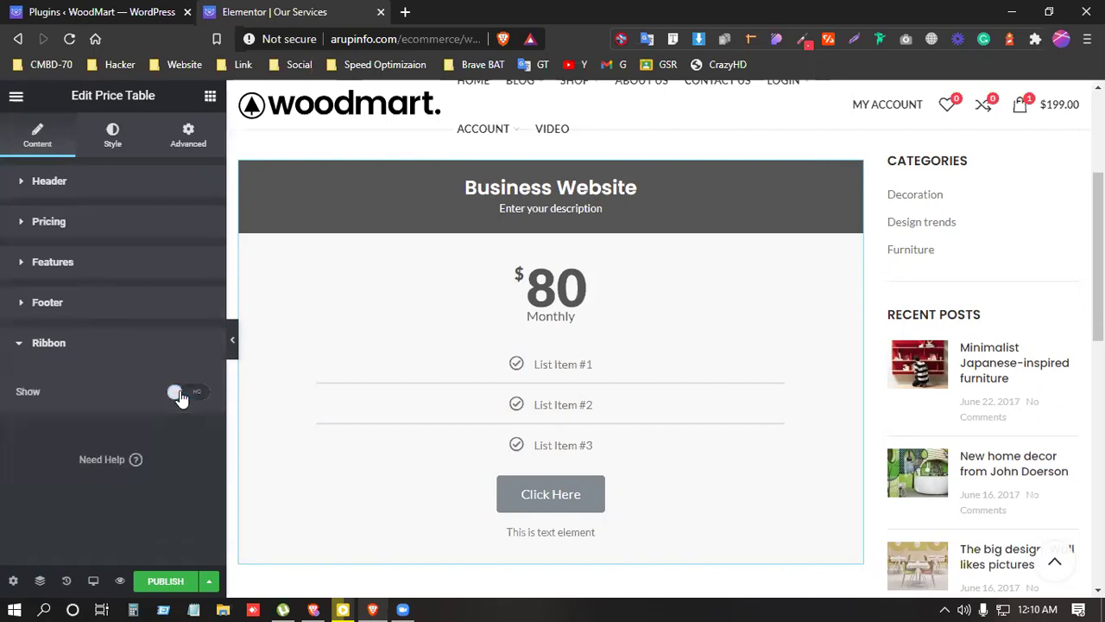
Step: Rename the three features to Services Website, Product Website and Membership and payment gatway
{"action": "left_click", "coordinate": [72, 274]}
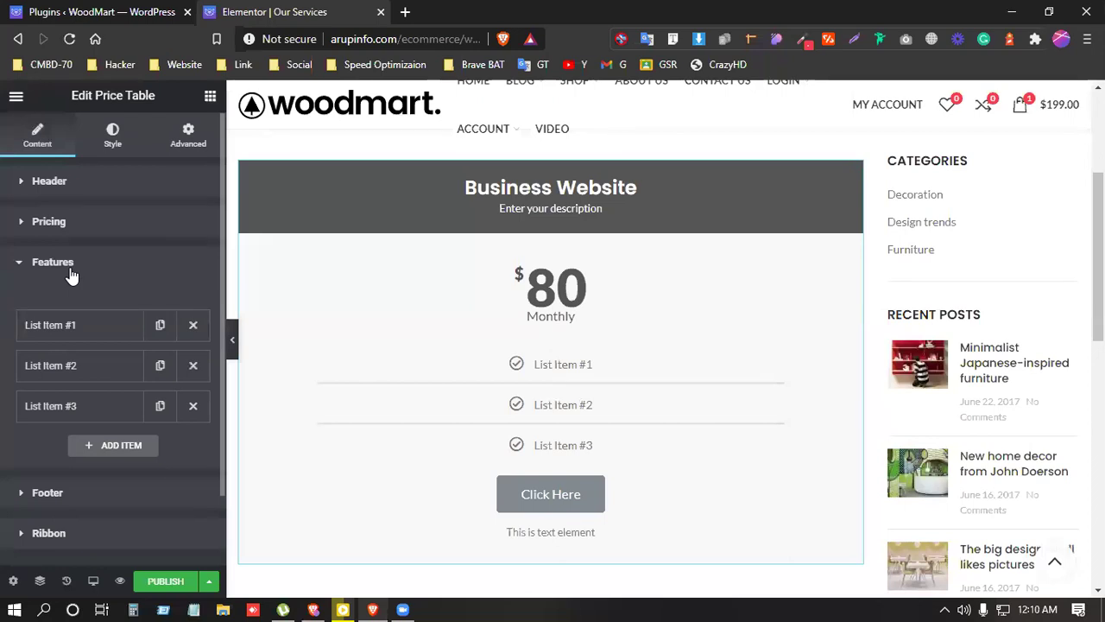
{"action": "left_click", "coordinate": [94, 345]}
{"action": "left_click_drag", "start_coordinate": [173, 364], "coordinate": [77, 361]}
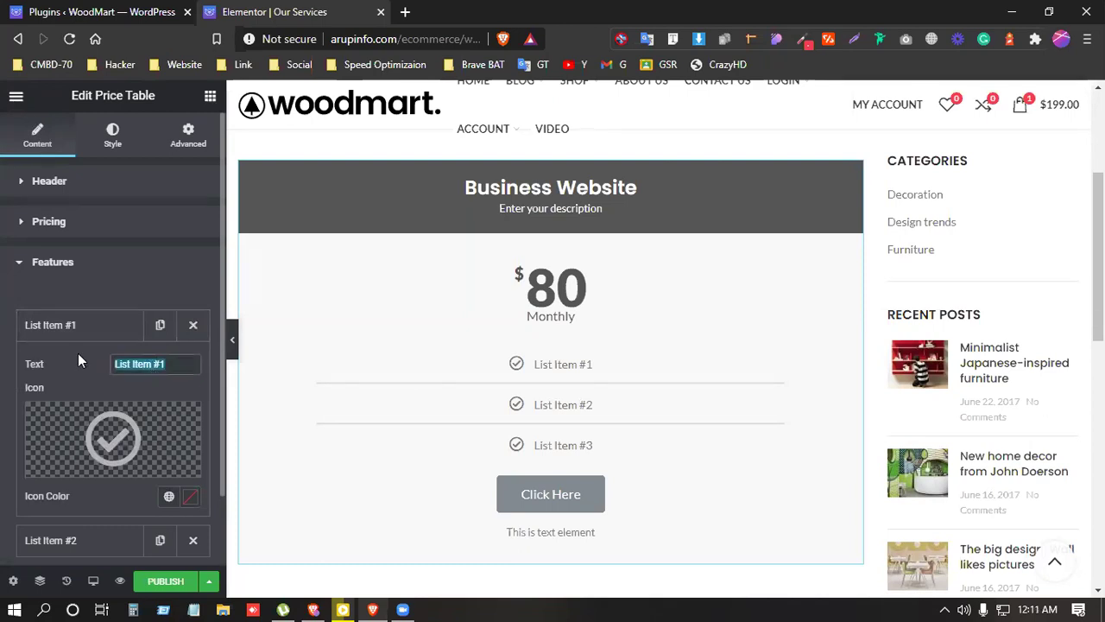
{"action": "type", "text": "Ser"}
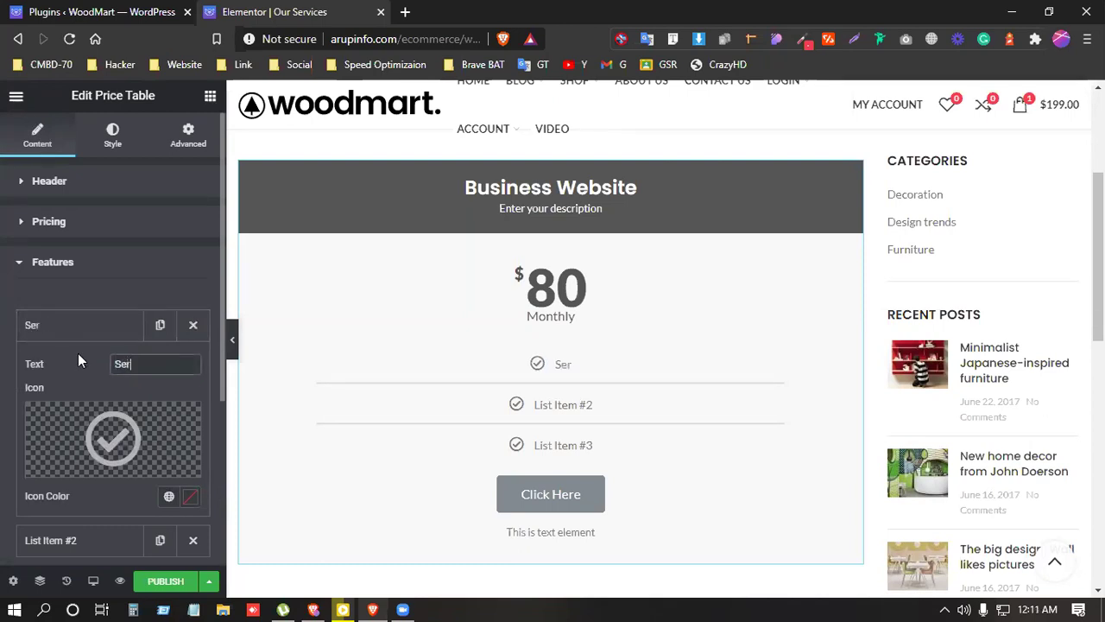
{"action": "type", "text": "vices Website"}
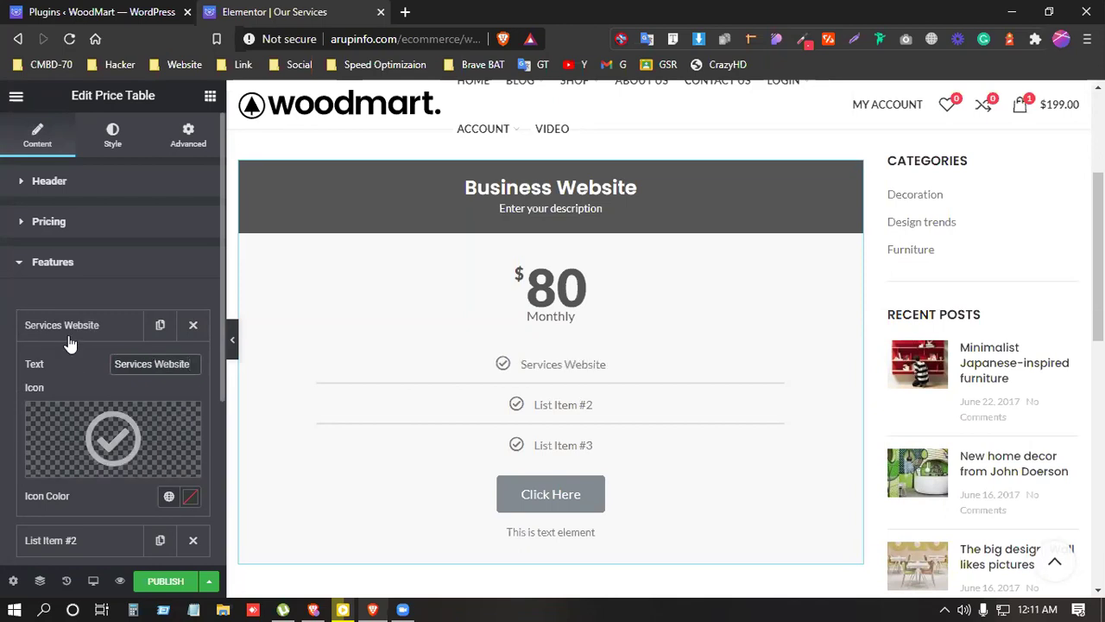
{"action": "left_click", "coordinate": [70, 331]}
{"action": "left_click", "coordinate": [36, 366]}
{"action": "left_click_drag", "start_coordinate": [173, 404], "coordinate": [74, 413]}
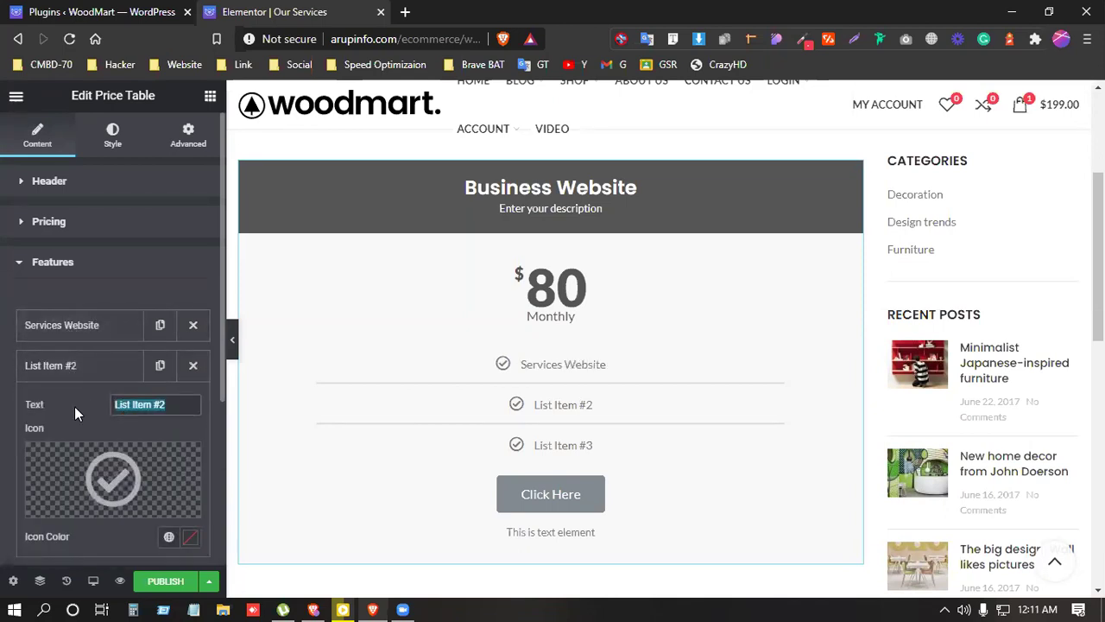
{"action": "type", "text": "Prodi"}
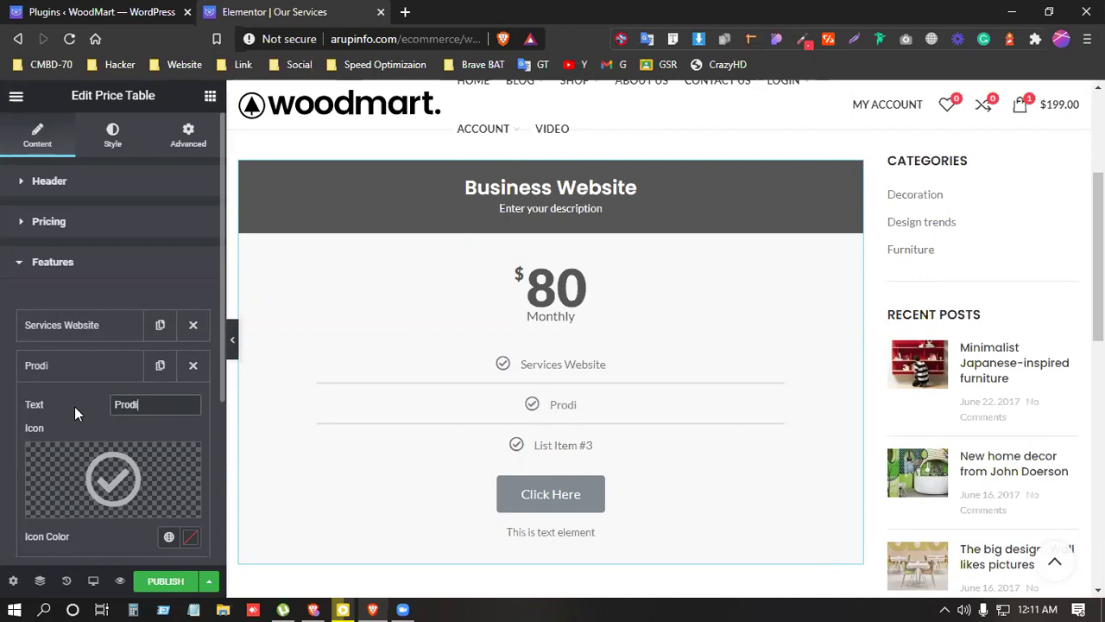
{"action": "key", "text": "BackSpace"}
{"action": "type", "text": "uct "}
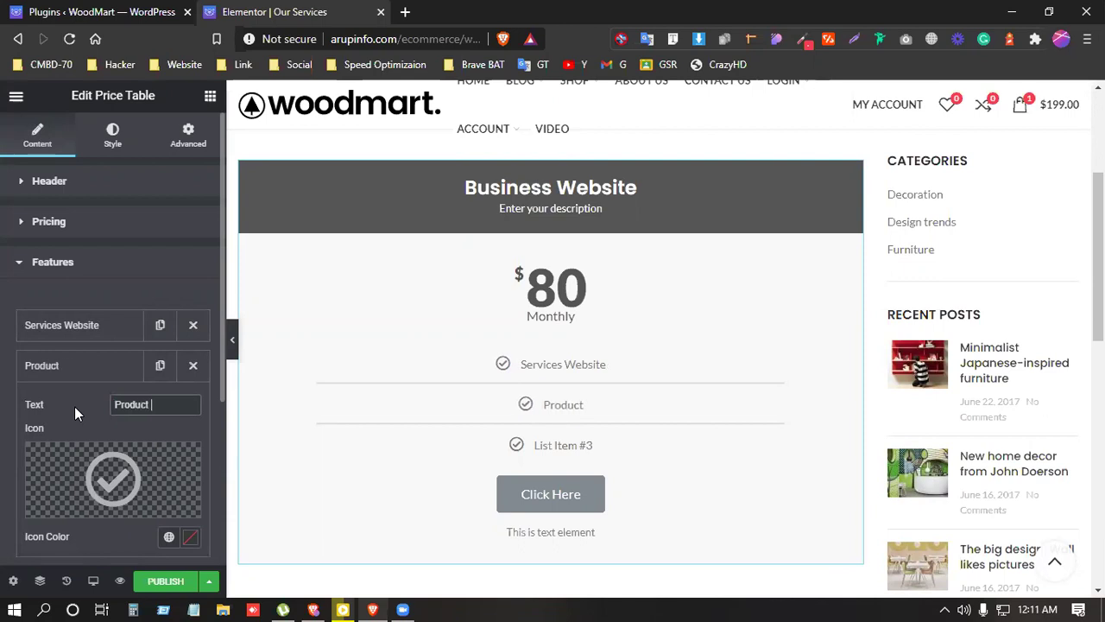
{"action": "type", "text": "Website"}
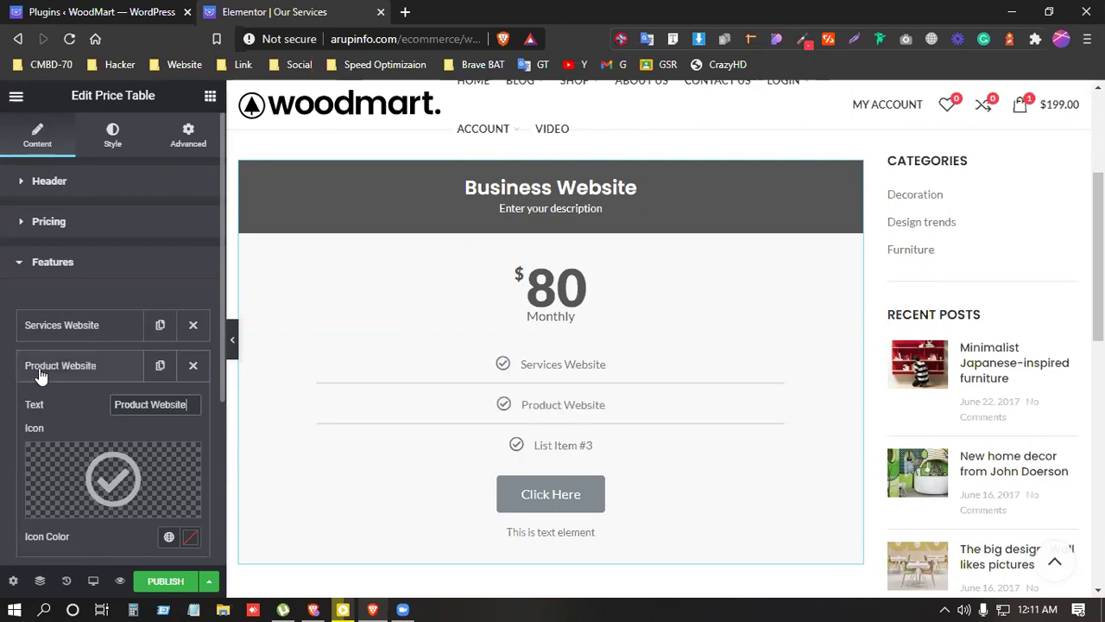
{"action": "left_click", "coordinate": [45, 365]}
{"action": "left_click", "coordinate": [67, 412]}
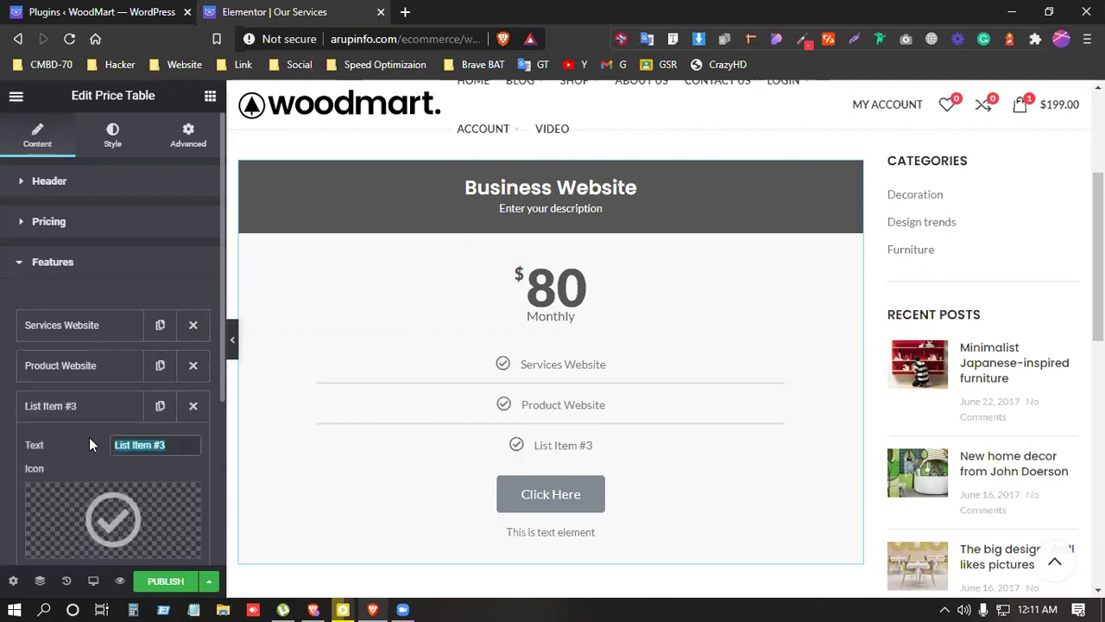
{"action": "type", "text": "Memb"}
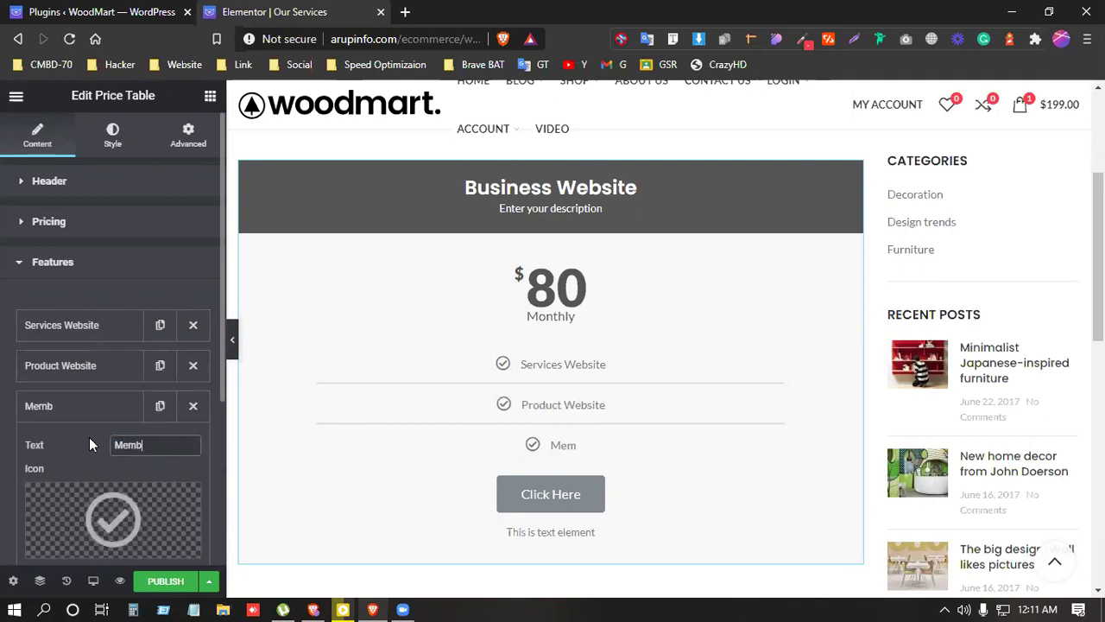
{"action": "type", "text": "ership "}
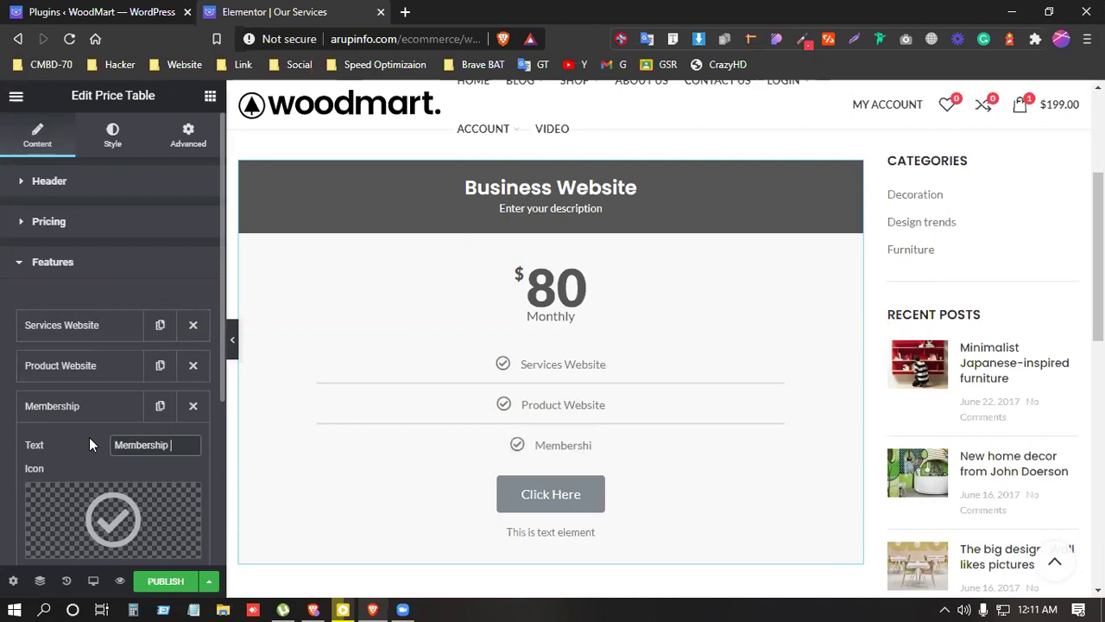
{"action": "type", "text": "and"}
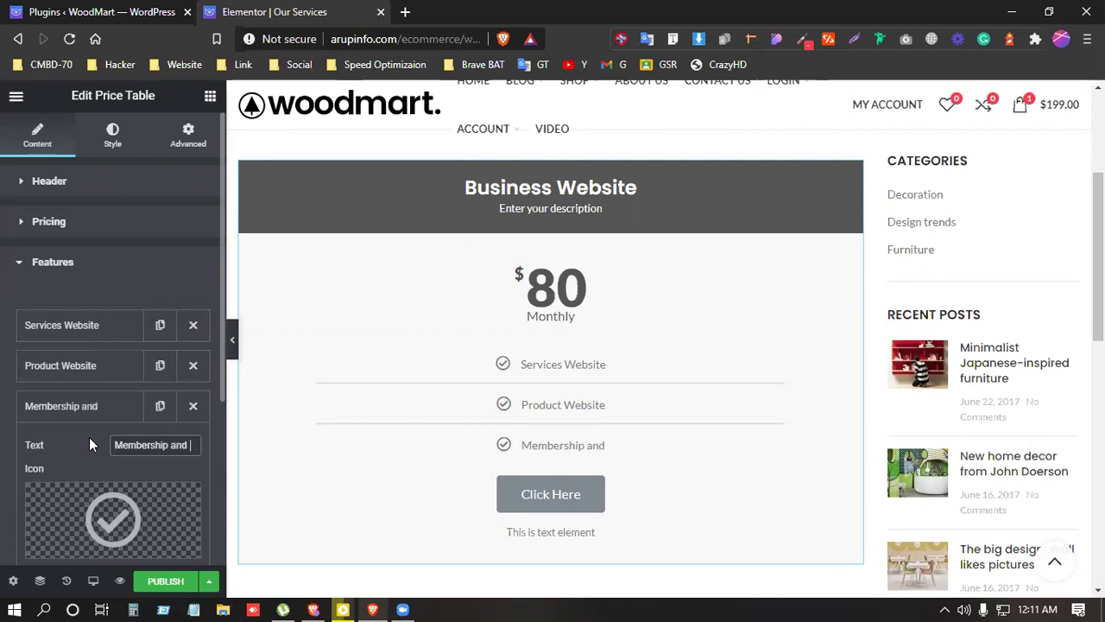
{"action": "type", "text": " payment "}
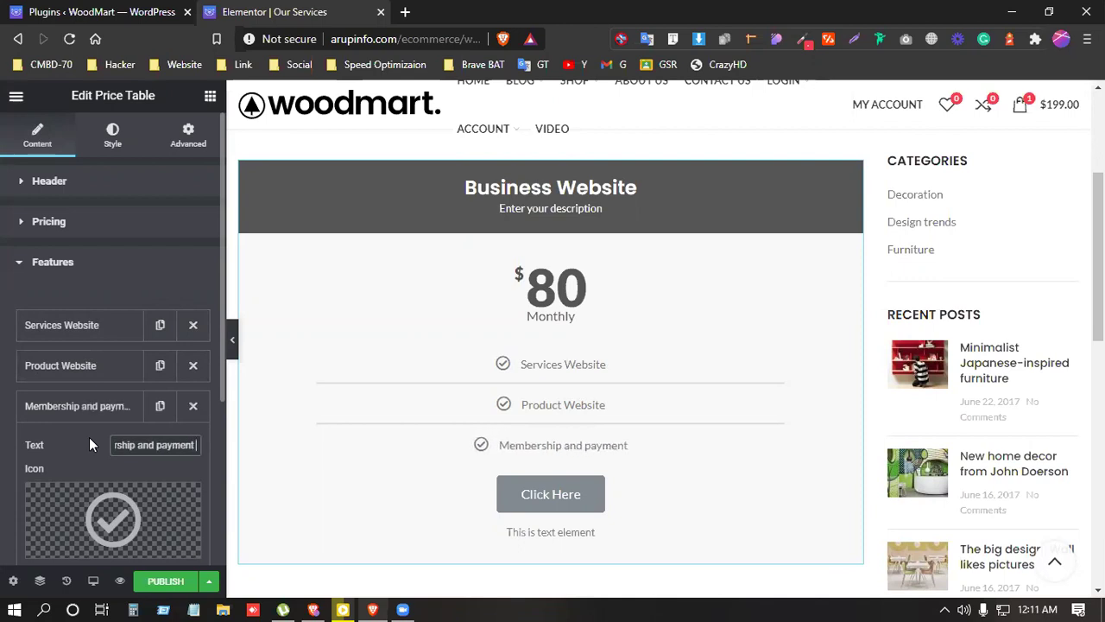
{"action": "type", "text": "gatway"}
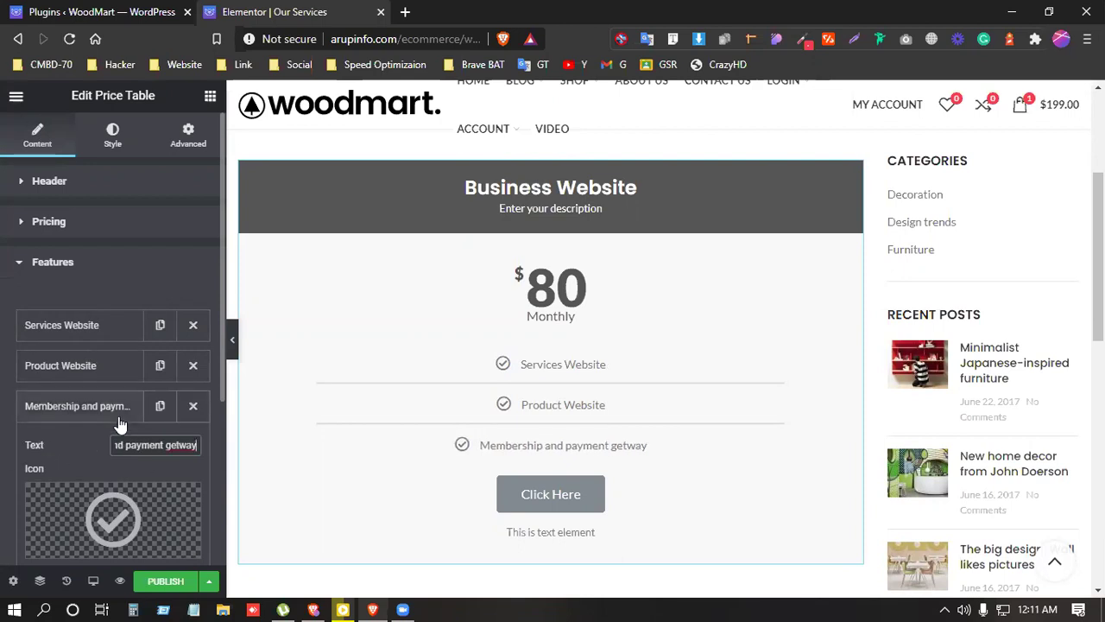
{"action": "left_click", "coordinate": [120, 420]}
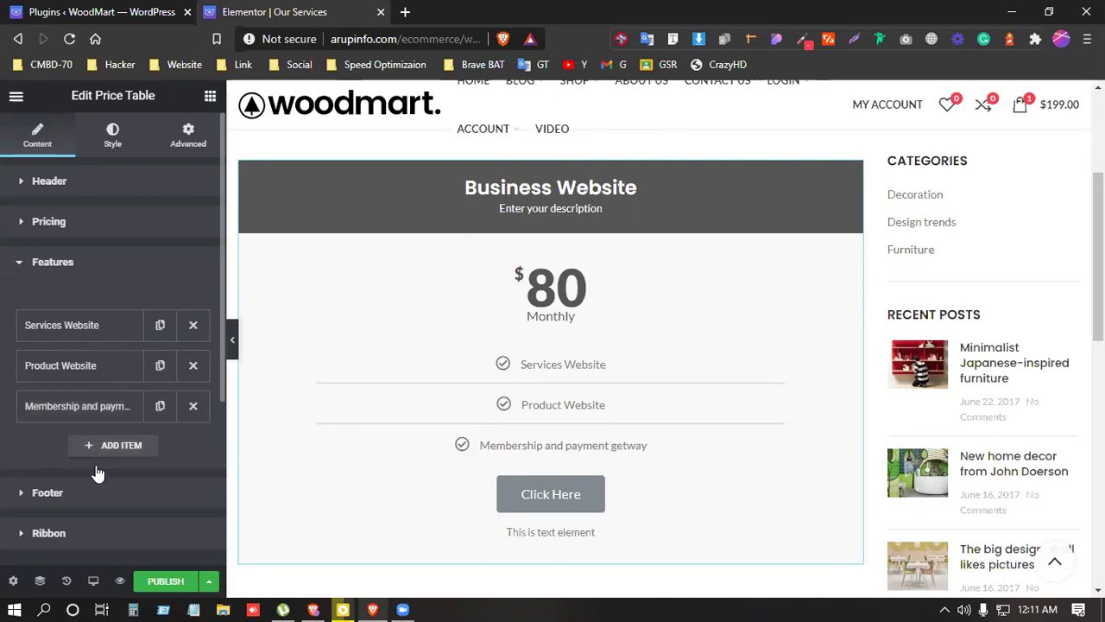
Step: Add a fourth feature item and search the icon library for a cross icon
{"action": "left_click", "coordinate": [97, 449]}
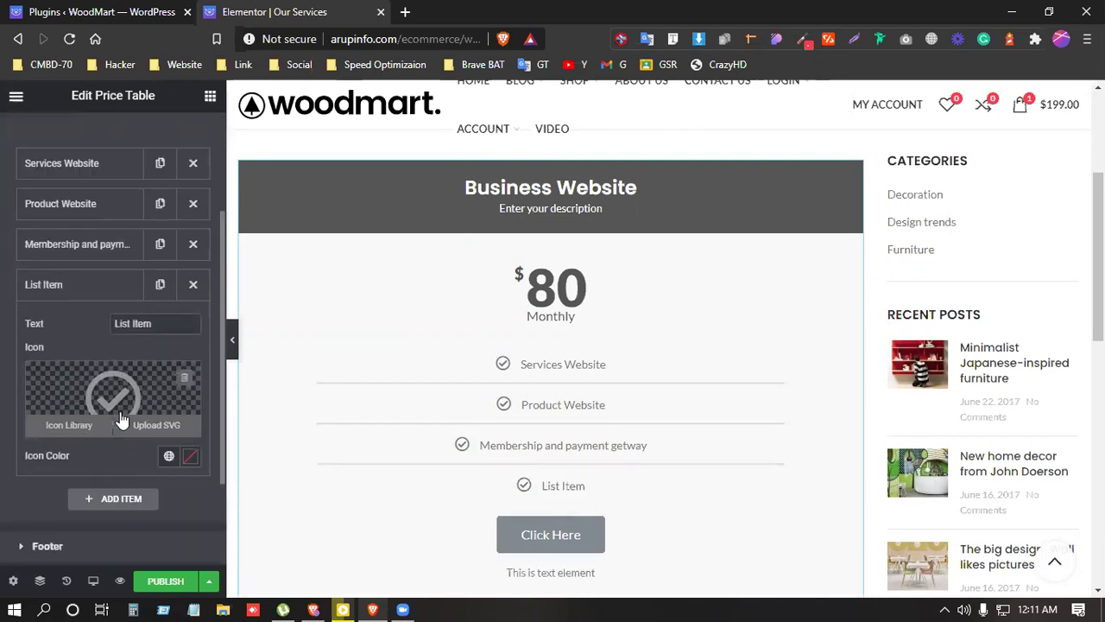
{"action": "left_click", "coordinate": [122, 396]}
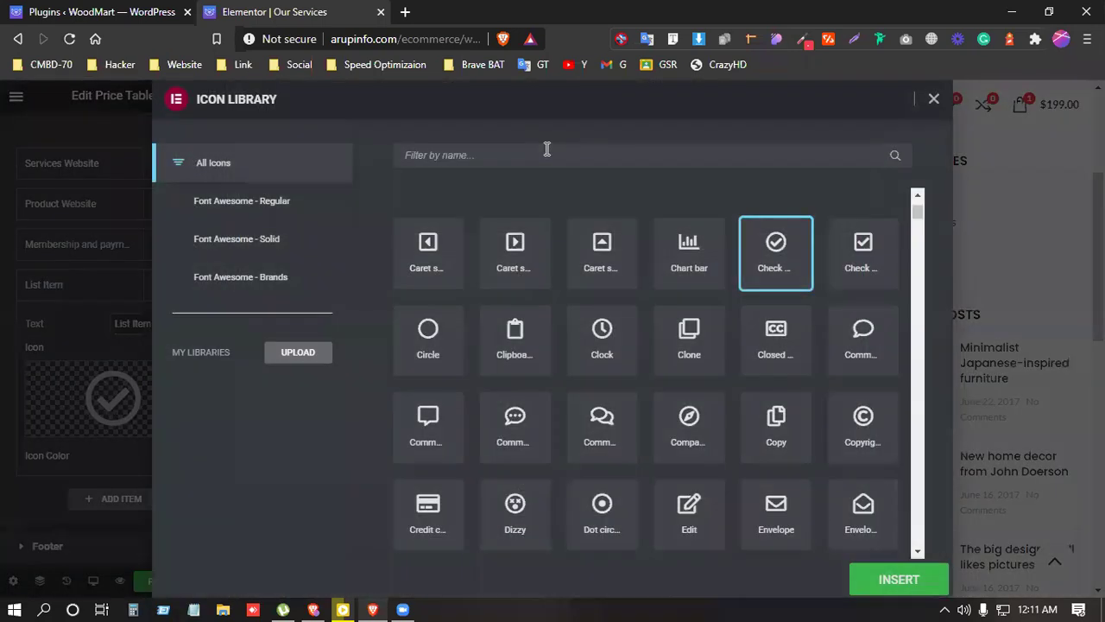
{"action": "left_click", "coordinate": [546, 149]}
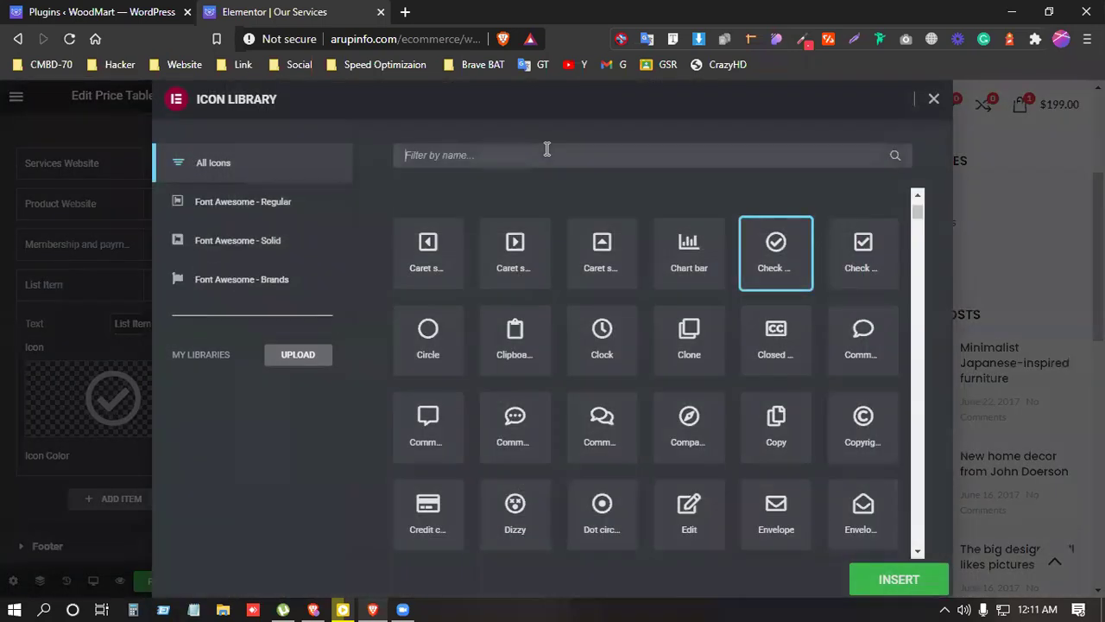
{"action": "type", "text": "crose"}
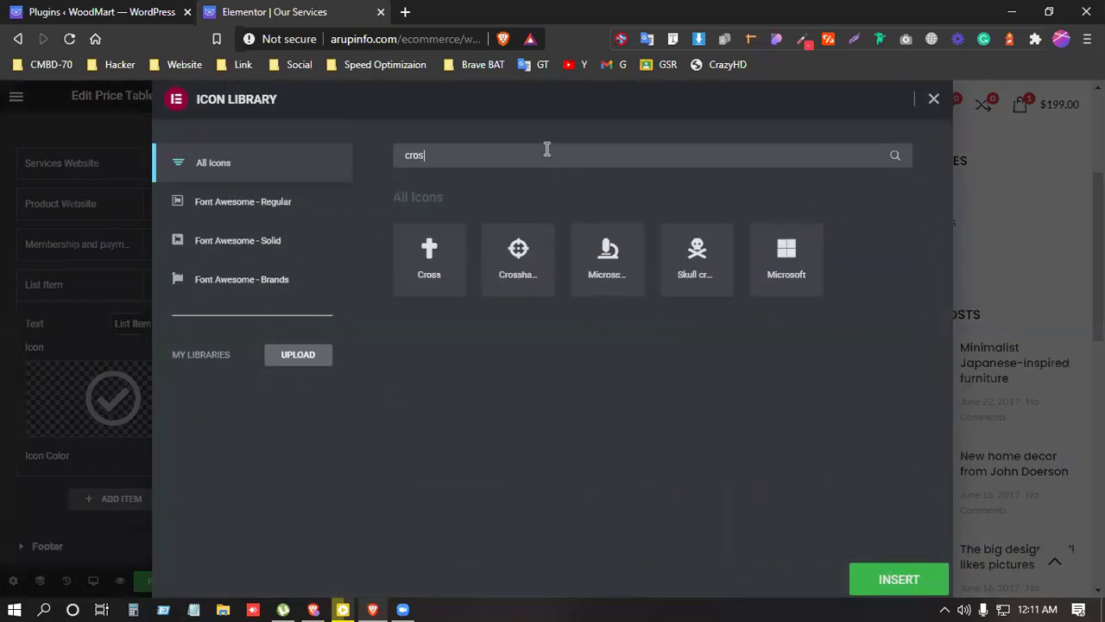
{"action": "key", "text": "BackSpace"}
{"action": "key", "text": "BackSpace"}
{"action": "key", "text": "BackSpace"}
{"action": "key", "text": "BackSpace"}
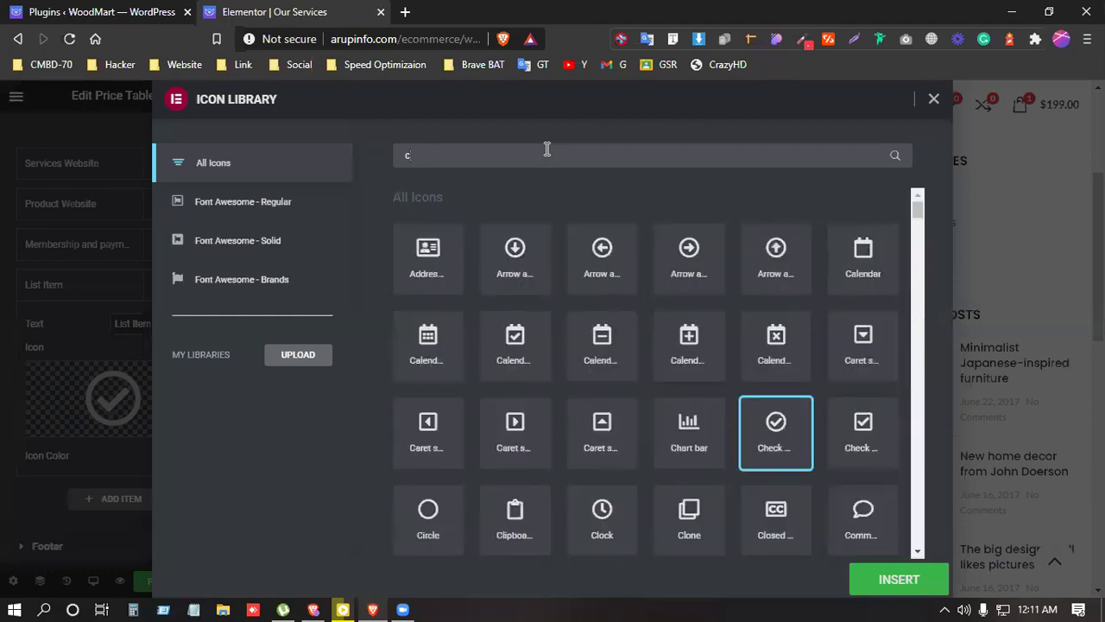
{"action": "type", "text": "ross"}
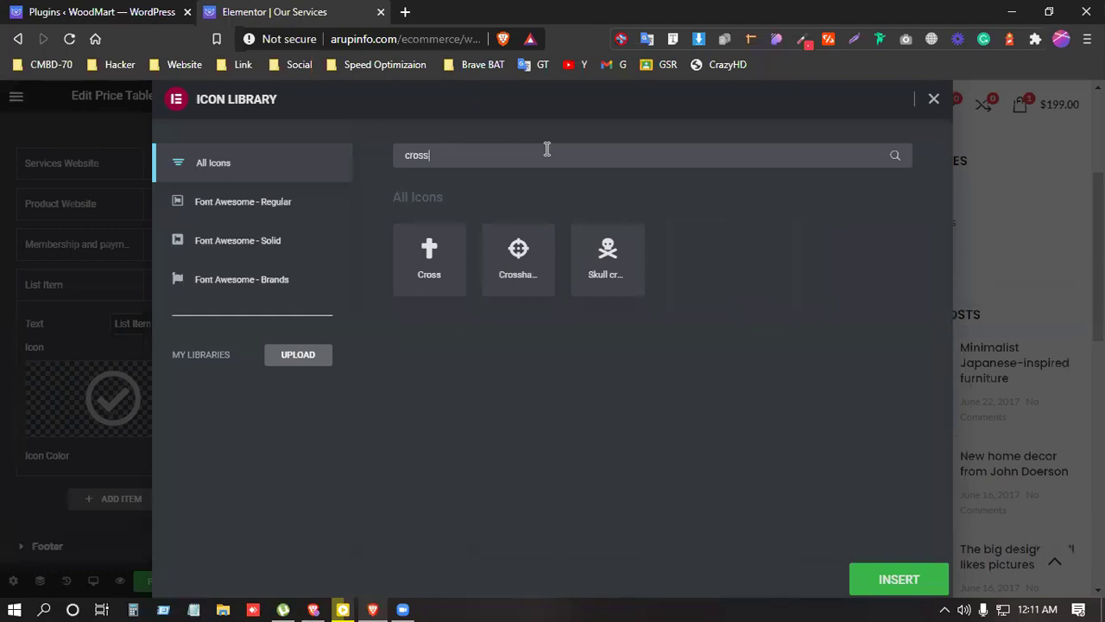
{"action": "left_click_drag", "start_coordinate": [487, 151], "coordinate": [393, 154]}
{"action": "key", "text": "BackSpace"}
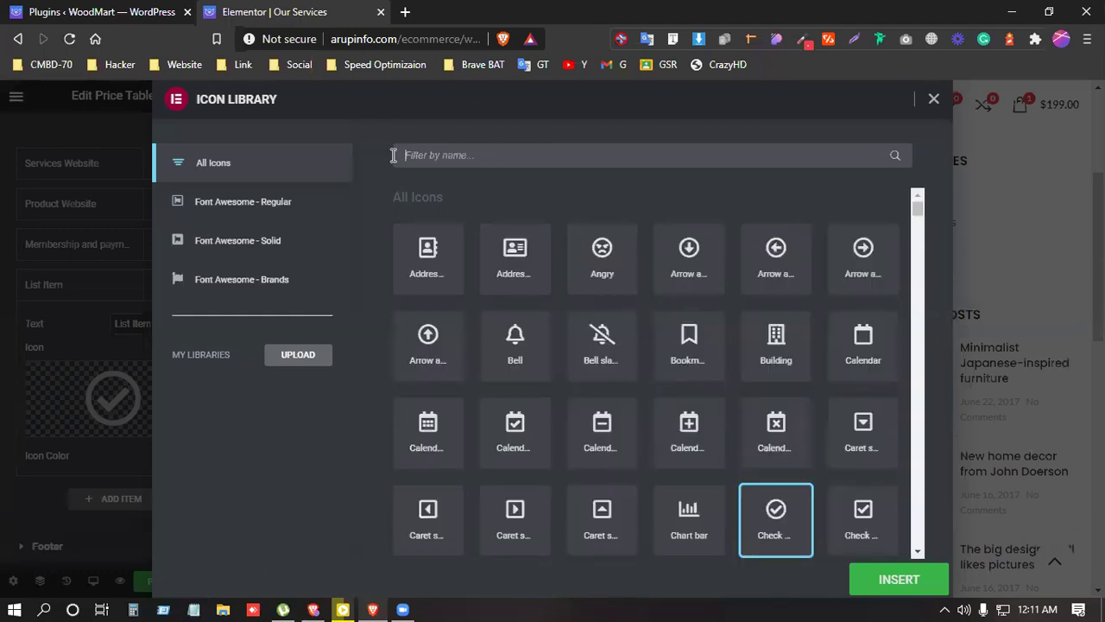
Step: Insert the crossed-circle Times icon for the new feature
{"action": "scroll", "coordinate": [622, 481], "scroll_direction": "down", "scroll_amount": 8}
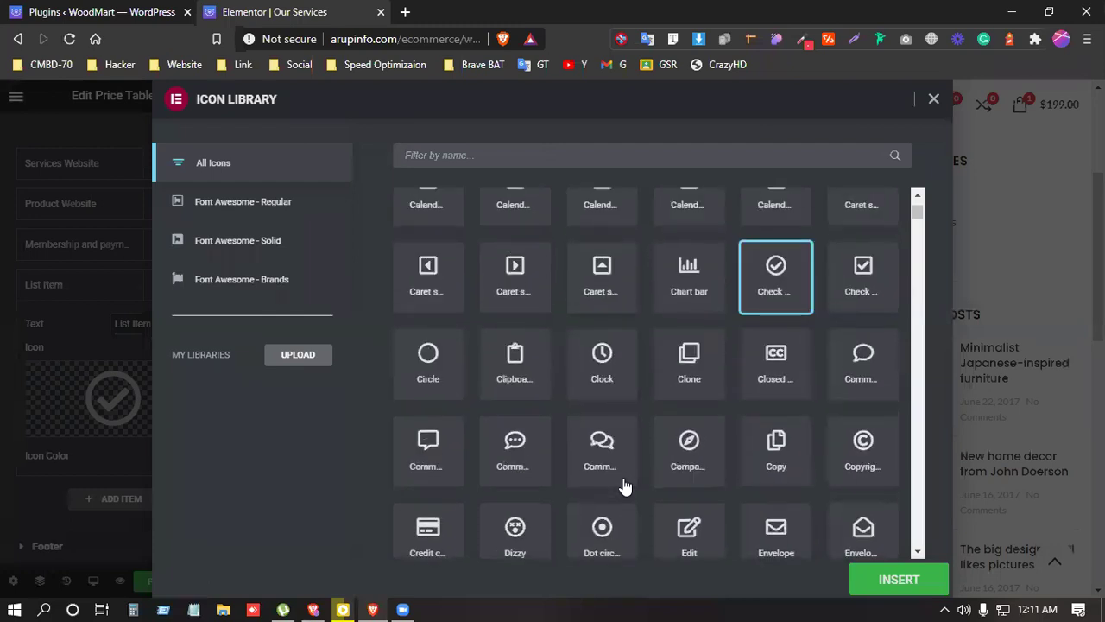
{"action": "scroll", "coordinate": [626, 481], "scroll_direction": "down", "scroll_amount": 7}
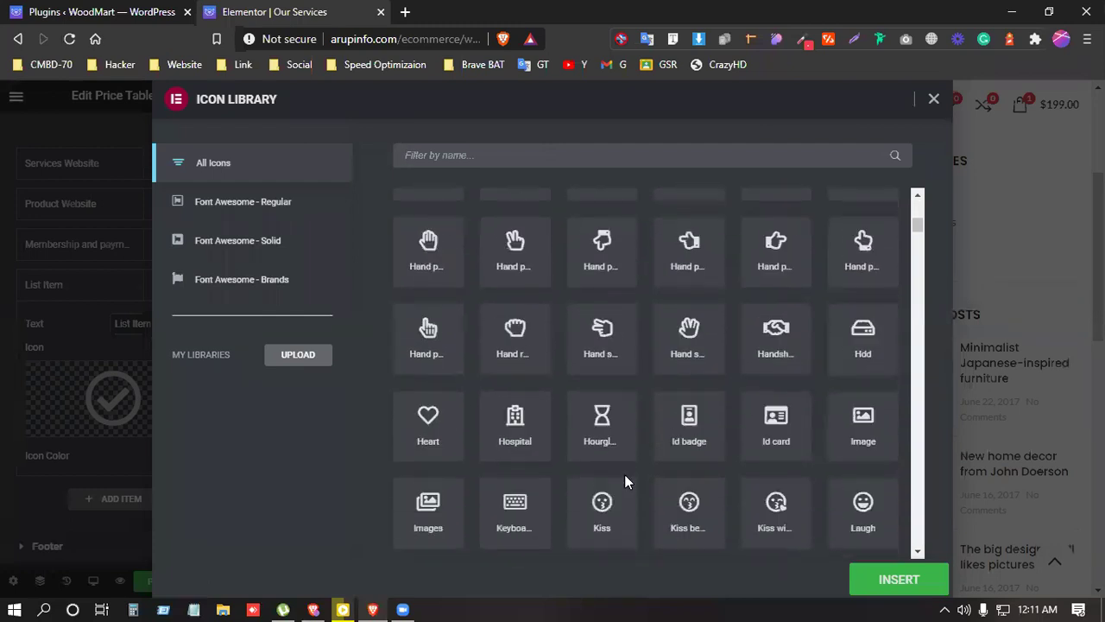
{"action": "scroll", "coordinate": [625, 481], "scroll_direction": "down", "scroll_amount": 8}
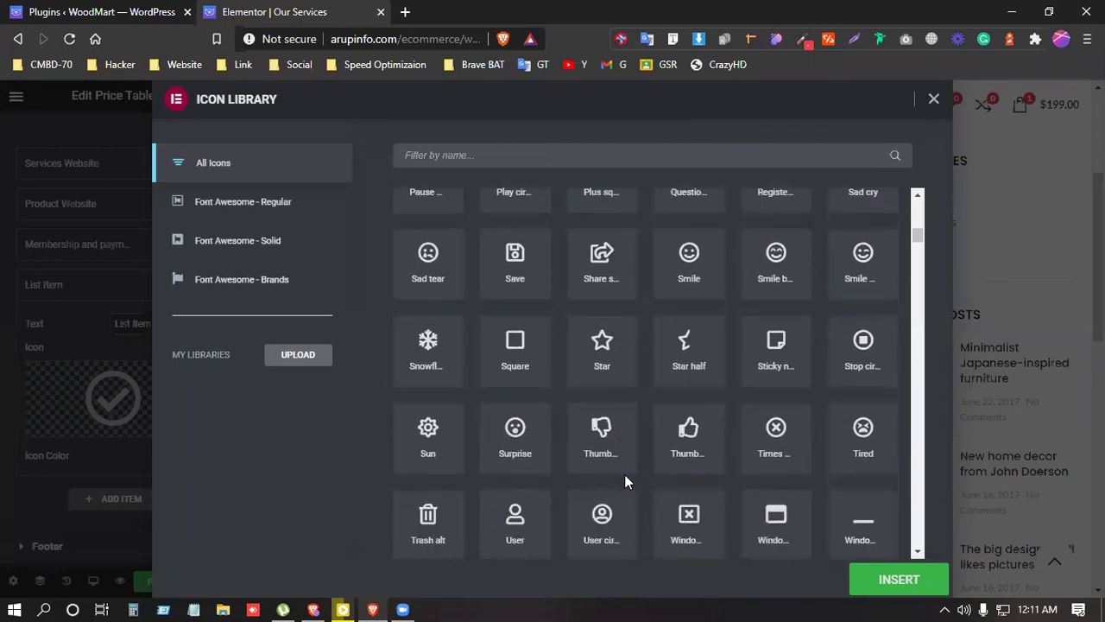
{"action": "scroll", "coordinate": [624, 474], "scroll_direction": "up", "scroll_amount": 2}
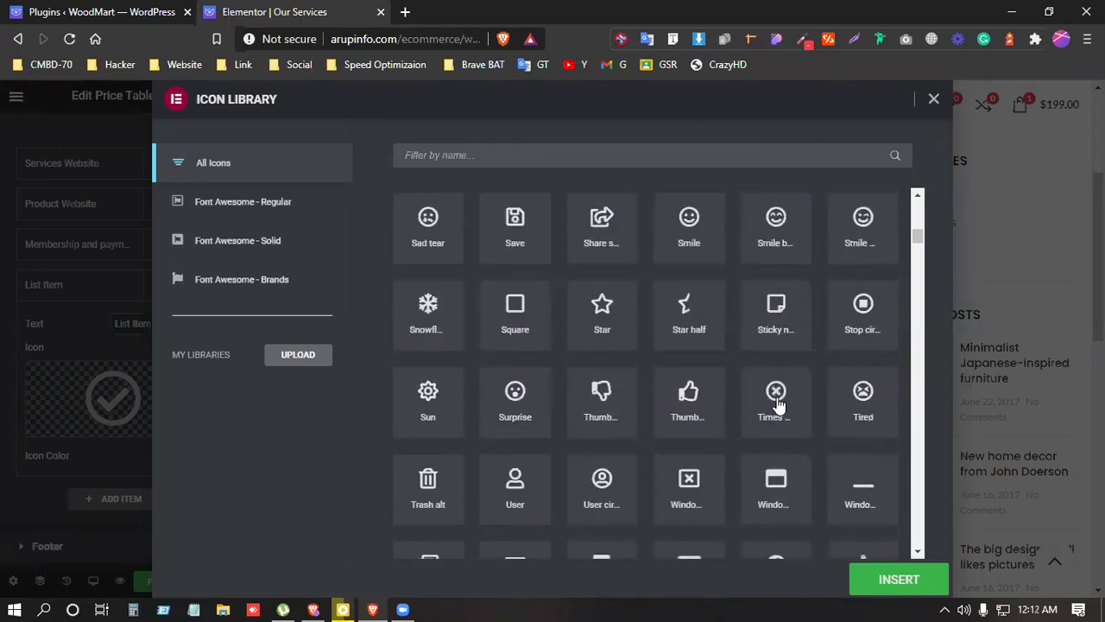
{"action": "left_click", "coordinate": [776, 397]}
{"action": "left_click", "coordinate": [907, 580]}
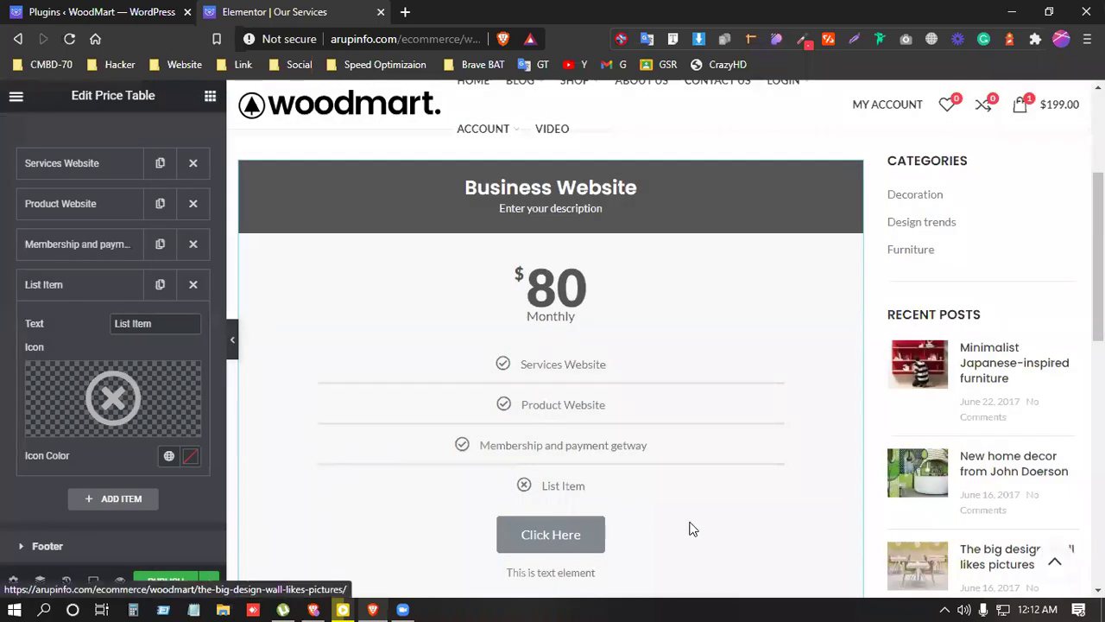
Step: Set the fourth feature's text to 'Commerce functionality' using spelling suggestions, then collapse it
{"action": "left_click_drag", "start_coordinate": [148, 322], "coordinate": [78, 328]}
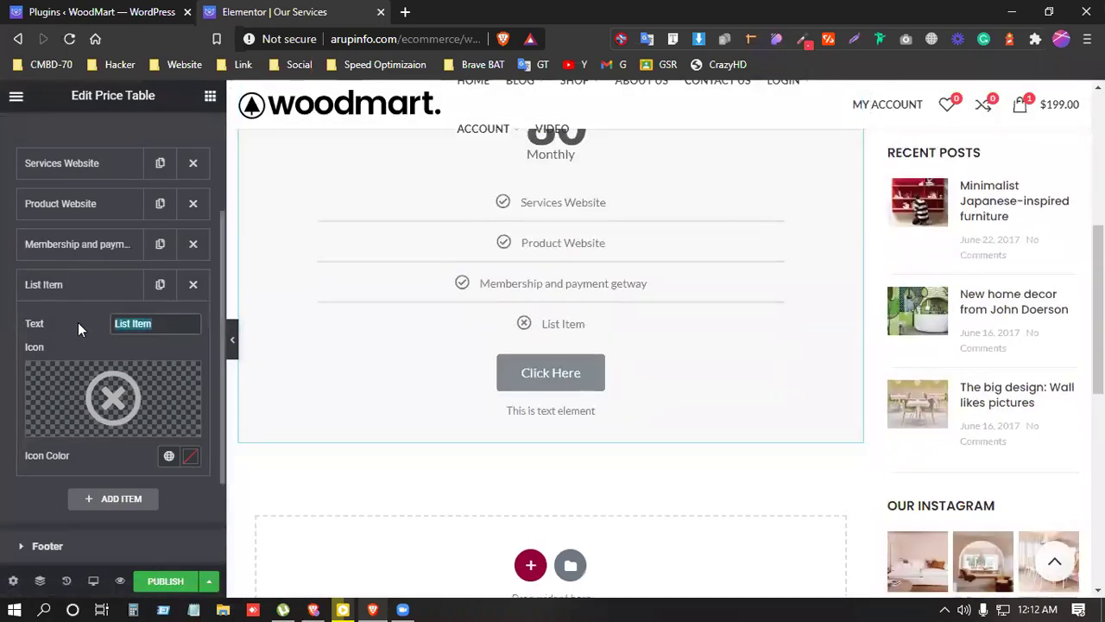
{"action": "type", "text": "Ecom"}
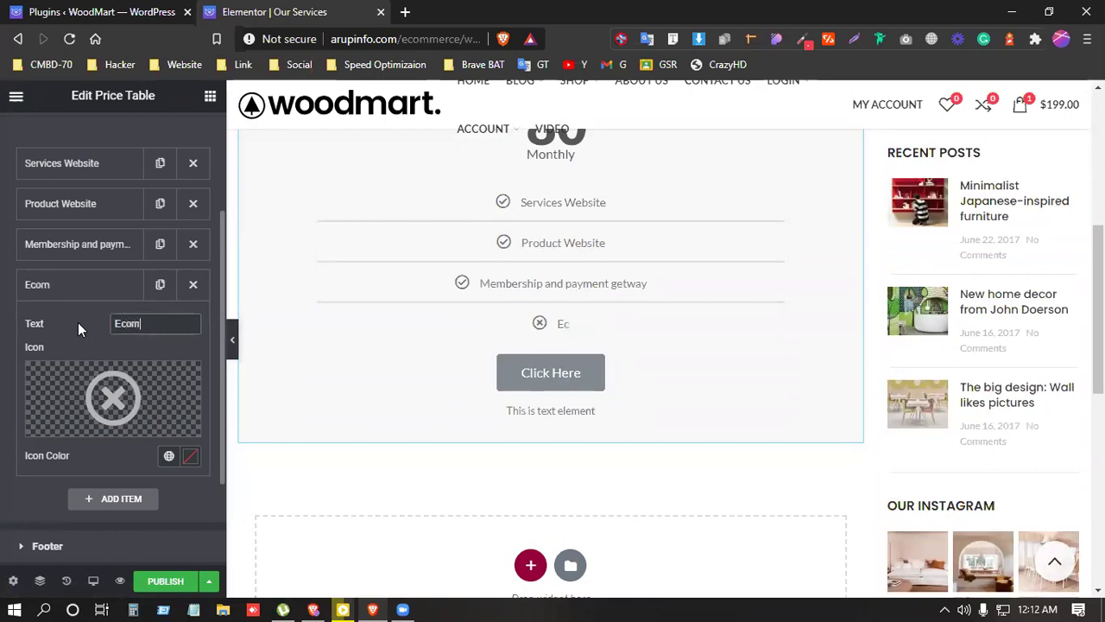
{"action": "type", "text": "merce f"}
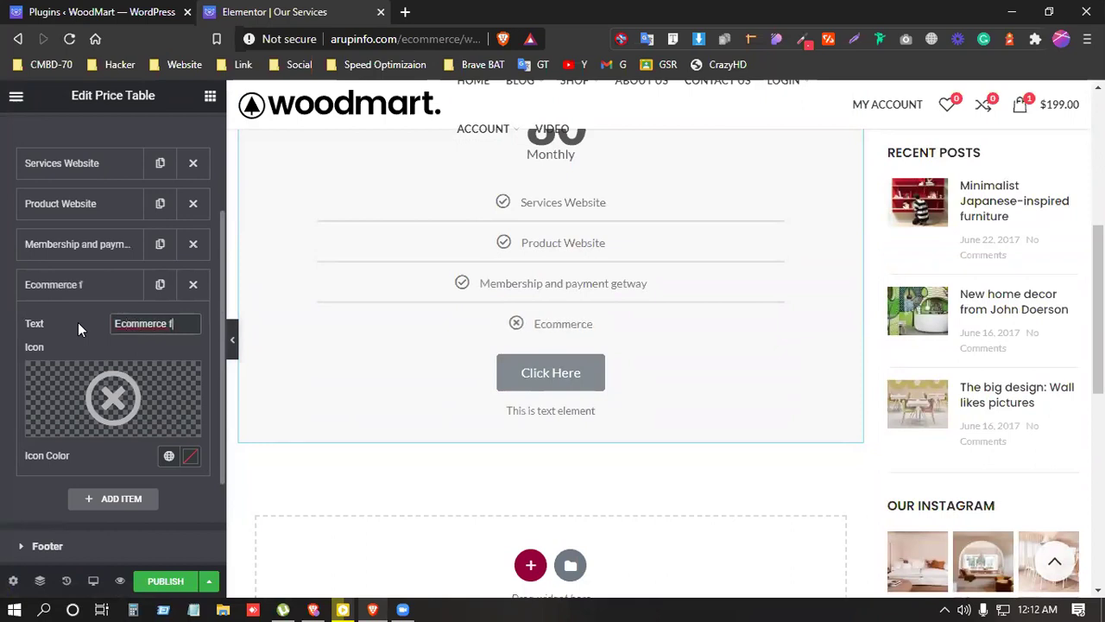
{"action": "type", "text": "uncanility"}
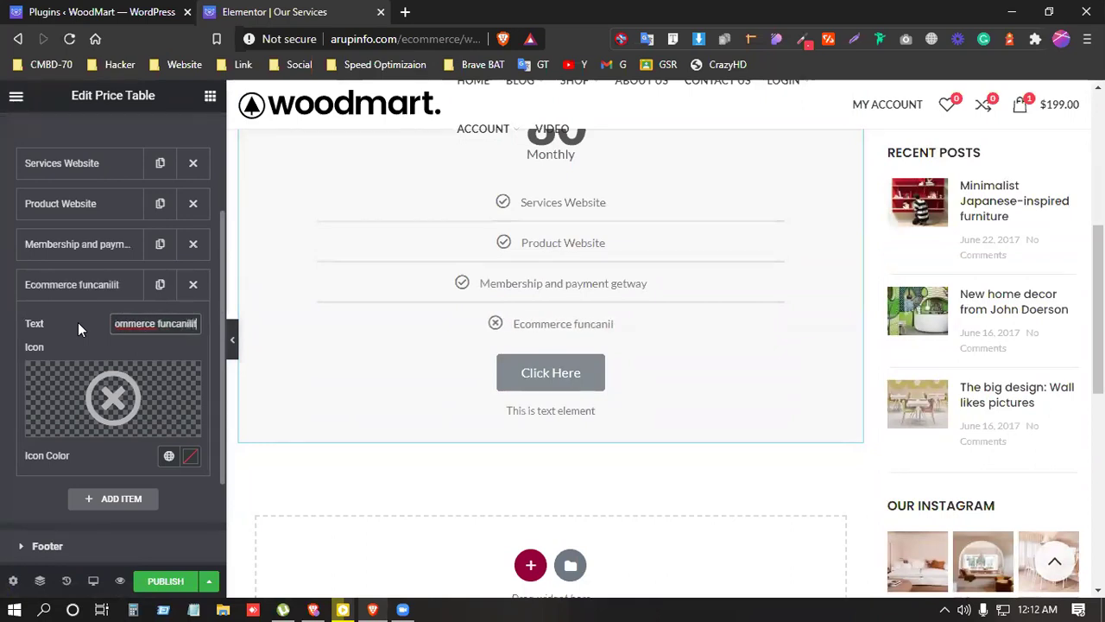
{"action": "right_click", "coordinate": [142, 326]}
{"action": "left_click", "coordinate": [177, 337]}
{"action": "right_click", "coordinate": [176, 326]}
{"action": "left_click", "coordinate": [226, 339]}
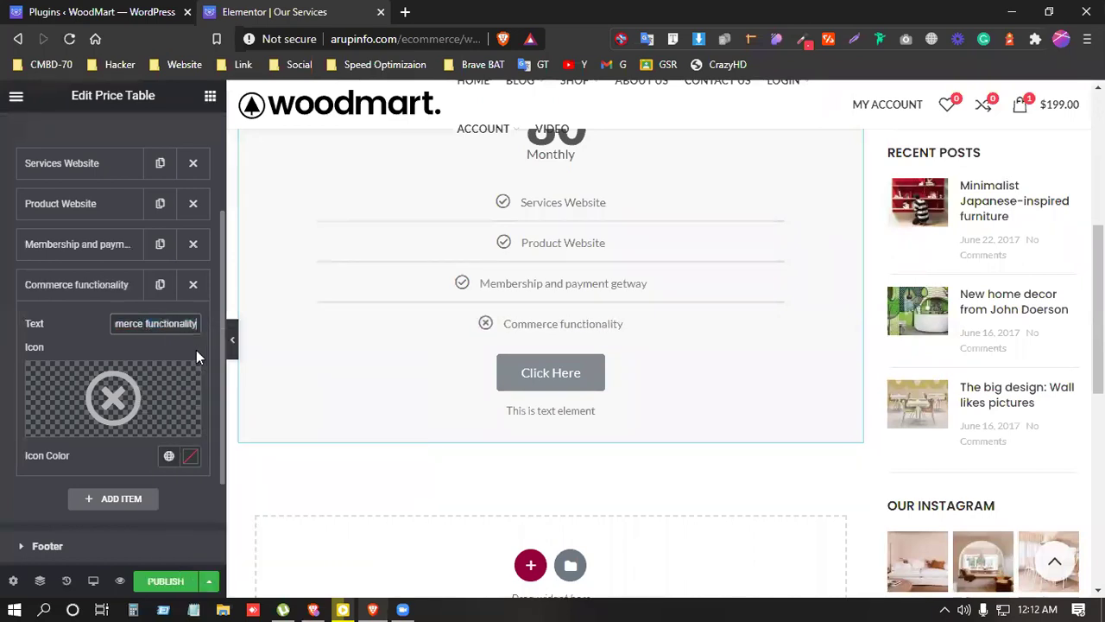
{"action": "left_click", "coordinate": [111, 285]}
{"action": "scroll", "coordinate": [81, 384], "scroll_direction": "up", "scroll_amount": 3}
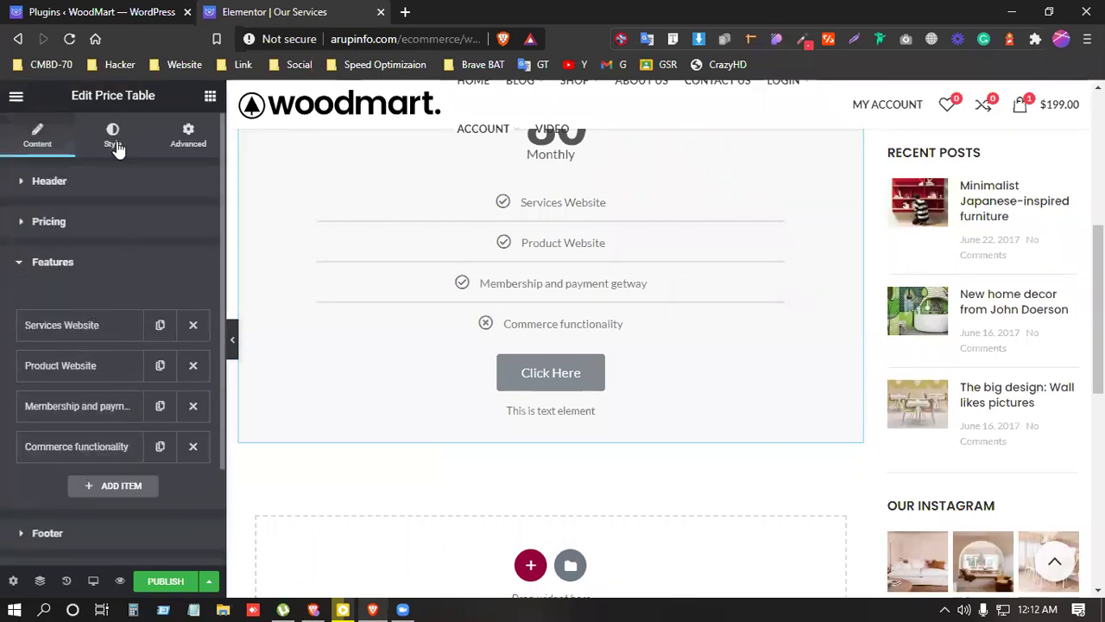
{"action": "scroll", "coordinate": [87, 328], "scroll_direction": "down", "scroll_amount": 2}
Step: Change the footer button text from Click Here to 'Buy Now'
{"action": "left_click", "coordinate": [78, 416]}
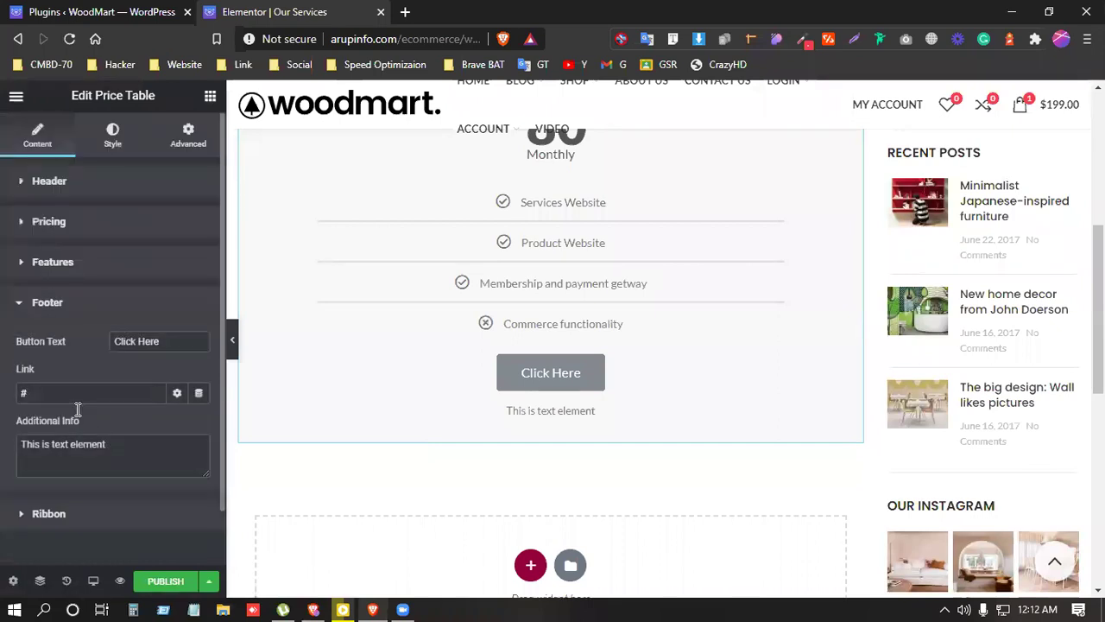
{"action": "left_click_drag", "start_coordinate": [156, 280], "coordinate": [87, 282]}
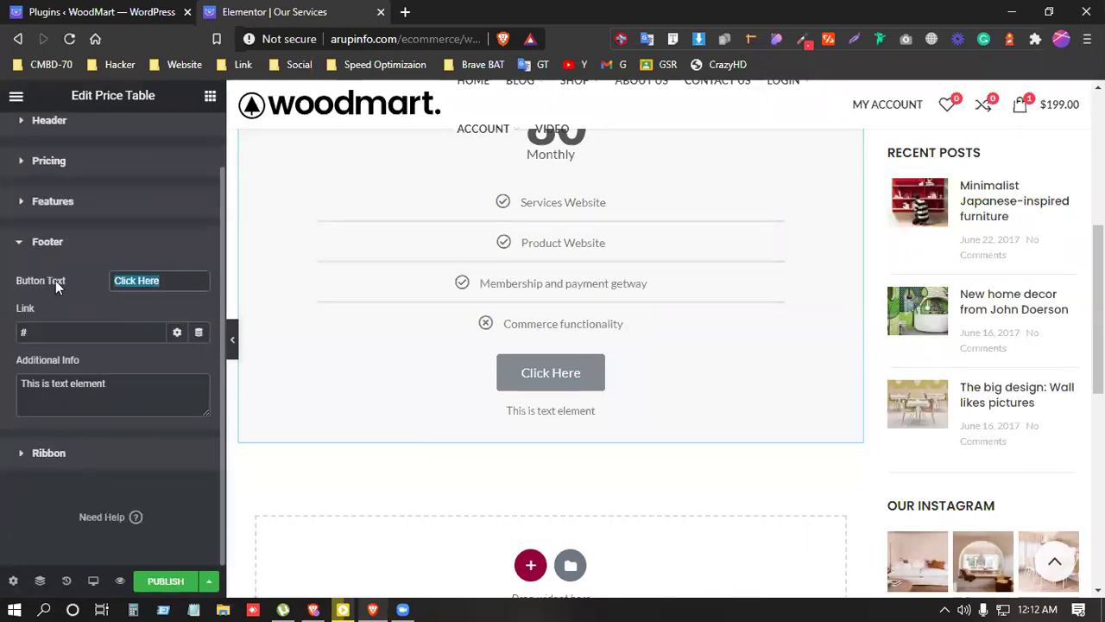
{"action": "type", "text": "Bye"}
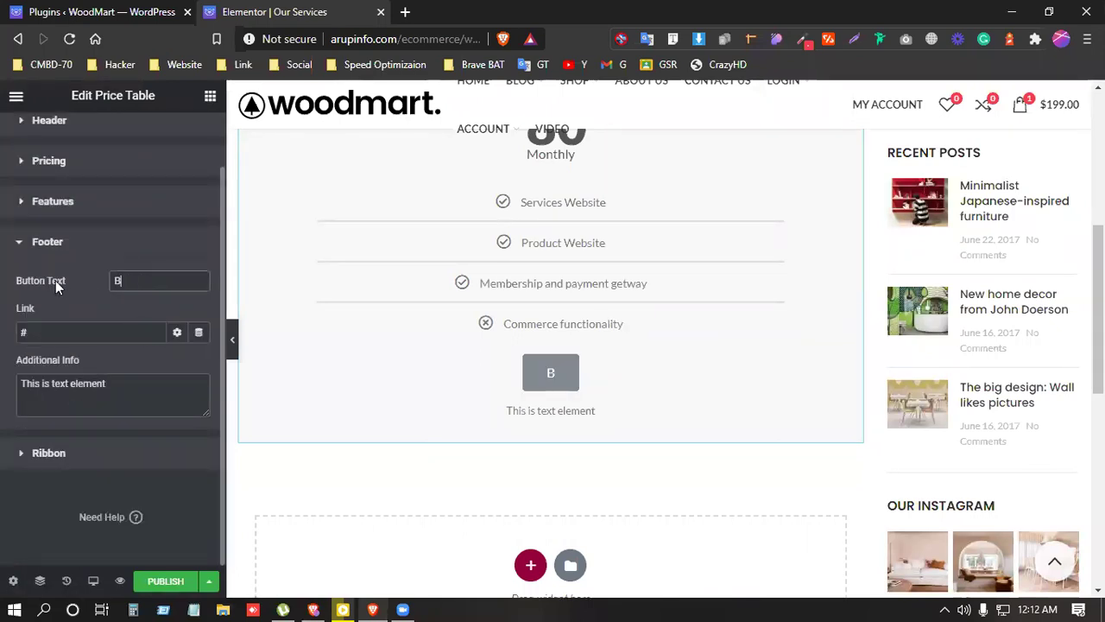
{"action": "key", "text": "BackSpace"}
{"action": "key", "text": "BackSpace"}
{"action": "type", "text": "ue"}
{"action": "key", "text": "BackSpace"}
{"action": "type", "text": "y Now"}
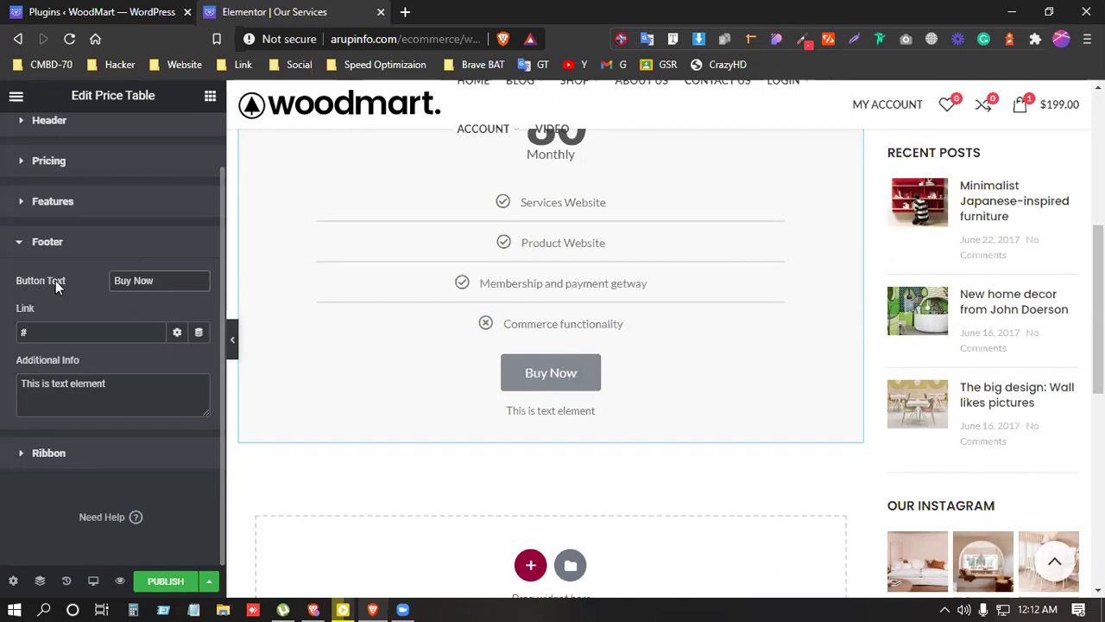
Step: Link the button to the site address copied from admin plus 'payment'
{"action": "left_click", "coordinate": [16, 334]}
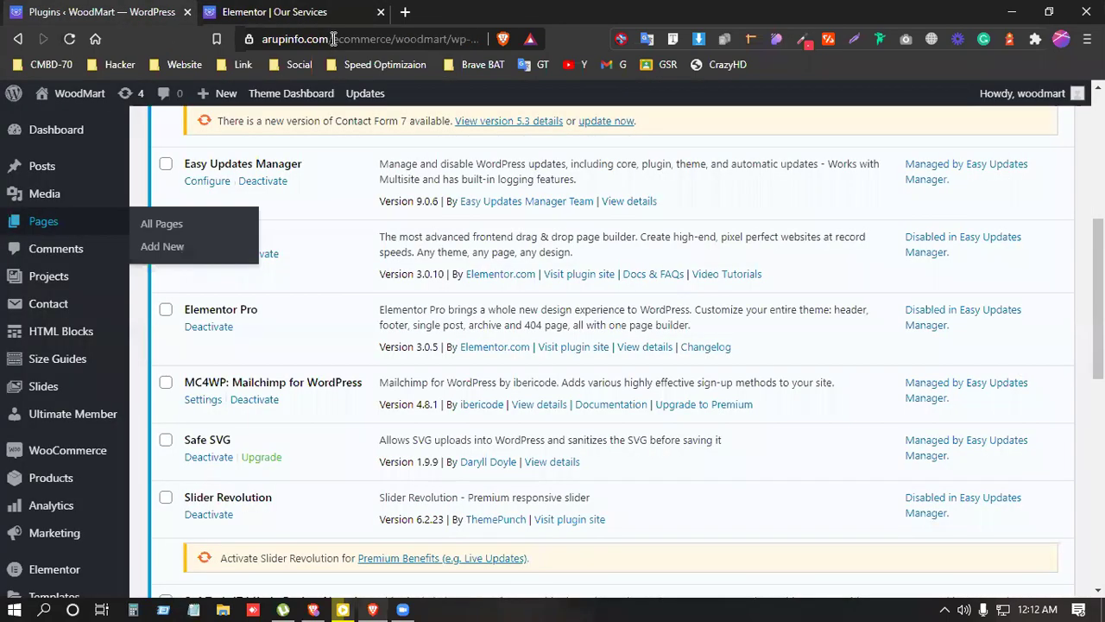
{"action": "left_click", "coordinate": [126, 10]}
{"action": "left_click", "coordinate": [363, 34]}
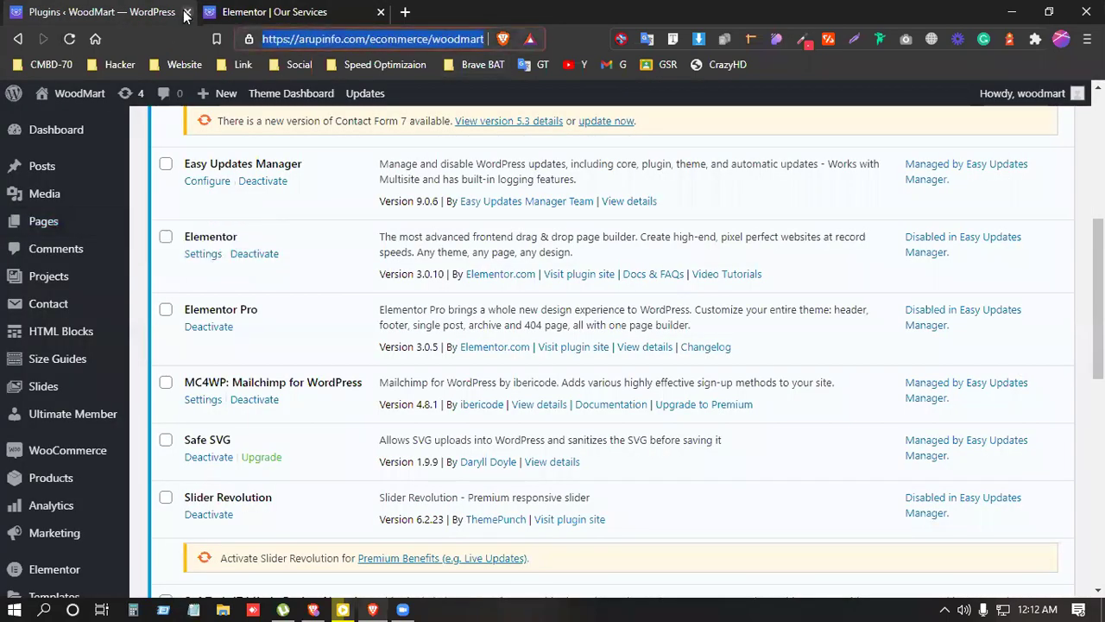
{"action": "left_click", "coordinate": [241, 11]}
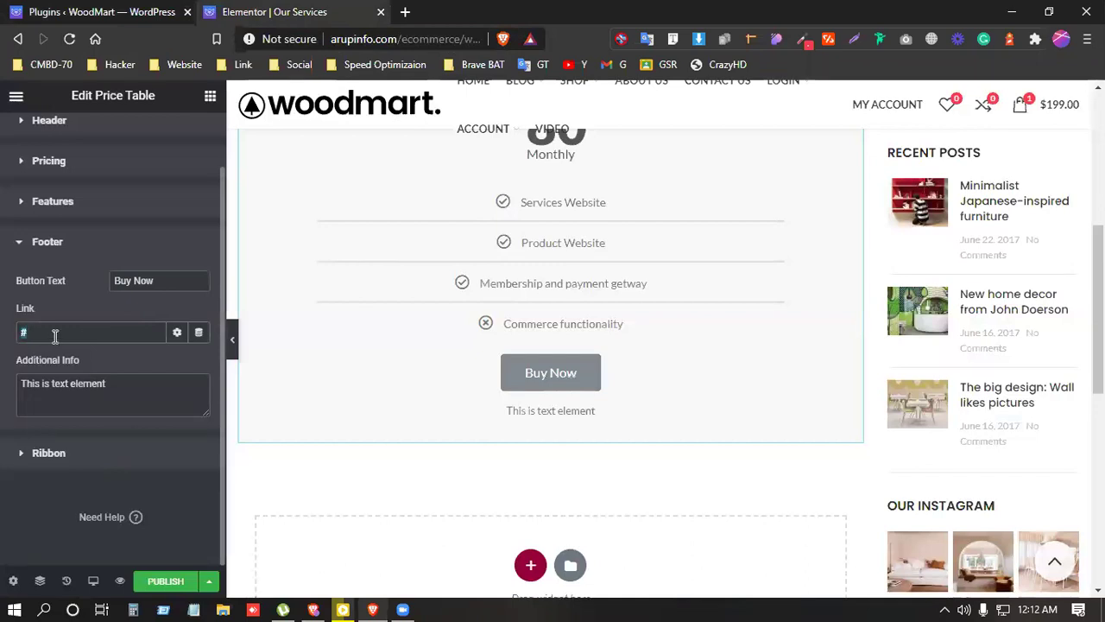
{"action": "left_click", "coordinate": [54, 335]}
{"action": "key", "text": "ctrl+v"}
{"action": "type", "text": "payment"}
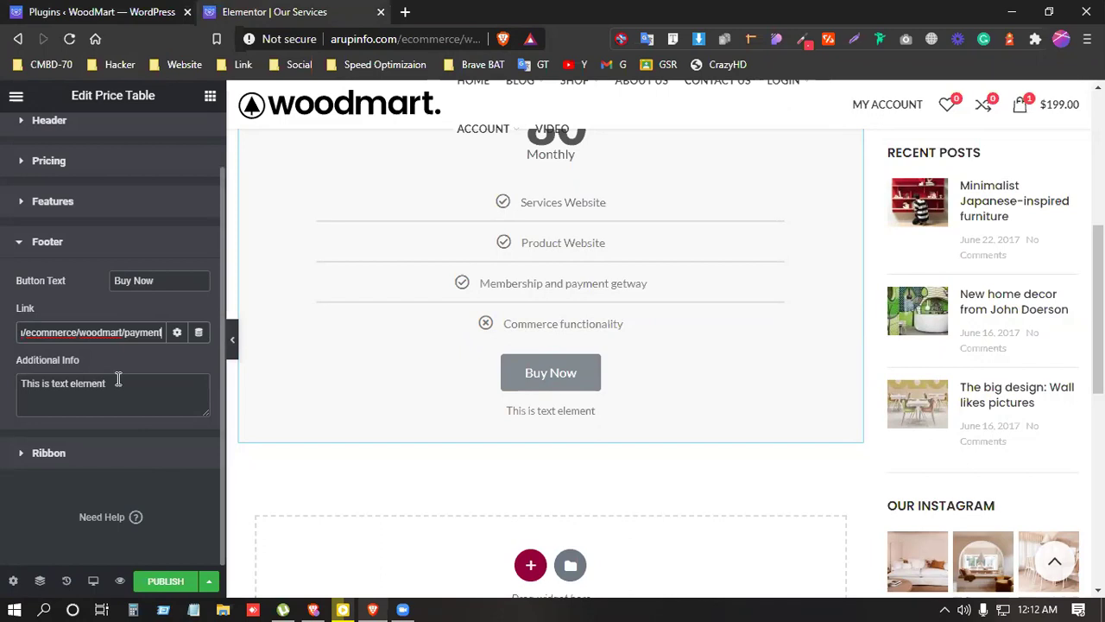
Step: Delete the placeholder additional info text below the button
{"action": "left_click_drag", "start_coordinate": [114, 384], "coordinate": [3, 358]}
{"action": "key", "text": "BackSpace"}
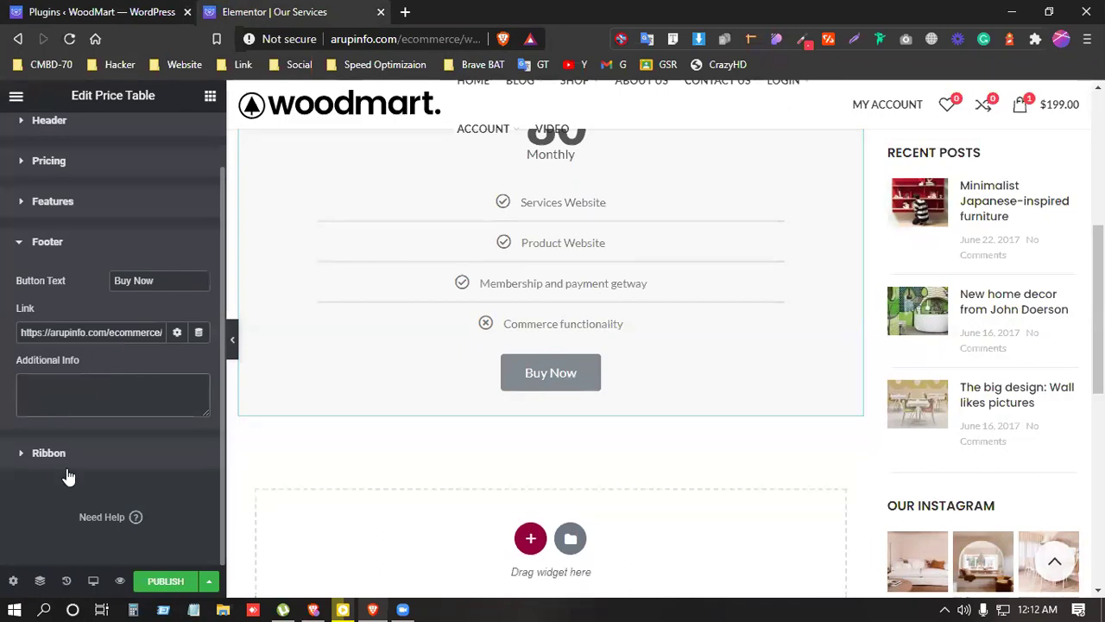
{"action": "scroll", "coordinate": [397, 436], "scroll_direction": "up", "scroll_amount": 2}
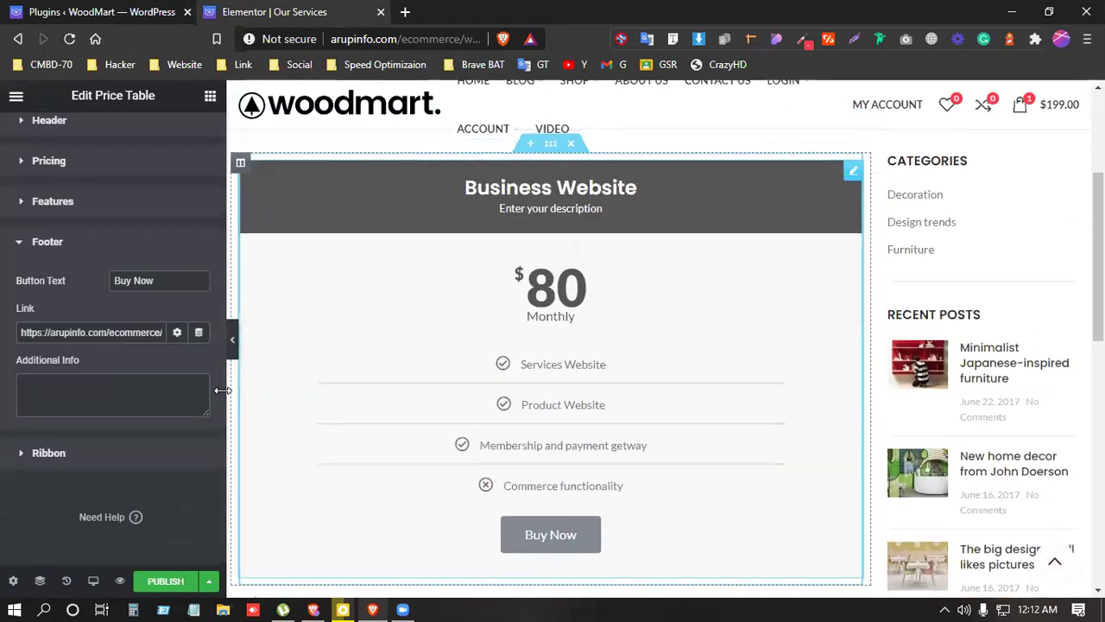
Step: Duplicate the Business Website price table column and retitle the copy 'Ecommerce Website'
{"action": "right_click", "coordinate": [249, 176]}
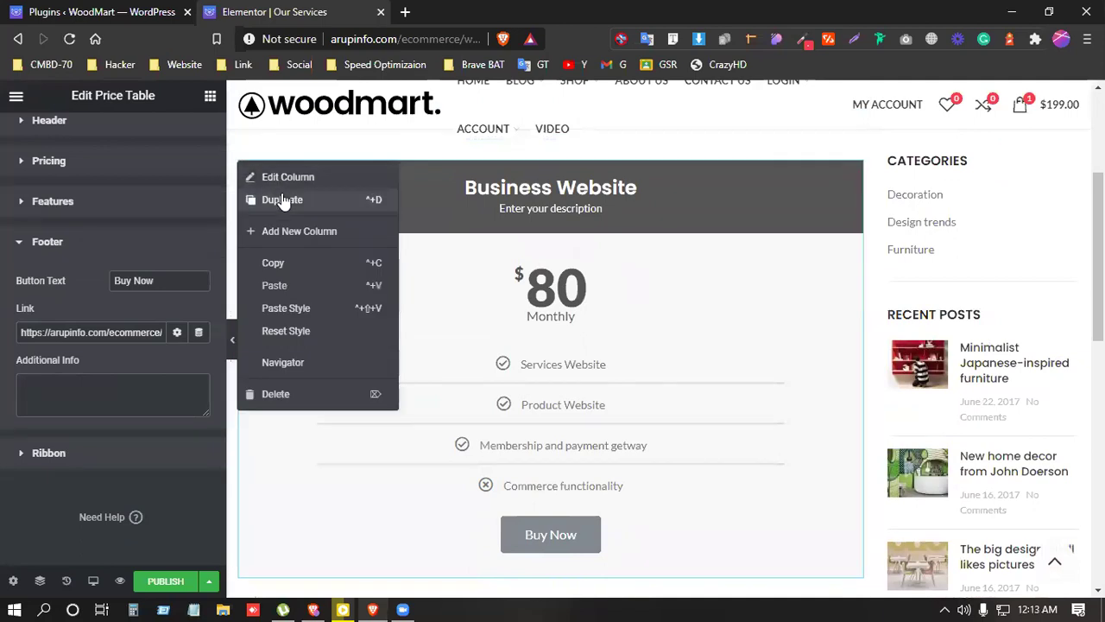
{"action": "left_click", "coordinate": [282, 199]}
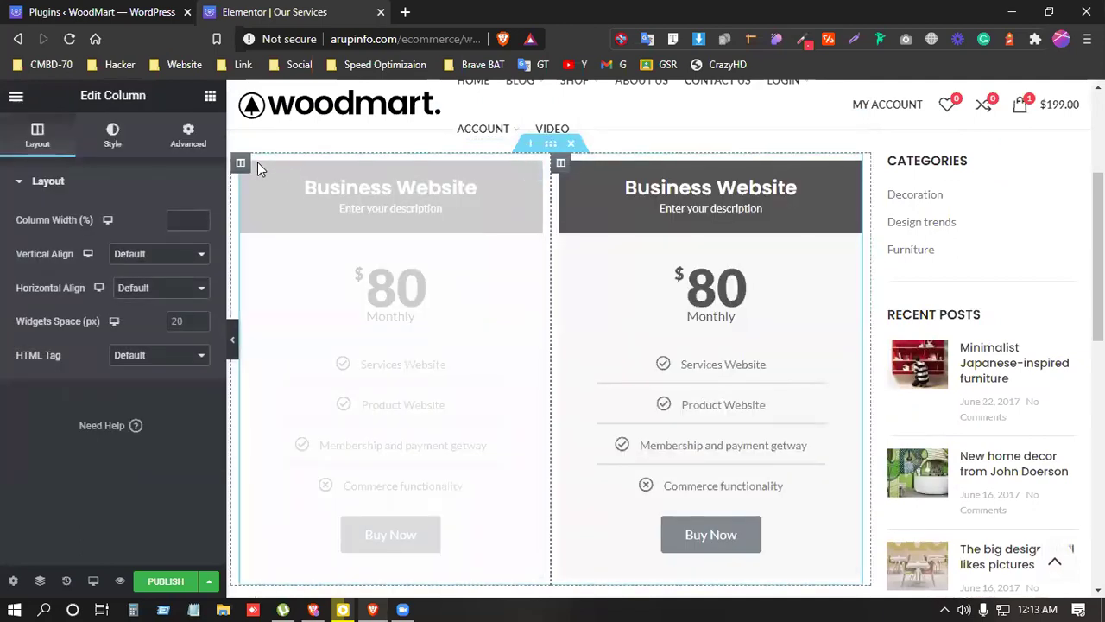
{"action": "left_click", "coordinate": [654, 201]}
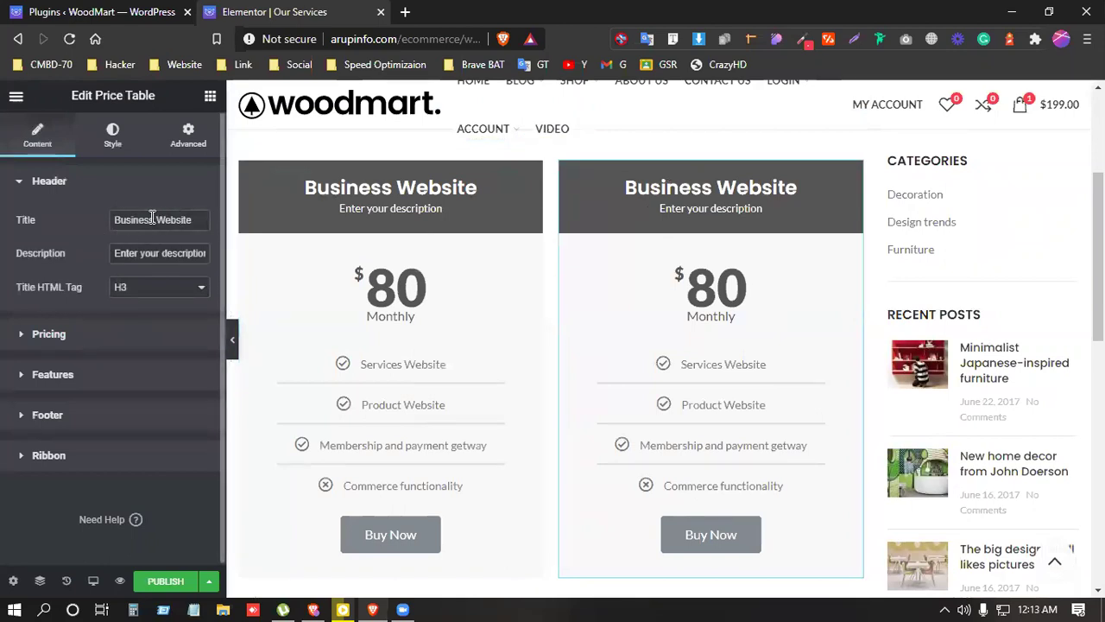
{"action": "key", "text": "ctrl+shift+Left"}
{"action": "type", "text": "Ecommerce WE"}
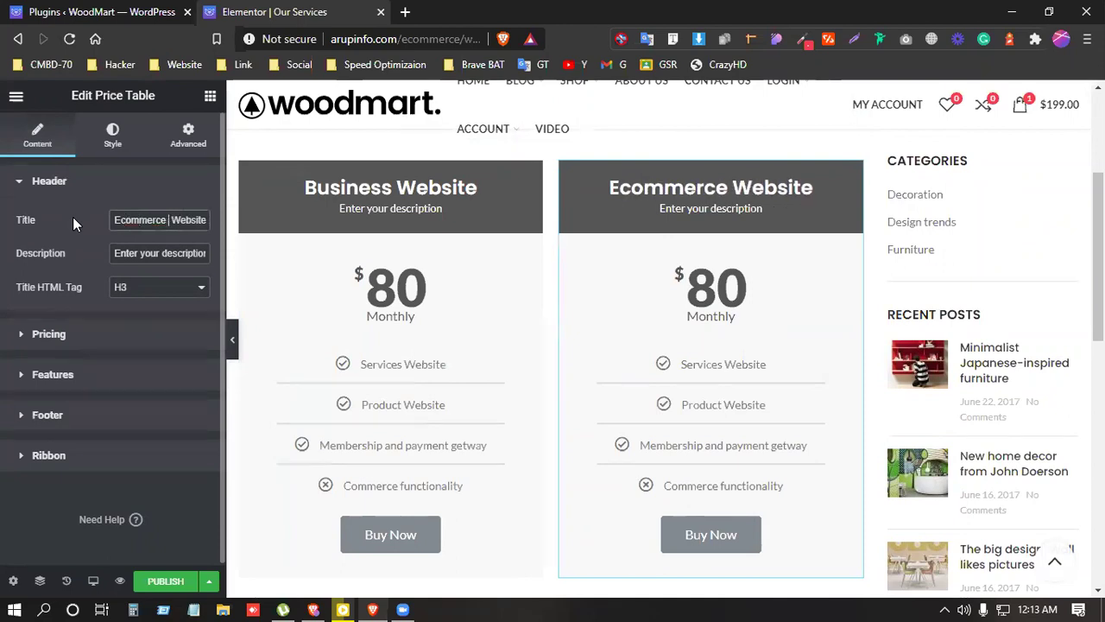
{"action": "key", "text": "BackSpace"}
{"action": "key", "text": "BackSpace"}
{"action": "key", "text": "BackSpace"}
{"action": "key", "text": "BackSpace"}
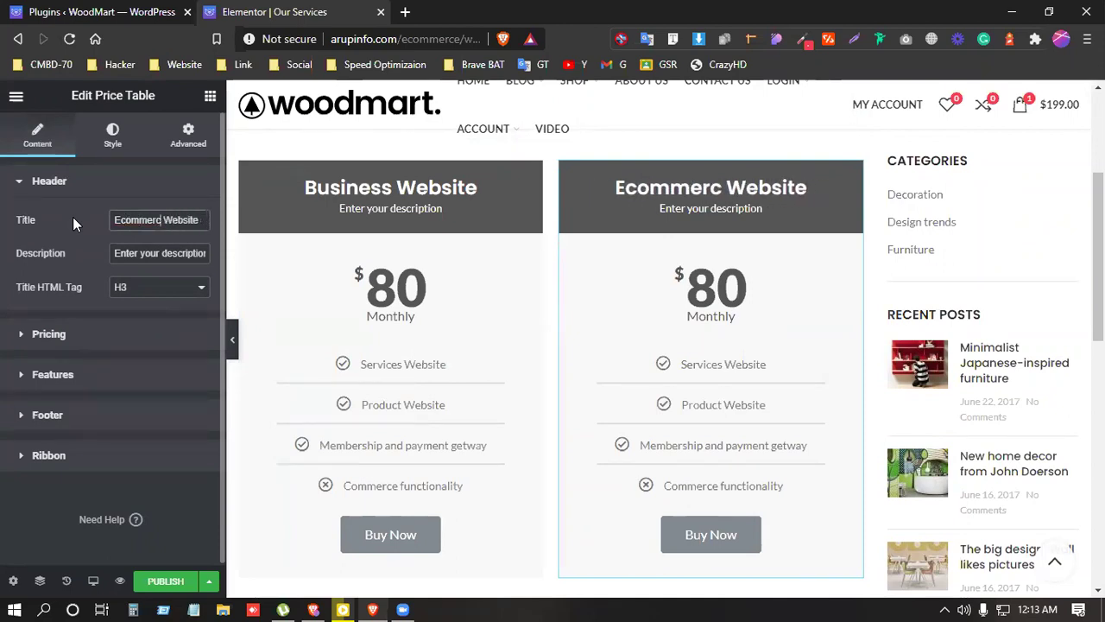
{"action": "type", "text": "e"}
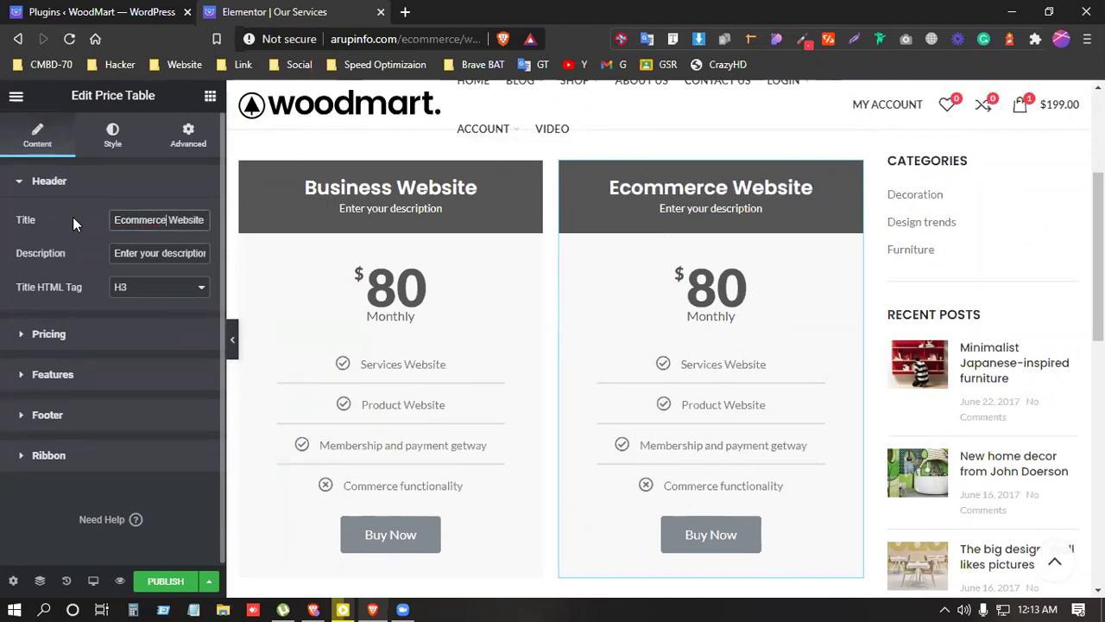
Step: Change the copied table's price from 80 to 150
{"action": "left_click", "coordinate": [53, 180]}
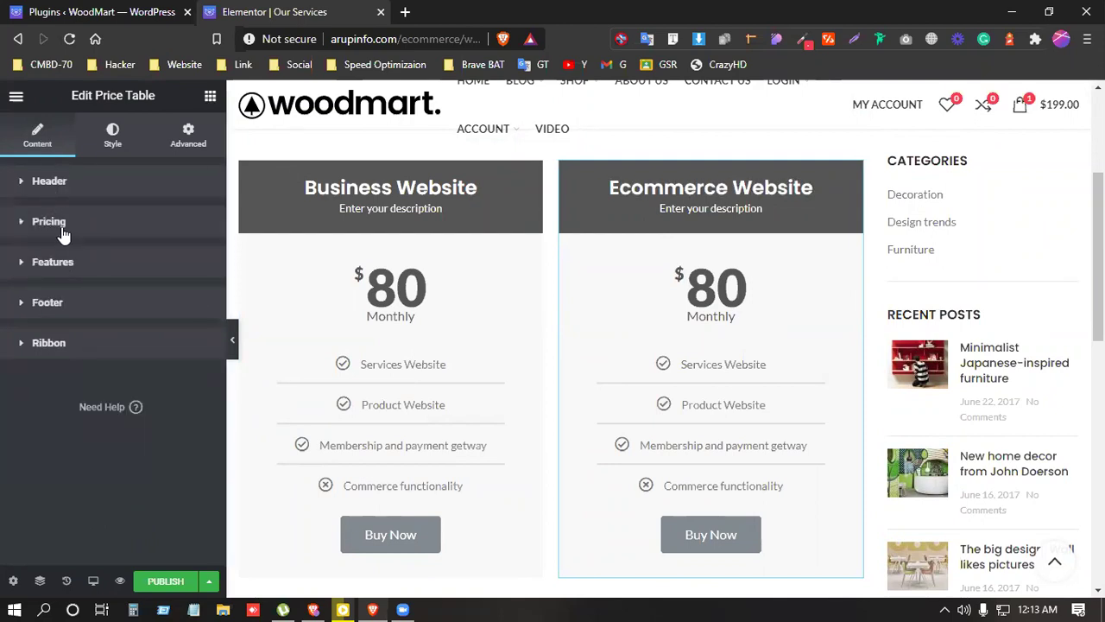
{"action": "left_click", "coordinate": [52, 221]}
{"action": "double_click", "coordinate": [138, 297]}
{"action": "type", "text": "1580"}
{"action": "key", "text": "BackSpace"}
{"action": "key", "text": "BackSpace"}
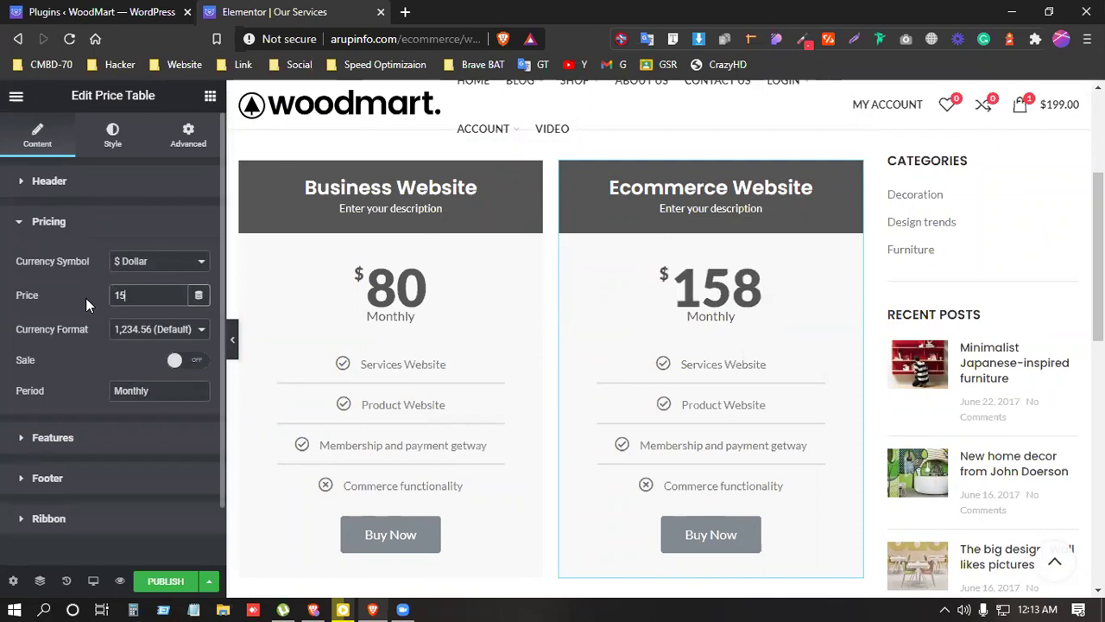
{"action": "type", "text": "0"}
Step: Pick a new icon for the copy's Commerce functionality feature
{"action": "left_click", "coordinate": [61, 222]}
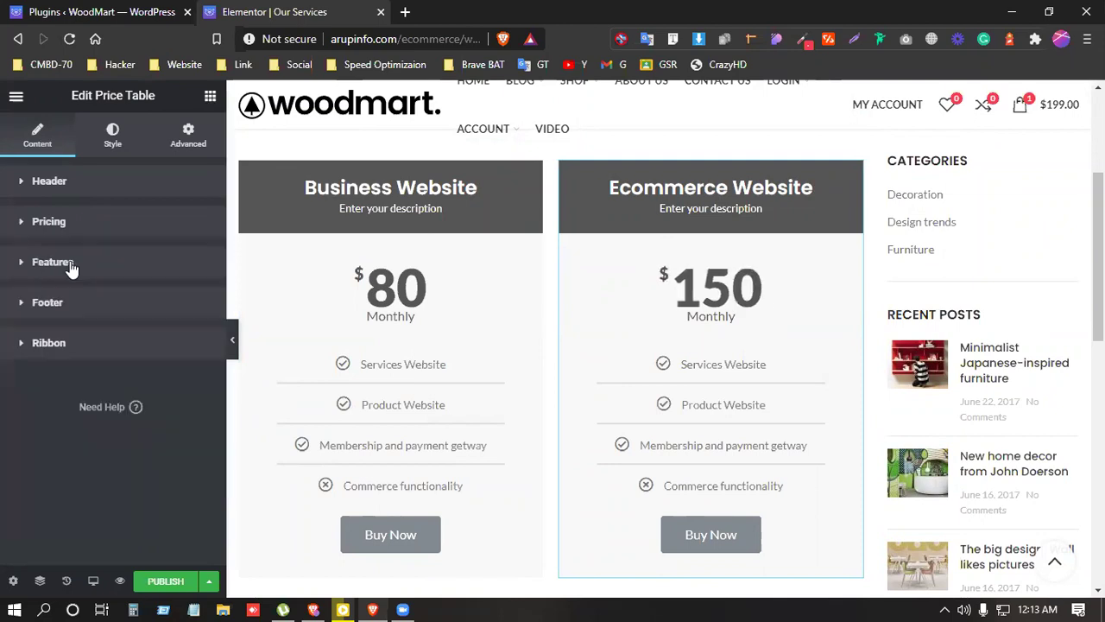
{"action": "left_click", "coordinate": [71, 270]}
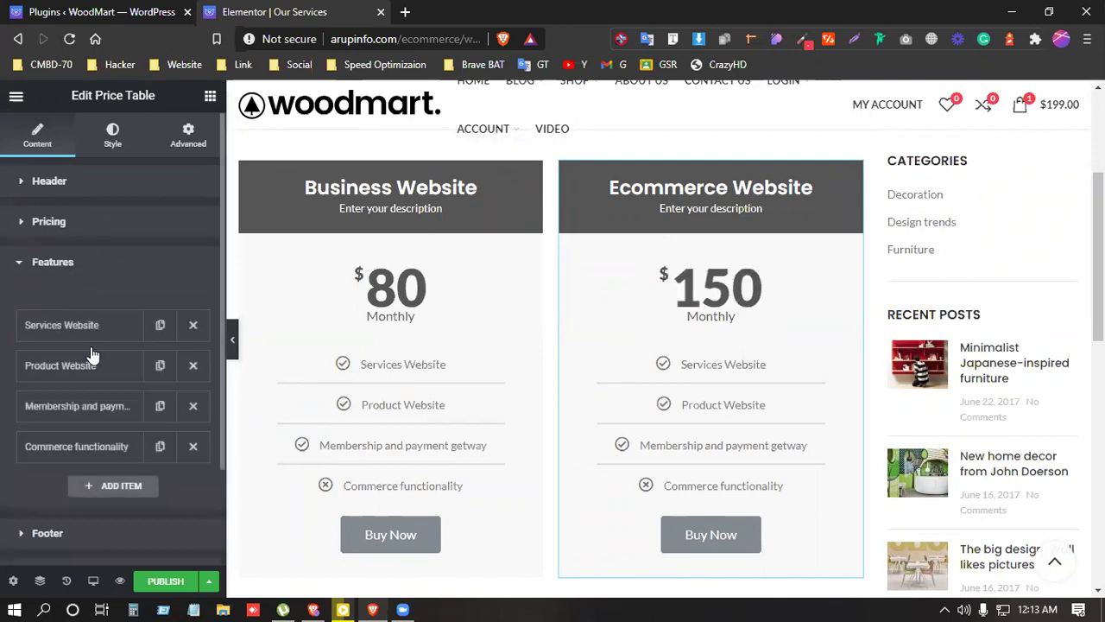
{"action": "left_click", "coordinate": [108, 448]}
{"action": "left_click", "coordinate": [114, 394]}
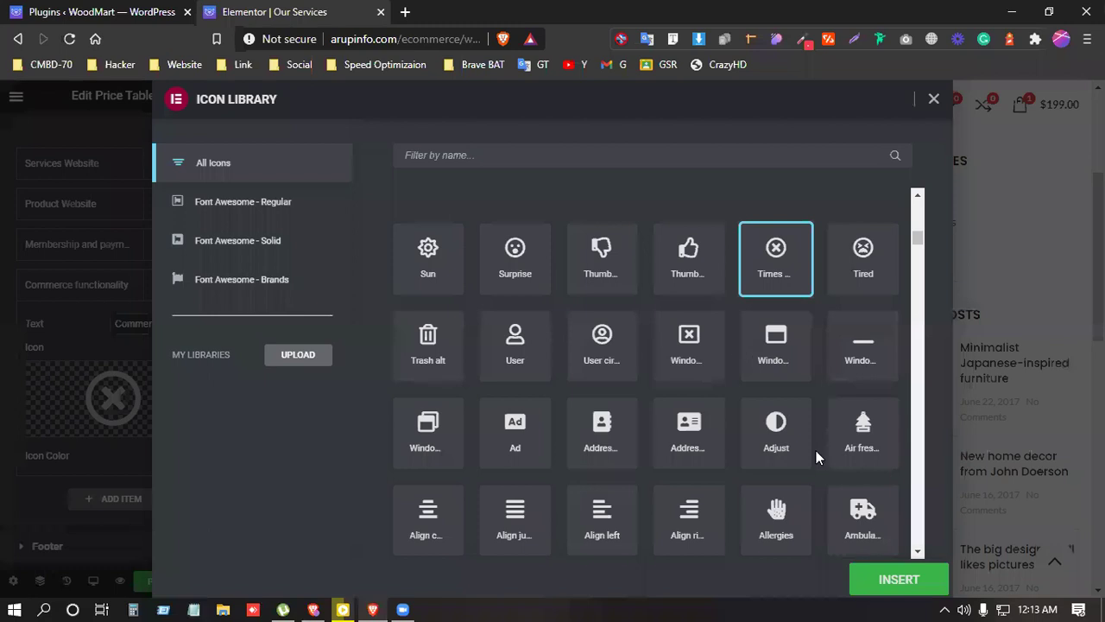
Step: Apply the check icon to Commerce functionality and publish the updated pricing tables
{"action": "left_click", "coordinate": [884, 580]}
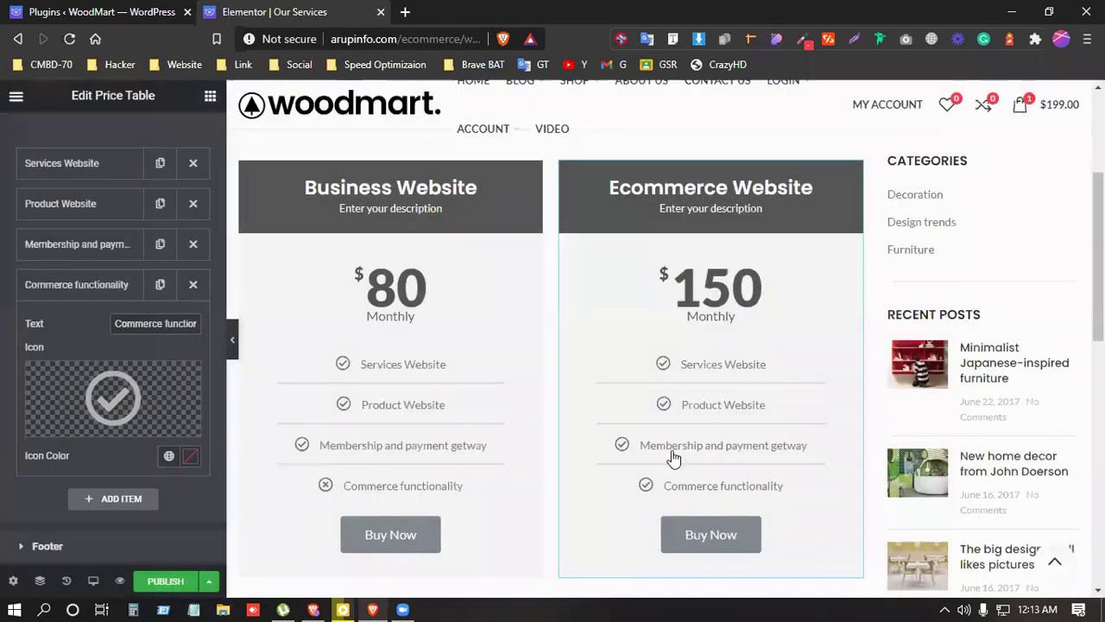
{"action": "scroll", "coordinate": [374, 505], "scroll_direction": "down", "scroll_amount": 1}
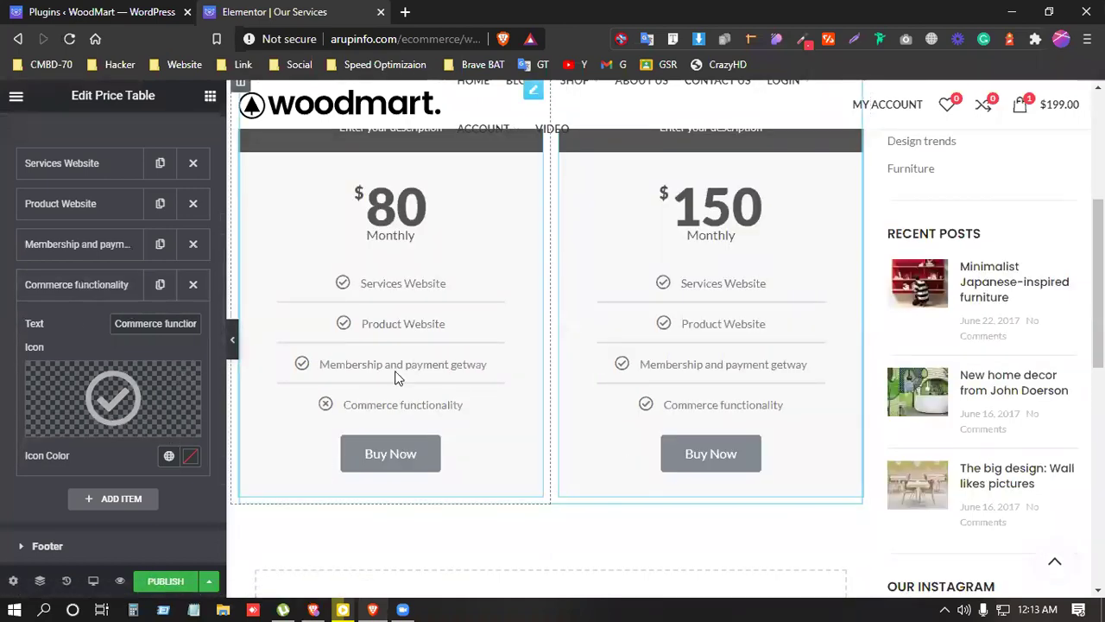
{"action": "scroll", "coordinate": [325, 534], "scroll_direction": "down", "scroll_amount": 2}
{"action": "left_click", "coordinate": [142, 583]}
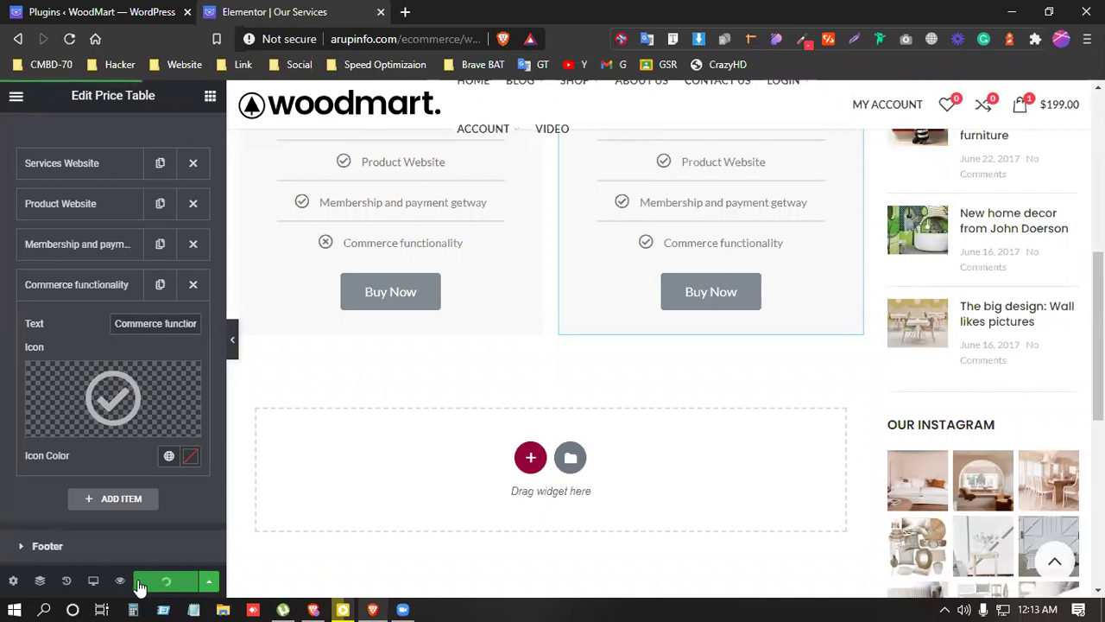
{"action": "left_click", "coordinate": [73, 9]}
Step: Open the WP PayPal Payment settings in a new tab placed beside the plugins tab
{"action": "scroll", "coordinate": [61, 322], "scroll_direction": "up", "scroll_amount": 2}
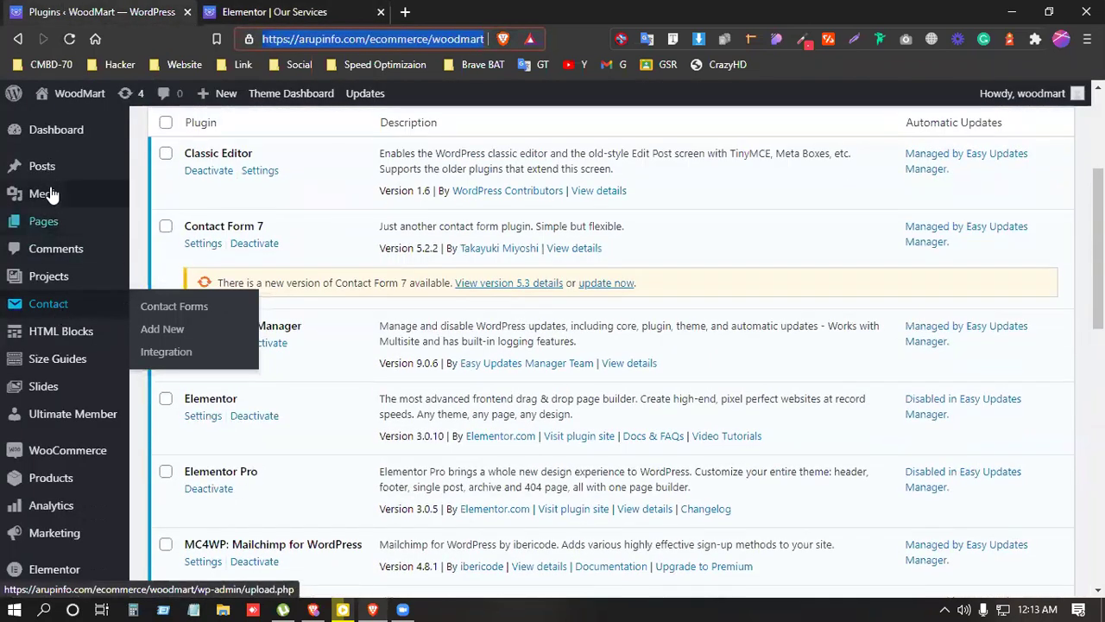
{"action": "mouse_move", "coordinate": [58, 221]}
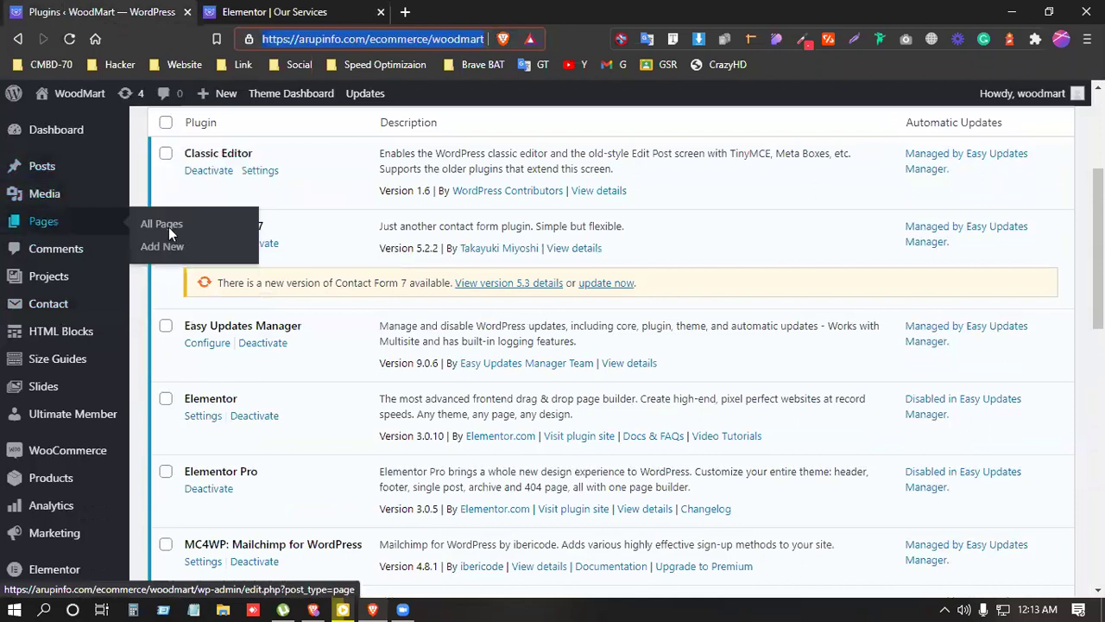
{"action": "right_click", "coordinate": [169, 227]}
{"action": "scroll", "coordinate": [39, 321], "scroll_direction": "down", "scroll_amount": 5}
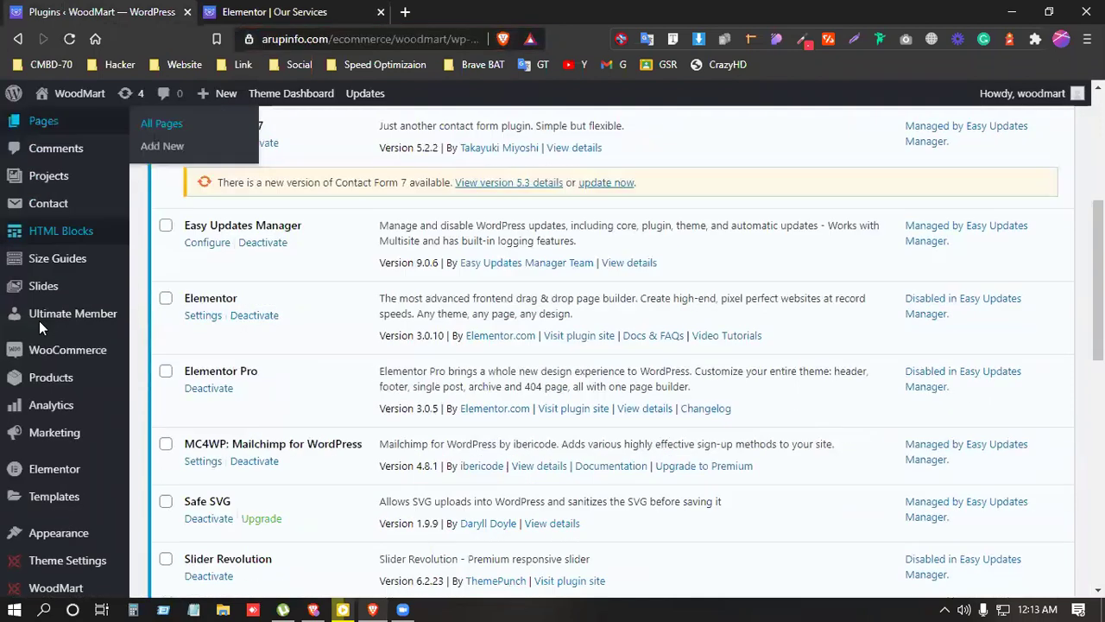
{"action": "scroll", "coordinate": [39, 328], "scroll_direction": "down", "scroll_amount": 1}
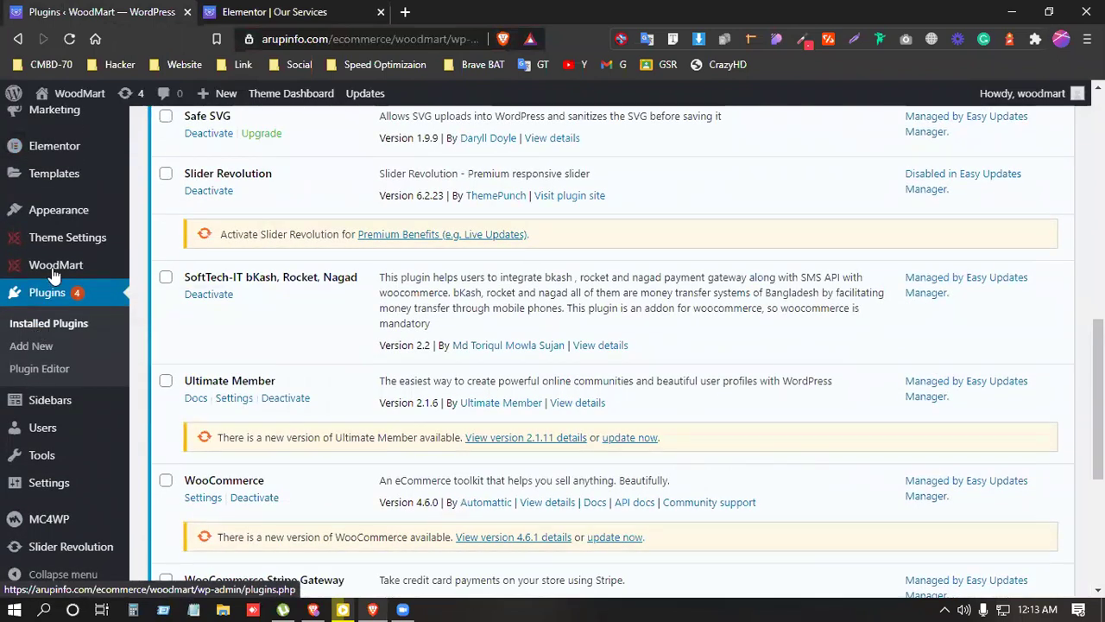
{"action": "scroll", "coordinate": [52, 272], "scroll_direction": "up", "scroll_amount": 3}
{"action": "scroll", "coordinate": [52, 275], "scroll_direction": "down", "scroll_amount": 7}
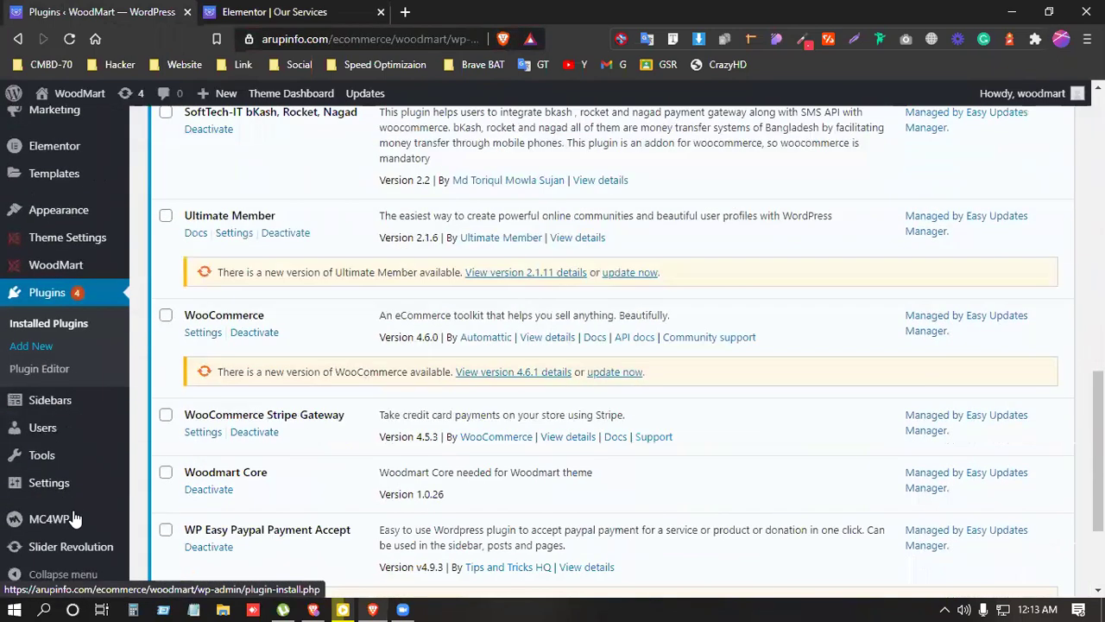
{"action": "mouse_move", "coordinate": [60, 483]}
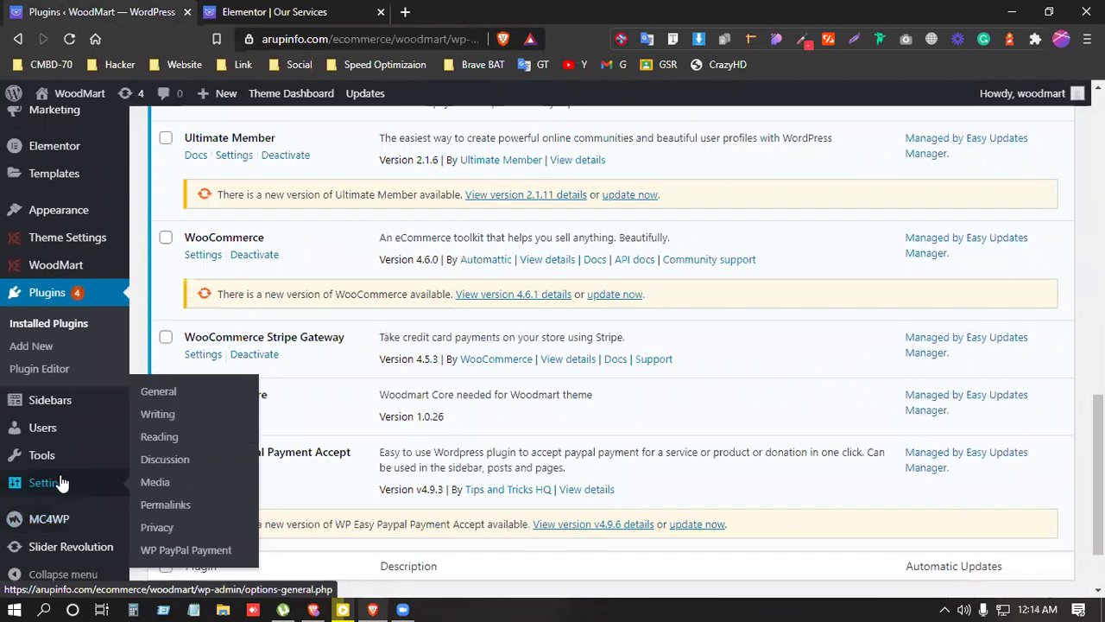
{"action": "right_click", "coordinate": [191, 546]}
{"action": "left_click", "coordinate": [263, 343]}
{"action": "left_click_drag", "start_coordinate": [406, 11], "coordinate": [328, 8]}
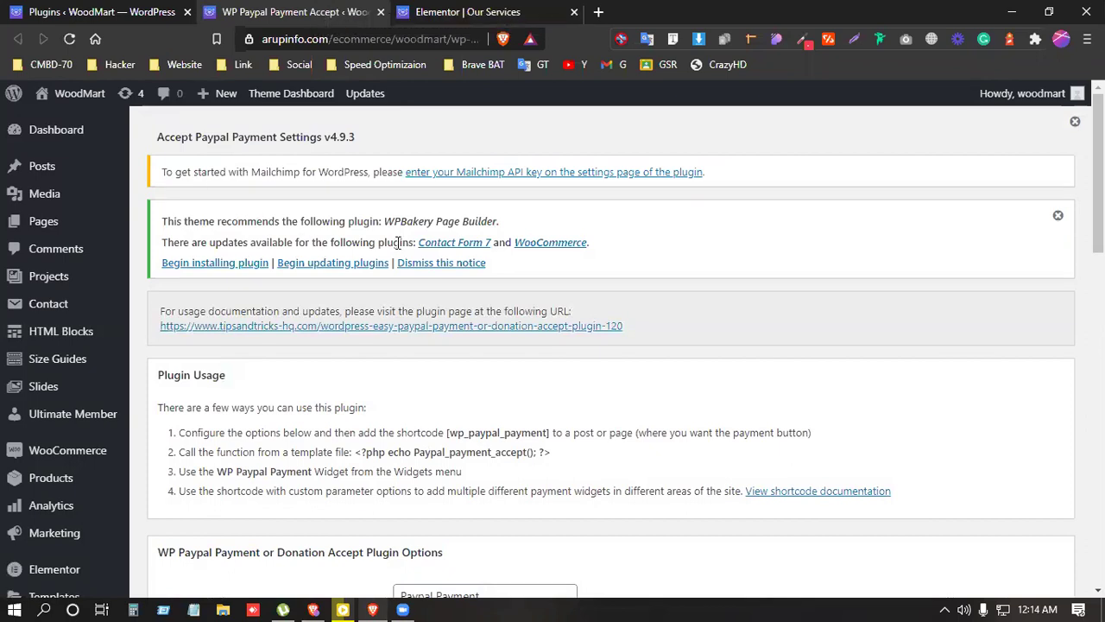
Step: Review the PayPal email address field, leaving it unchanged
{"action": "scroll", "coordinate": [399, 245], "scroll_direction": "down", "scroll_amount": 3}
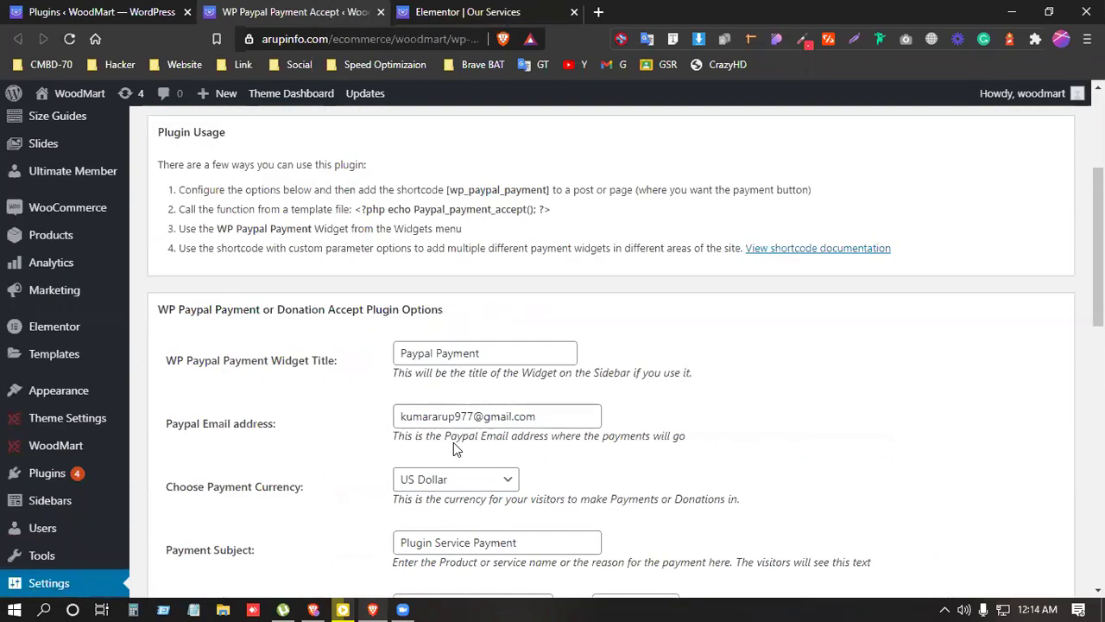
{"action": "scroll", "coordinate": [461, 406], "scroll_direction": "down", "scroll_amount": 4}
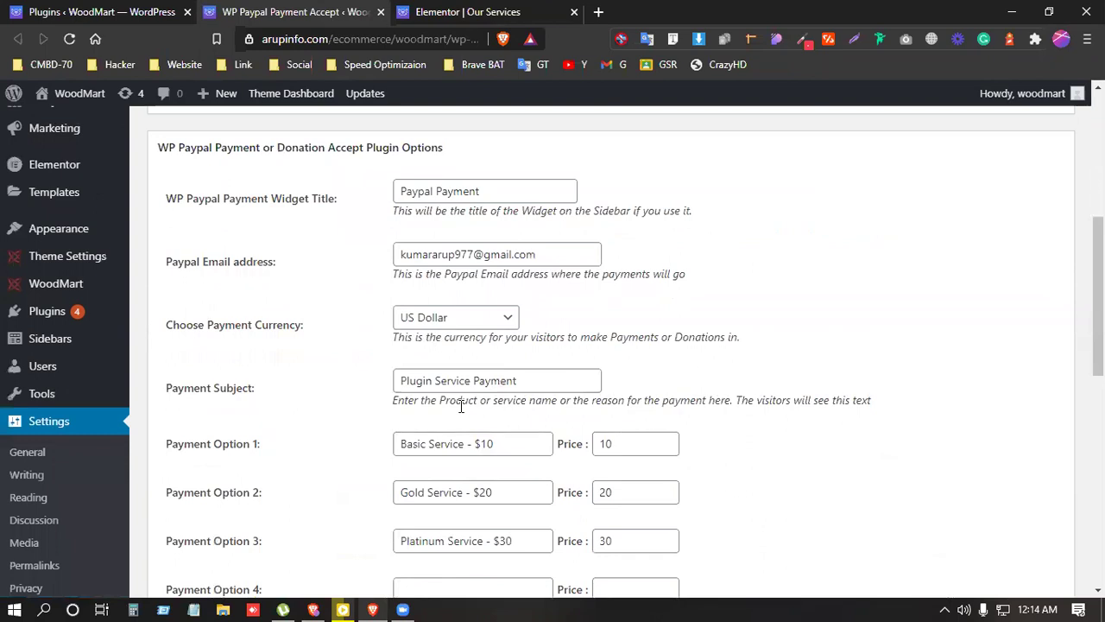
{"action": "scroll", "coordinate": [461, 405], "scroll_direction": "up", "scroll_amount": 2}
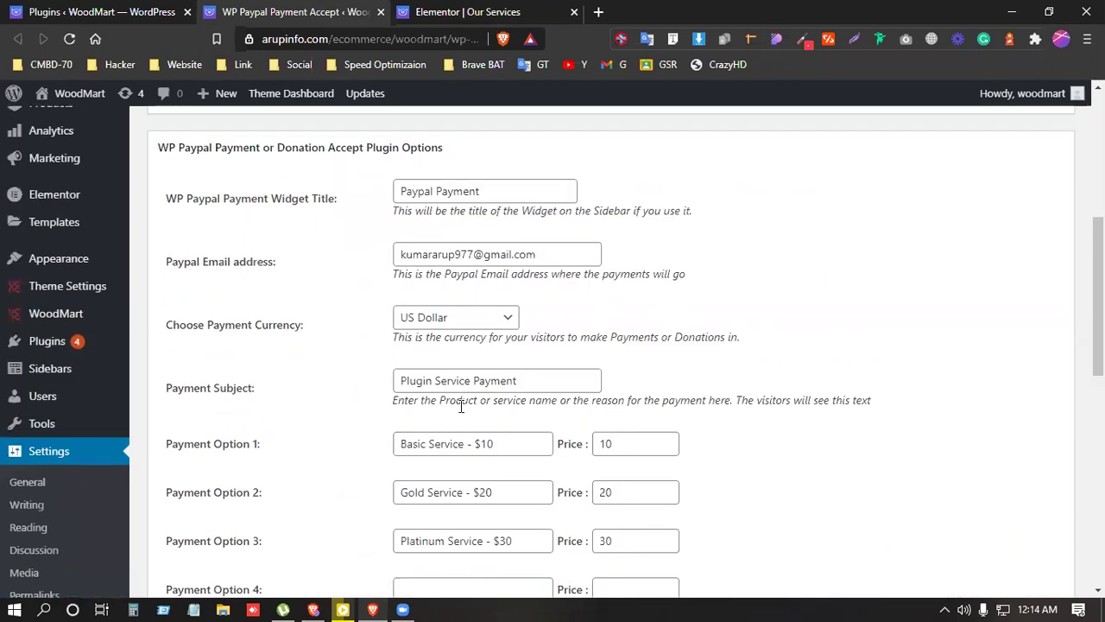
{"action": "left_click", "coordinate": [569, 249]}
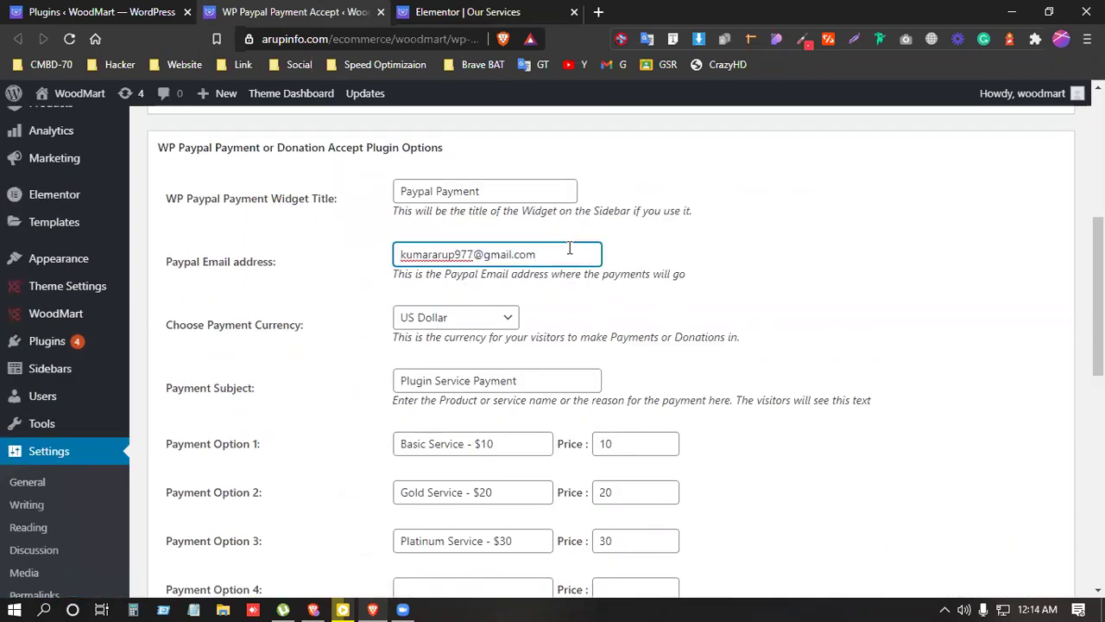
{"action": "left_click", "coordinate": [833, 297]}
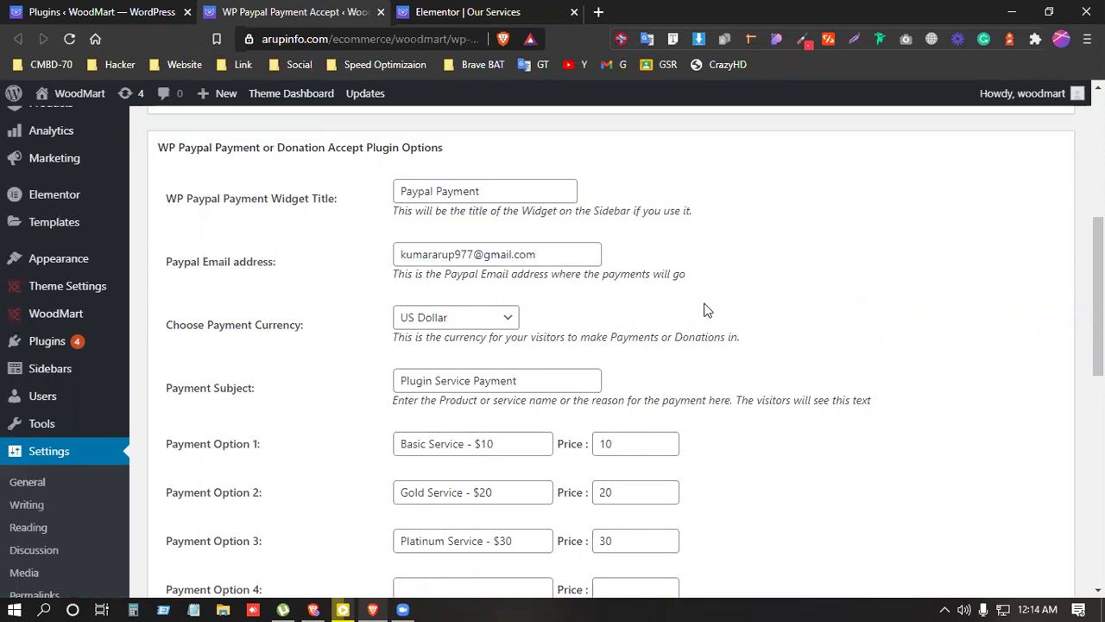
Step: Clear Payment Option 3's name and price
{"action": "scroll", "coordinate": [701, 312], "scroll_direction": "down", "scroll_amount": 2}
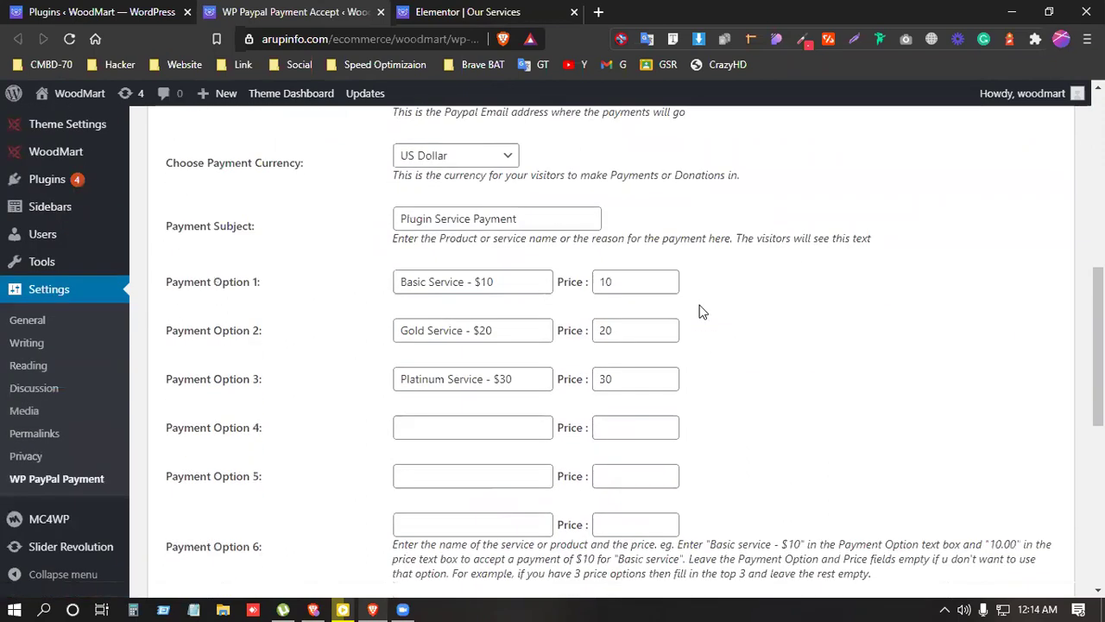
{"action": "scroll", "coordinate": [701, 312], "scroll_direction": "up", "scroll_amount": 2}
{"action": "scroll", "coordinate": [699, 309], "scroll_direction": "down", "scroll_amount": 1}
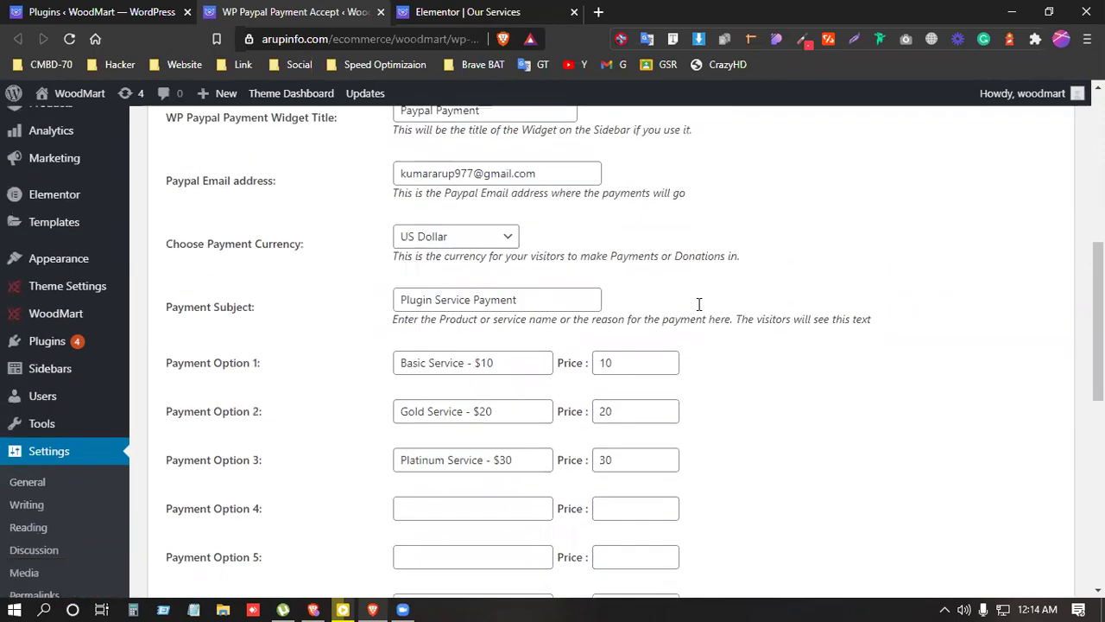
{"action": "left_click", "coordinate": [462, 364]}
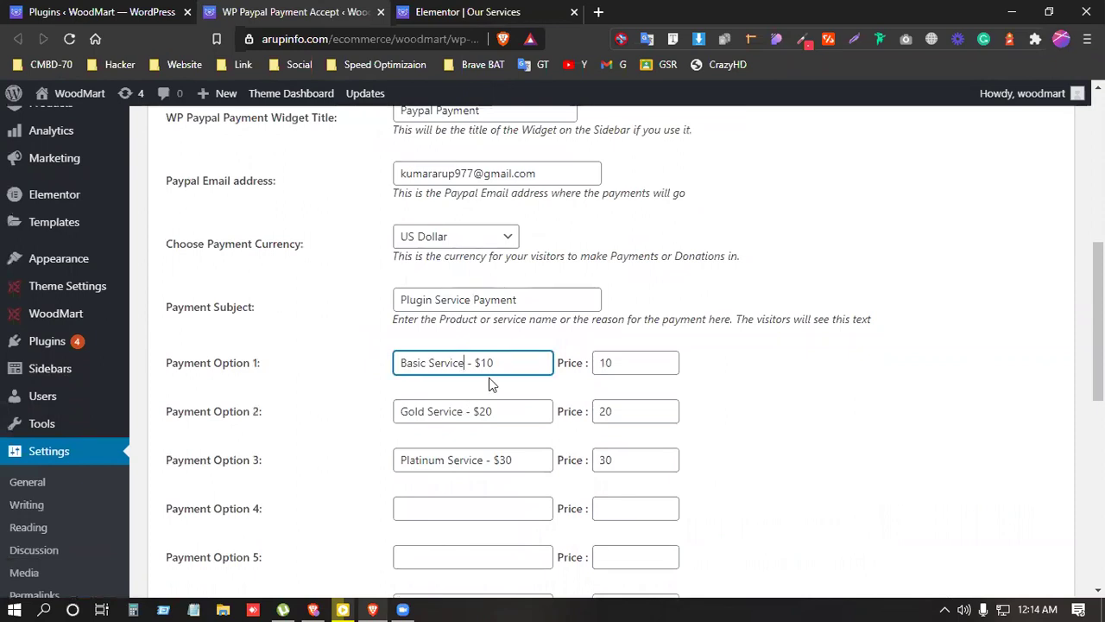
{"action": "left_click_drag", "start_coordinate": [523, 457], "coordinate": [262, 429]}
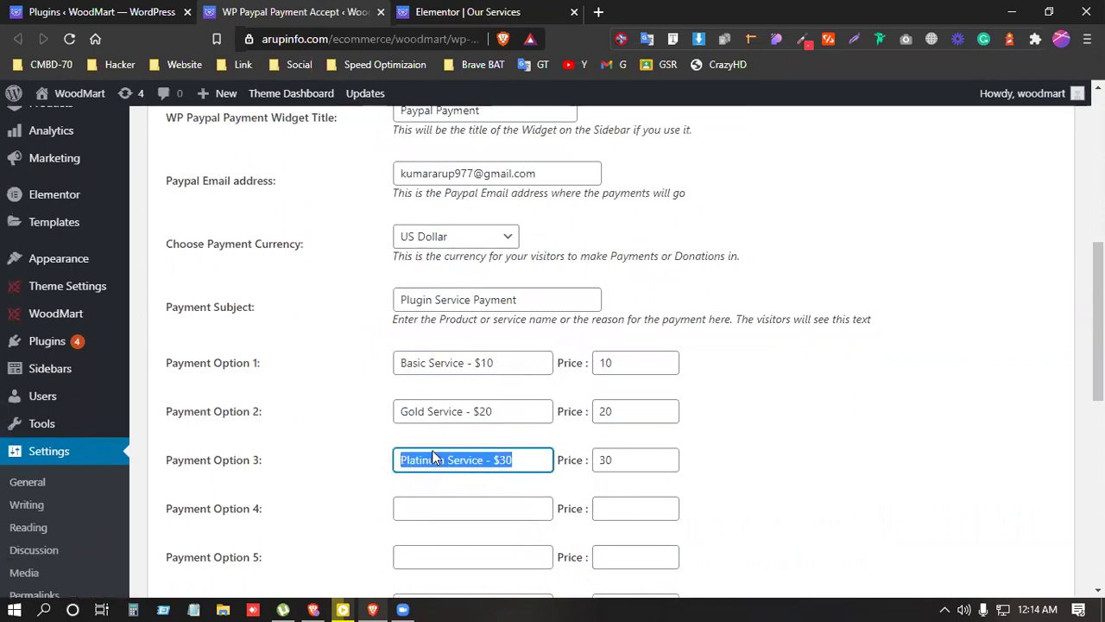
{"action": "key", "text": "BackSpace"}
{"action": "key", "text": "Tab"}
{"action": "key", "text": "BackSpace"}
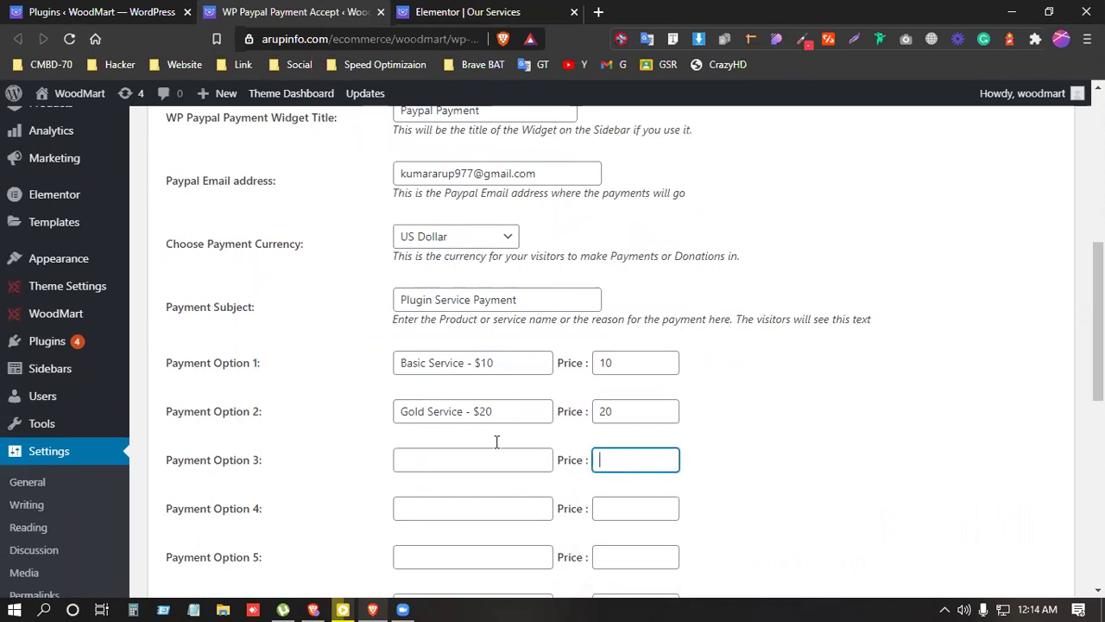
Step: Remove the old amounts from the names of Payment Options 1 and 2
{"action": "left_click", "coordinate": [505, 405]}
{"action": "left_click", "coordinate": [513, 362]}
{"action": "key", "text": "BackSpace"}
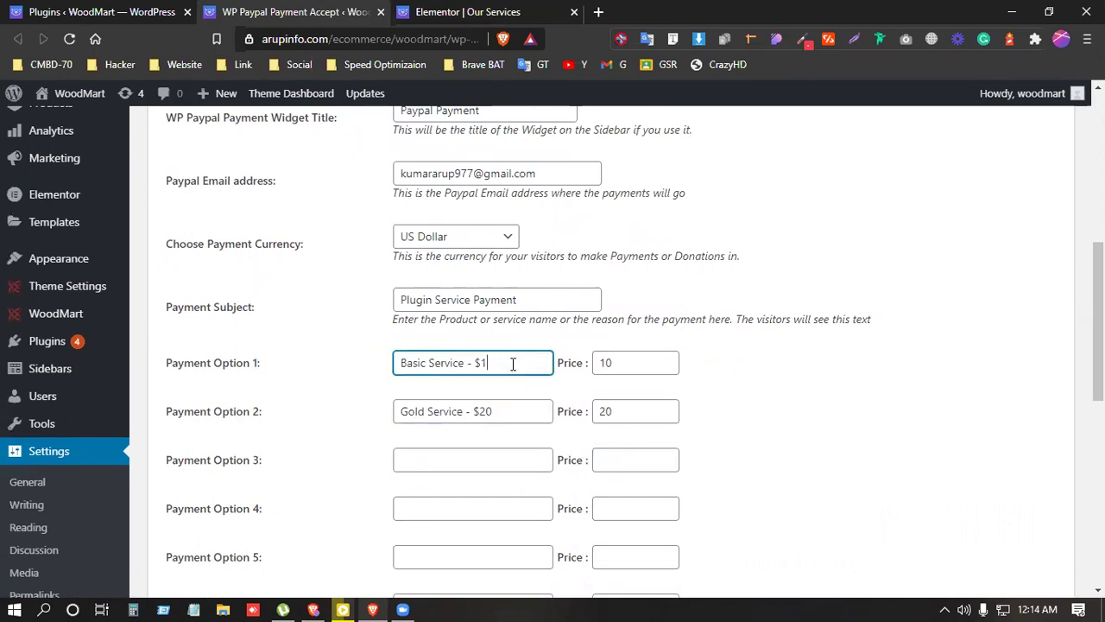
{"action": "left_click", "coordinate": [500, 410]}
{"action": "key", "text": "BackSpace"}
Step: Set Payment Option 1 to 'Business Website - $80' with price 80
{"action": "left_click_drag", "start_coordinate": [464, 363], "coordinate": [400, 364]}
{"action": "type", "text": "Business"}
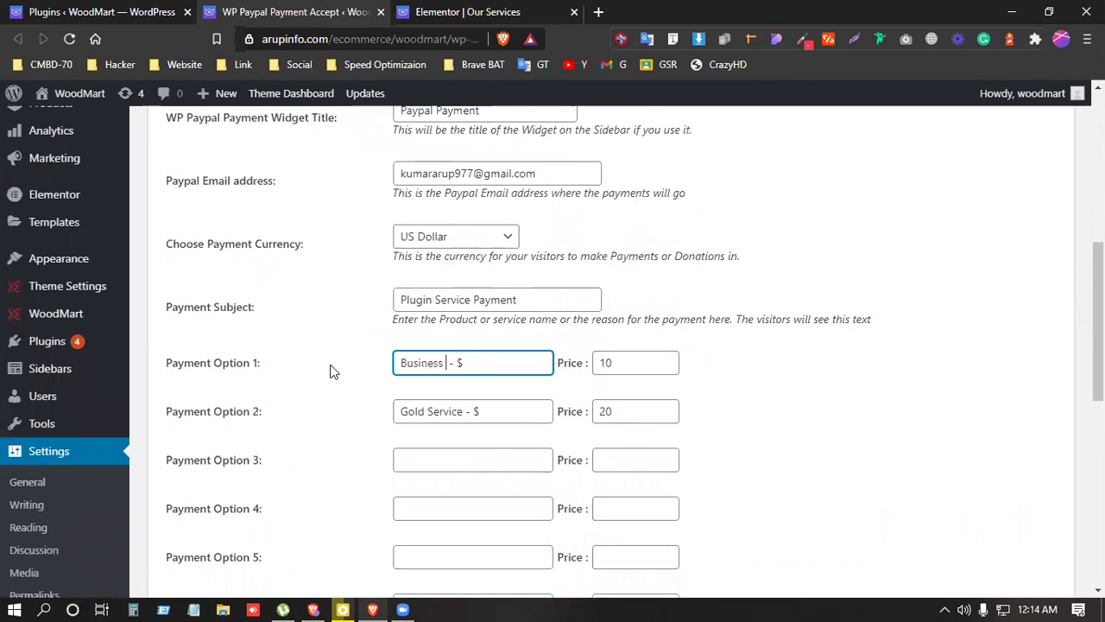
{"action": "type", "text": " Web"}
{"action": "key", "text": "BackSpace"}
{"action": "key", "text": "BackSpace"}
{"action": "type", "text": "ebiste"}
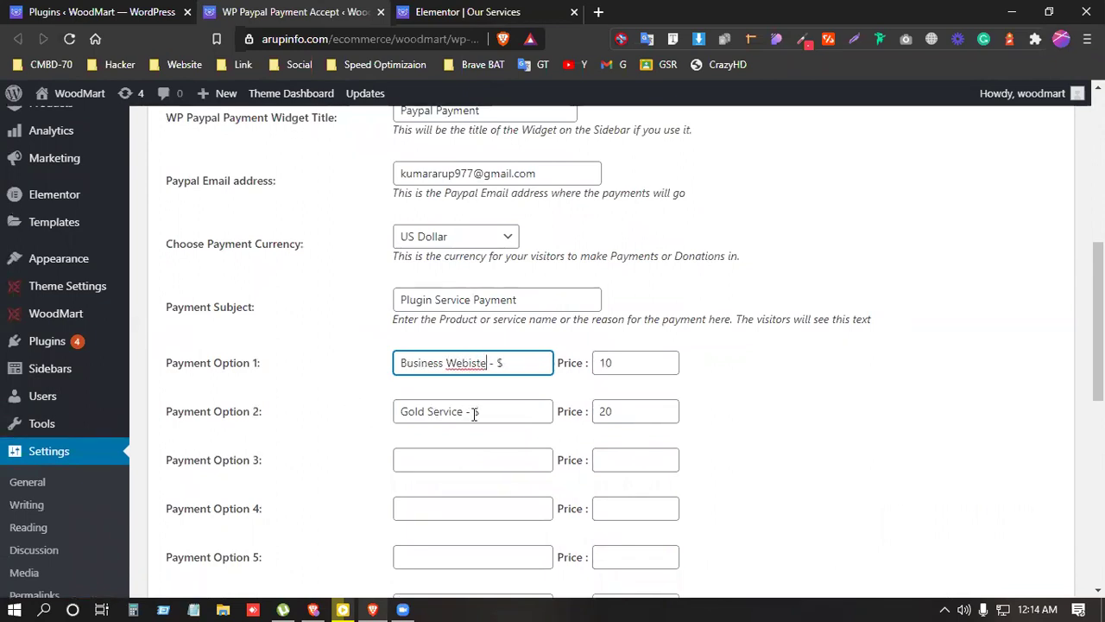
{"action": "right_click", "coordinate": [463, 370]}
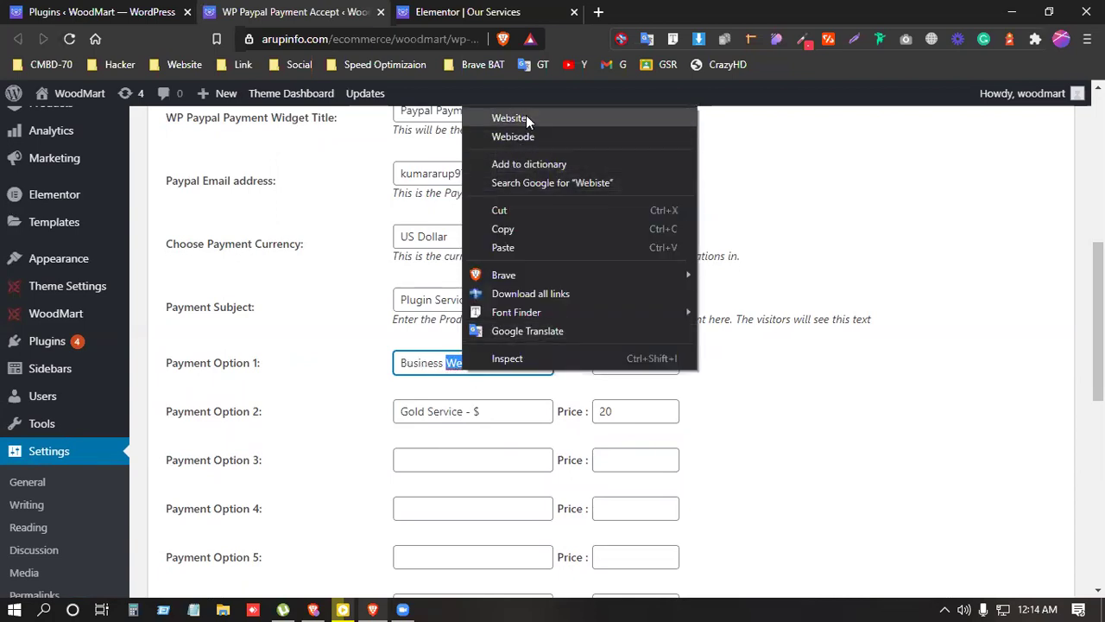
{"action": "left_click", "coordinate": [526, 115]}
{"action": "type", "text": "80"}
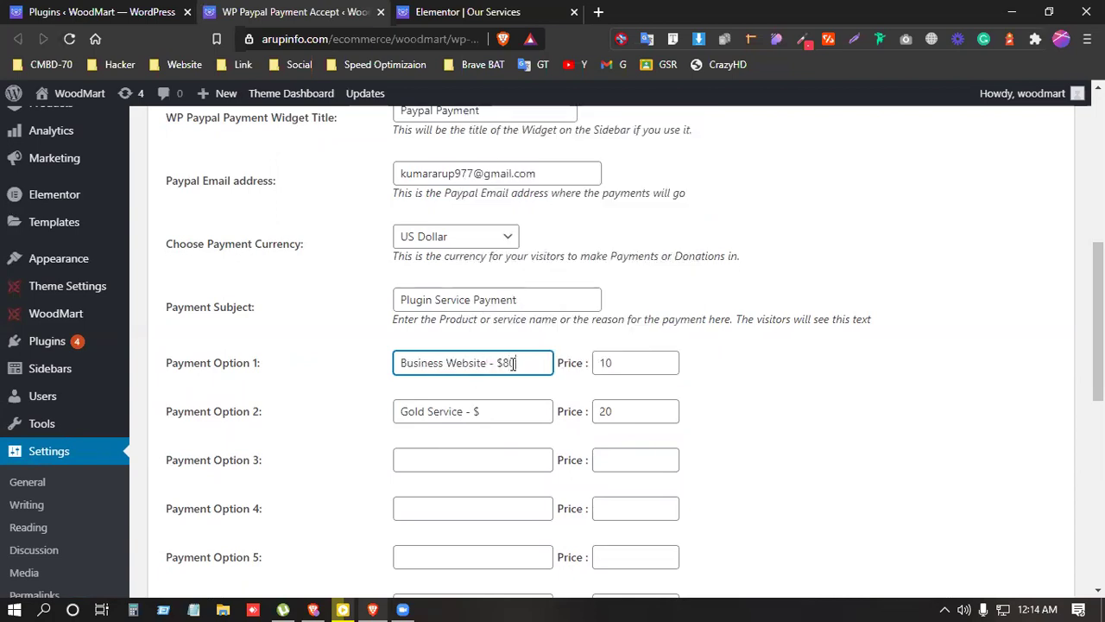
{"action": "left_click_drag", "start_coordinate": [626, 370], "coordinate": [562, 374]}
{"action": "type", "text": "80"}
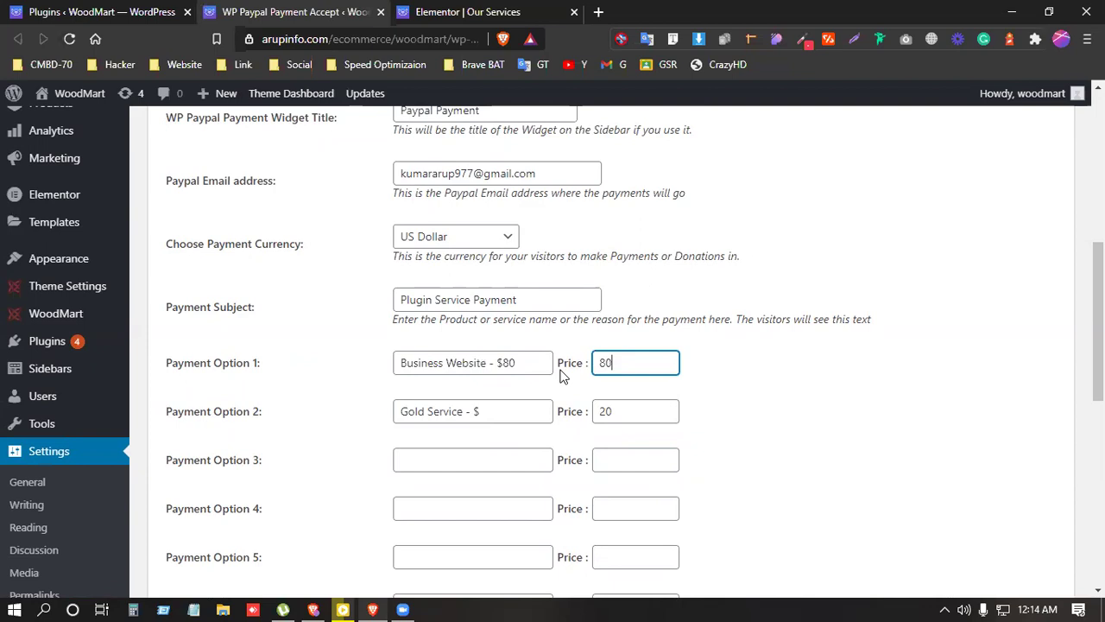
Step: Rename Payment Option 2 to 'Ecommerce Website - $150'
{"action": "left_click", "coordinate": [465, 411]}
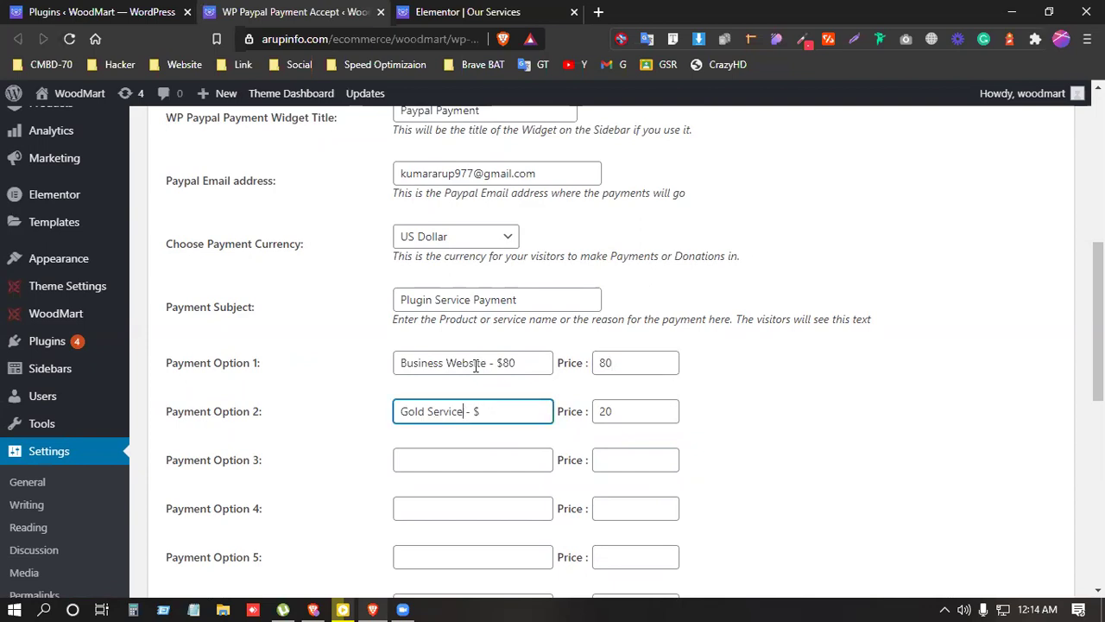
{"action": "left_click_drag", "start_coordinate": [486, 363], "coordinate": [315, 369]}
{"action": "key", "text": "ctrl+c"}
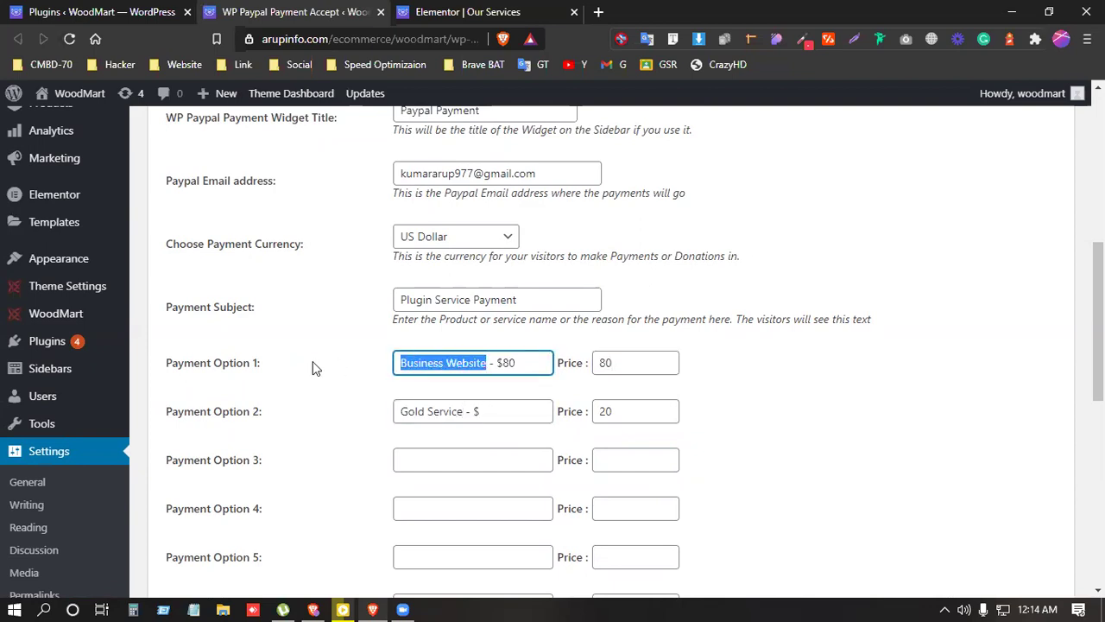
{"action": "left_click", "coordinate": [461, 411]}
{"action": "key", "text": "shift+Home"}
{"action": "key", "text": "ctrl+v"}
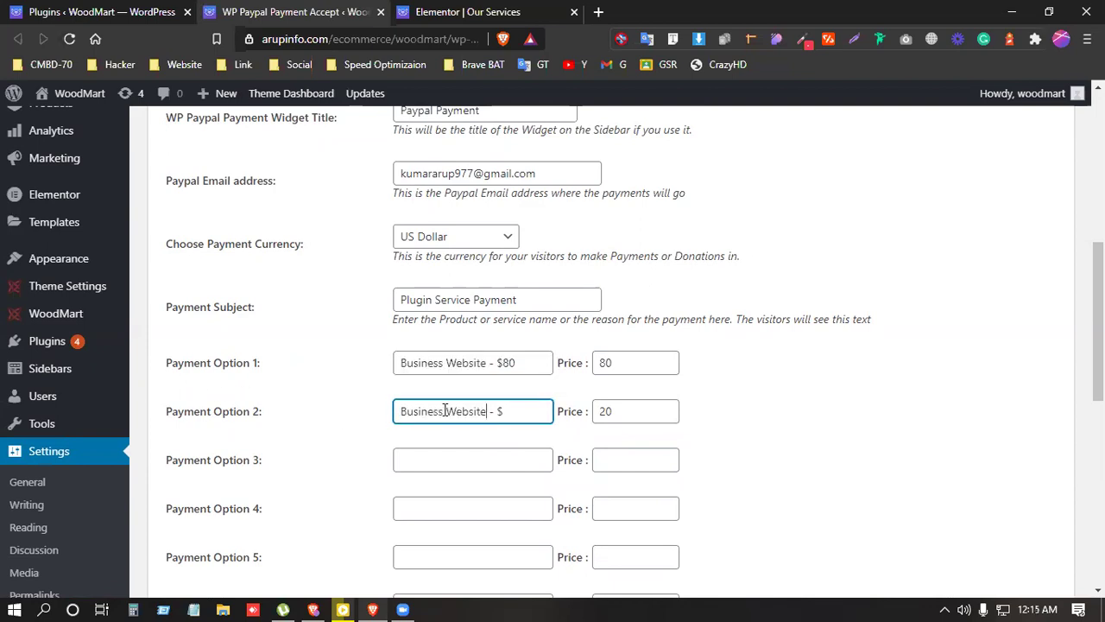
{"action": "left_click_drag", "start_coordinate": [445, 411], "coordinate": [343, 411]}
{"action": "type", "text": "Ecommerce"}
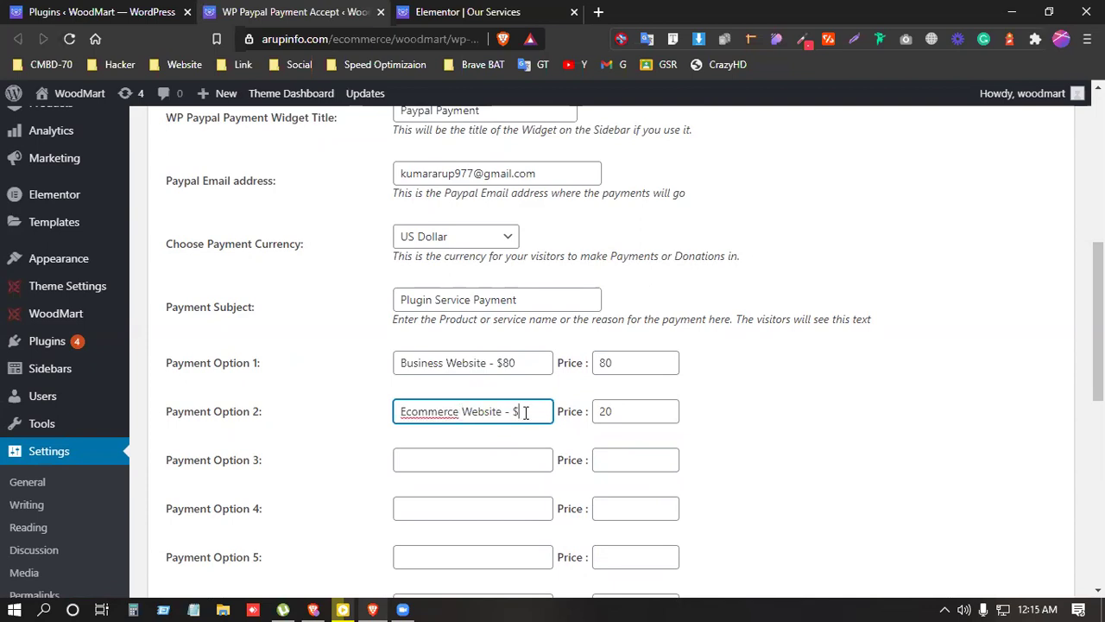
{"action": "type", "text": "1502"}
{"action": "key", "text": "BackSpace"}
{"action": "key", "text": "Tab"}
Step: Enter Option 2's price of 150 and save the updated payment options
{"action": "type", "text": "1"}
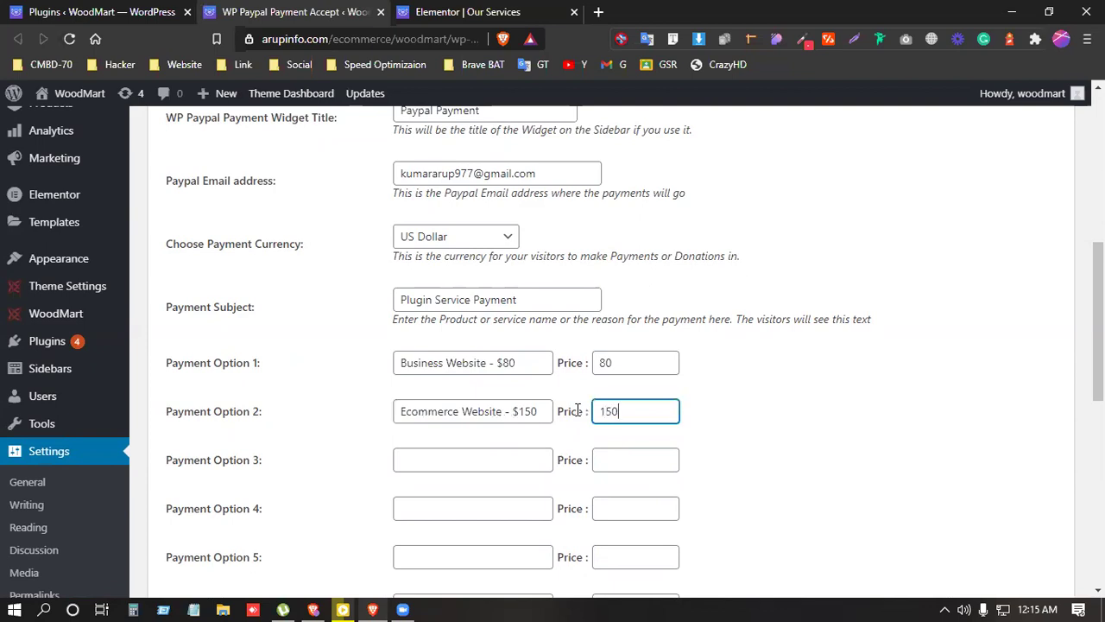
{"action": "left_click", "coordinate": [807, 436]}
{"action": "scroll", "coordinate": [587, 461], "scroll_direction": "down", "scroll_amount": 10}
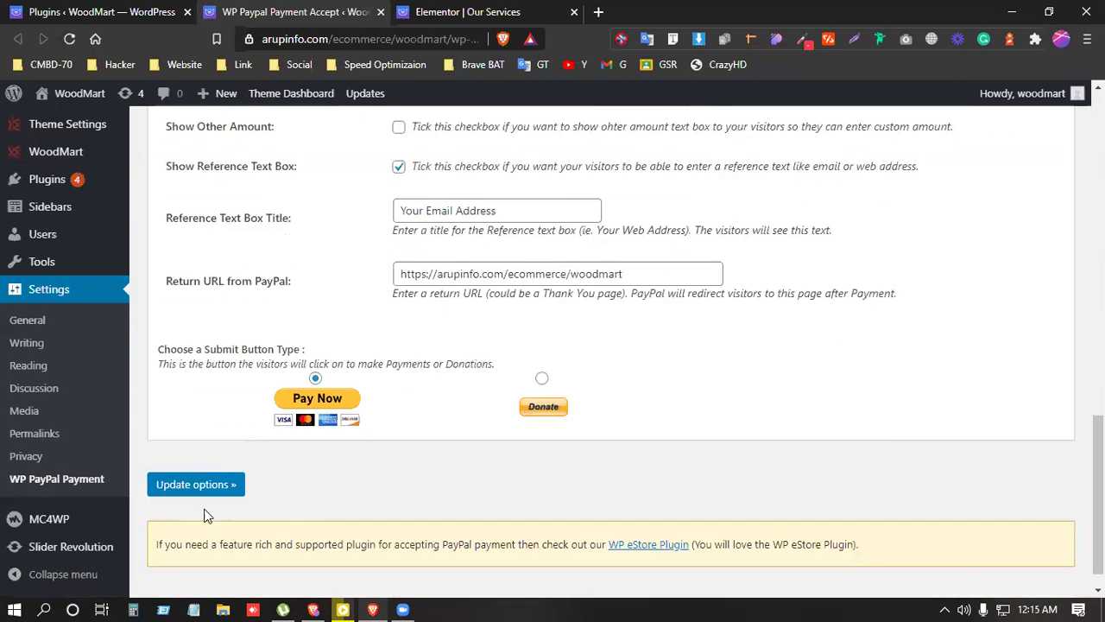
{"action": "left_click", "coordinate": [190, 488]}
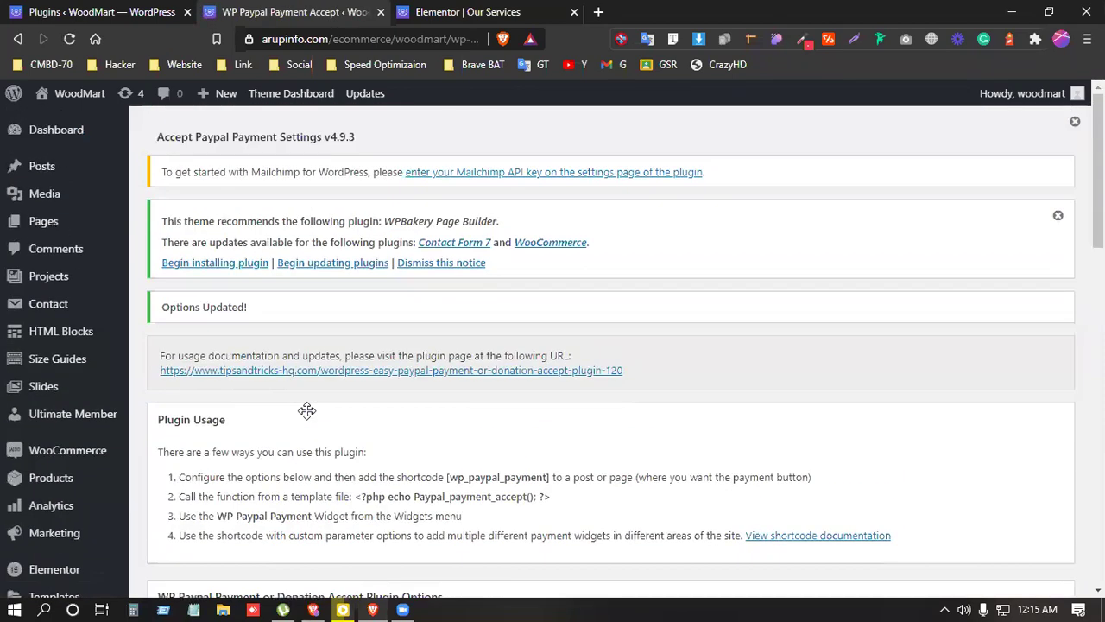
{"action": "scroll", "coordinate": [306, 410], "scroll_direction": "down", "scroll_amount": 14}
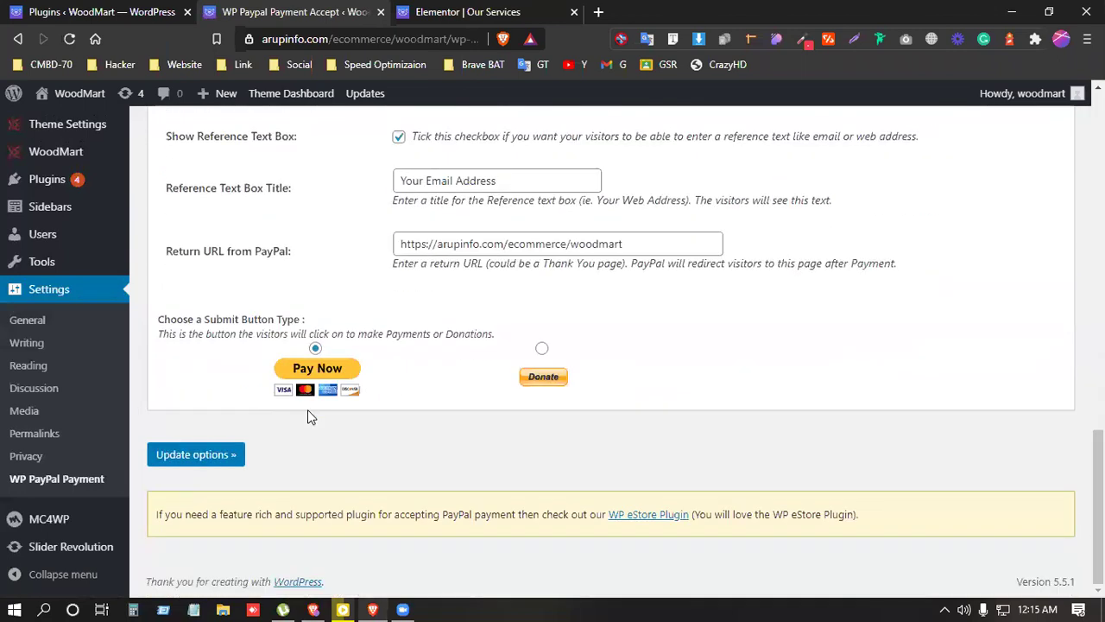
{"action": "left_click", "coordinate": [221, 462]}
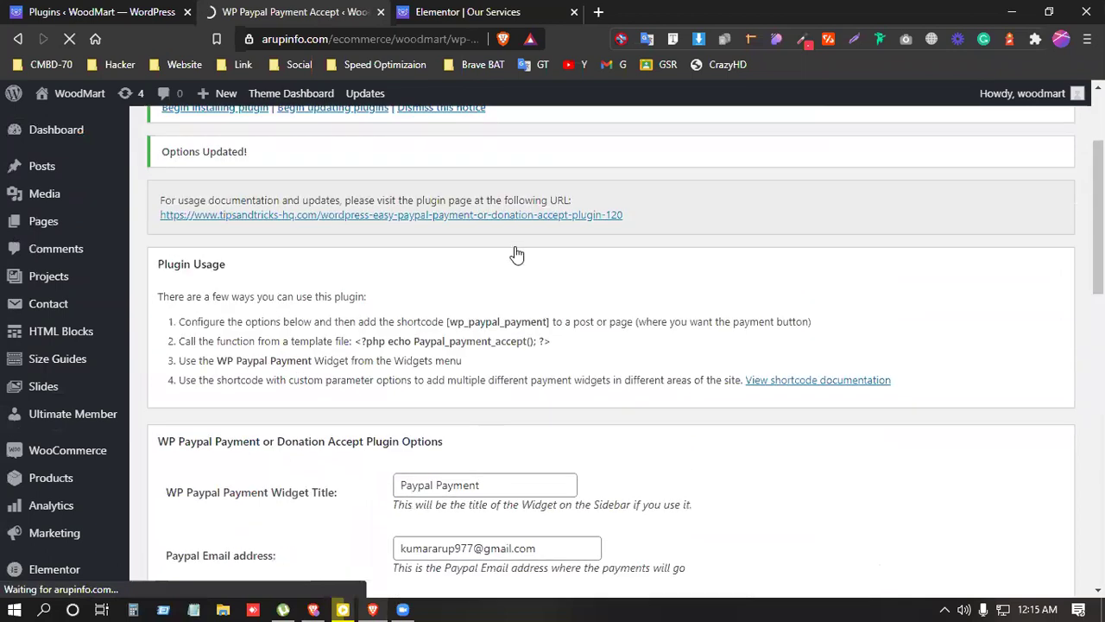
Step: Copy the [wp_paypal_payment] shortcode from the Plugin Usage section
{"action": "scroll", "coordinate": [342, 432], "scroll_direction": "down", "scroll_amount": 1}
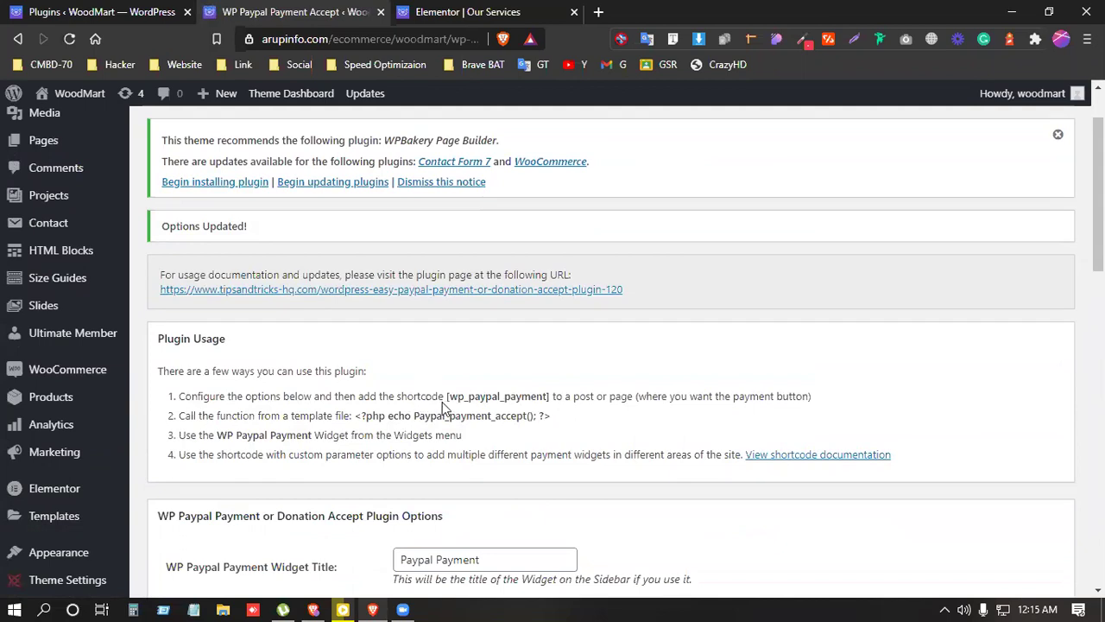
{"action": "left_click_drag", "start_coordinate": [447, 396], "coordinate": [551, 396]}
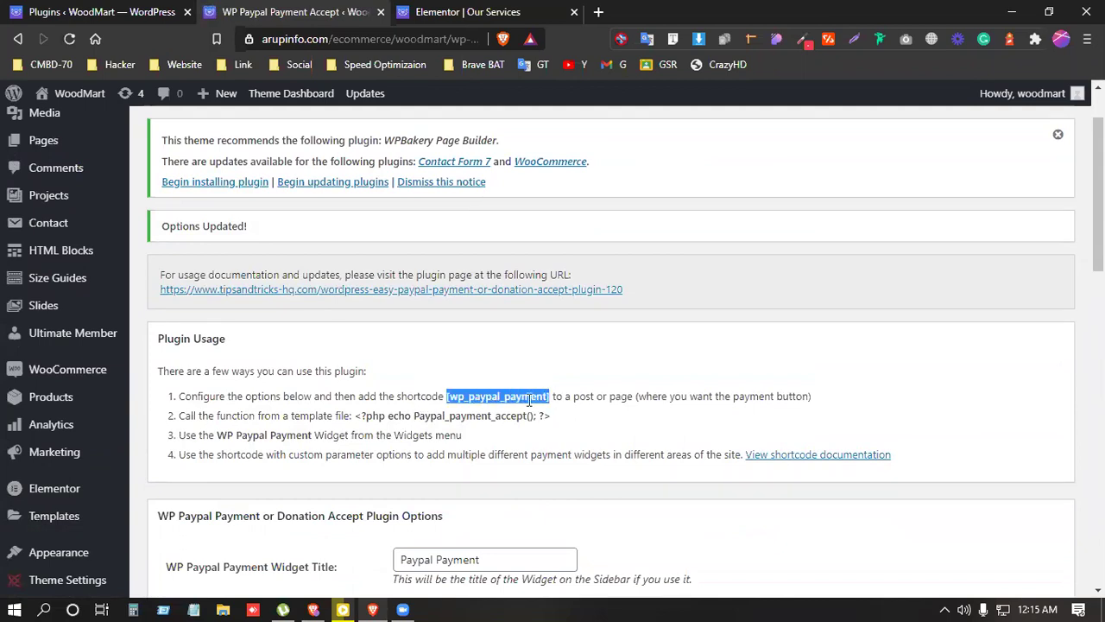
{"action": "right_click", "coordinate": [529, 399]}
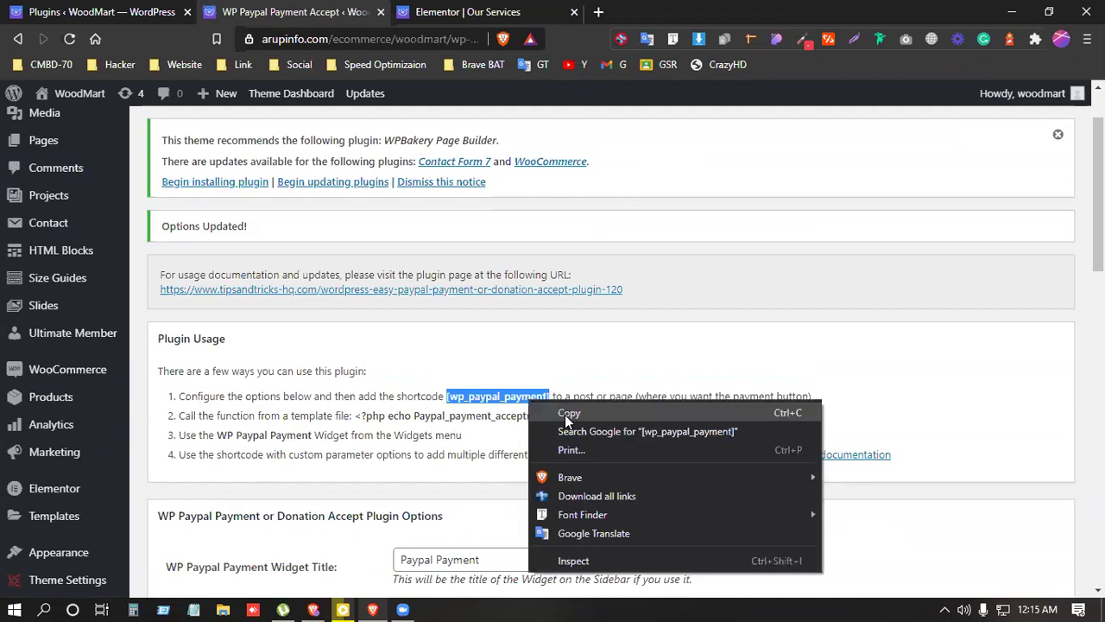
{"action": "left_click", "coordinate": [564, 415]}
{"action": "scroll", "coordinate": [259, 303], "scroll_direction": "up", "scroll_amount": 1}
{"action": "mouse_move", "coordinate": [43, 221]}
{"action": "left_click", "coordinate": [170, 226]}
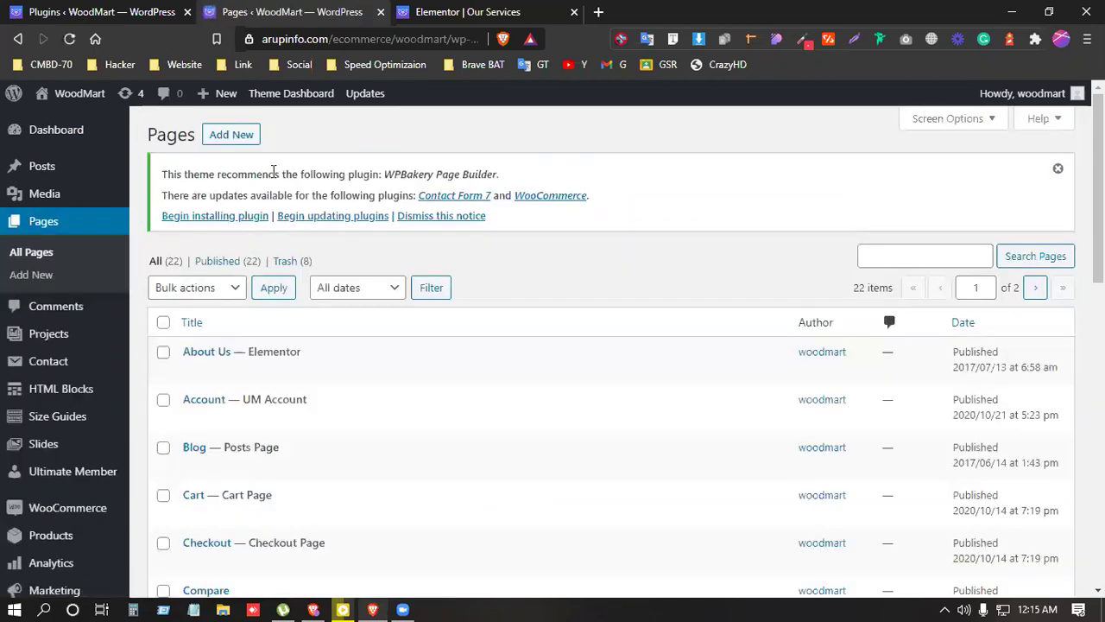
Step: Publish a new page titled 'payment' containing the pasted [wp_paypal_payment] shortcode
{"action": "left_click", "coordinate": [244, 139]}
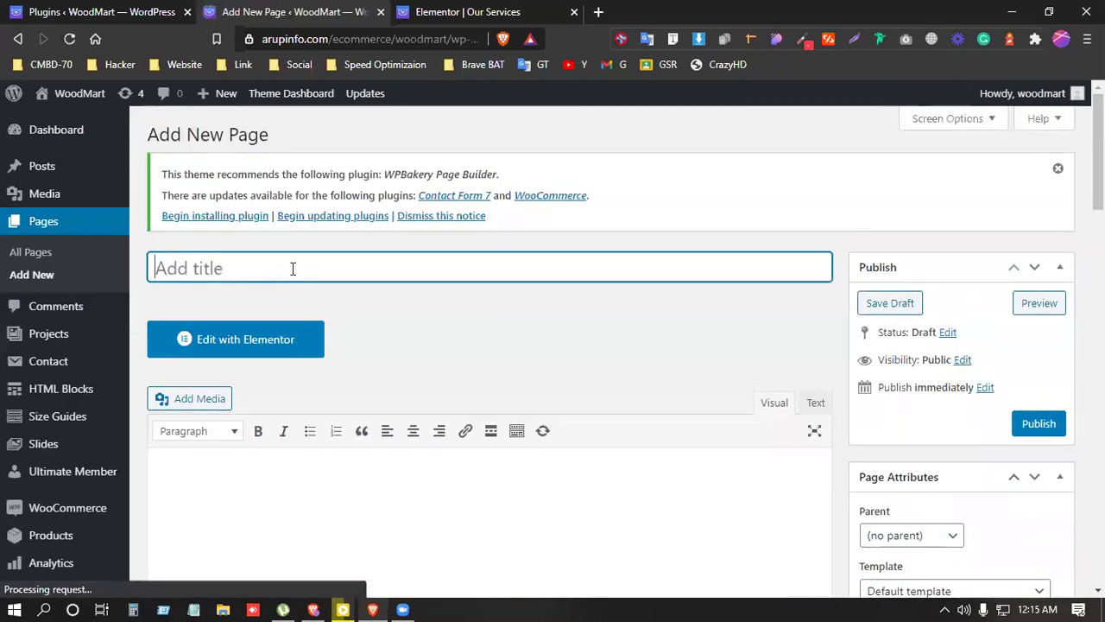
{"action": "type", "text": "Pay"}
{"action": "key", "text": "BackSpace"}
{"action": "key", "text": "BackSpace"}
{"action": "key", "text": "BackSpace"}
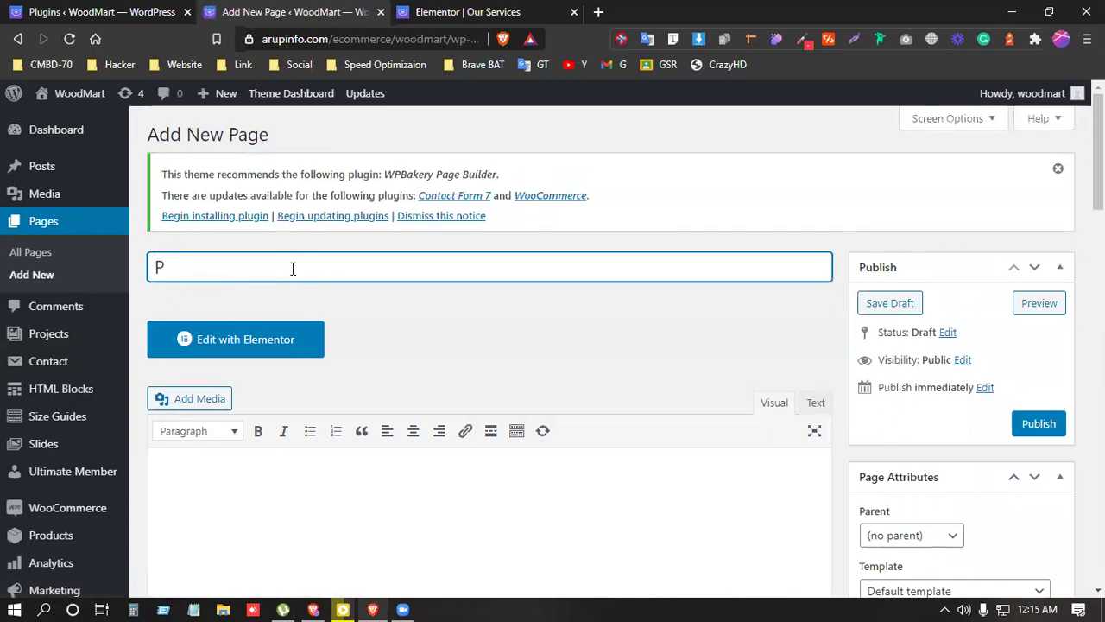
{"action": "type", "text": "payment"}
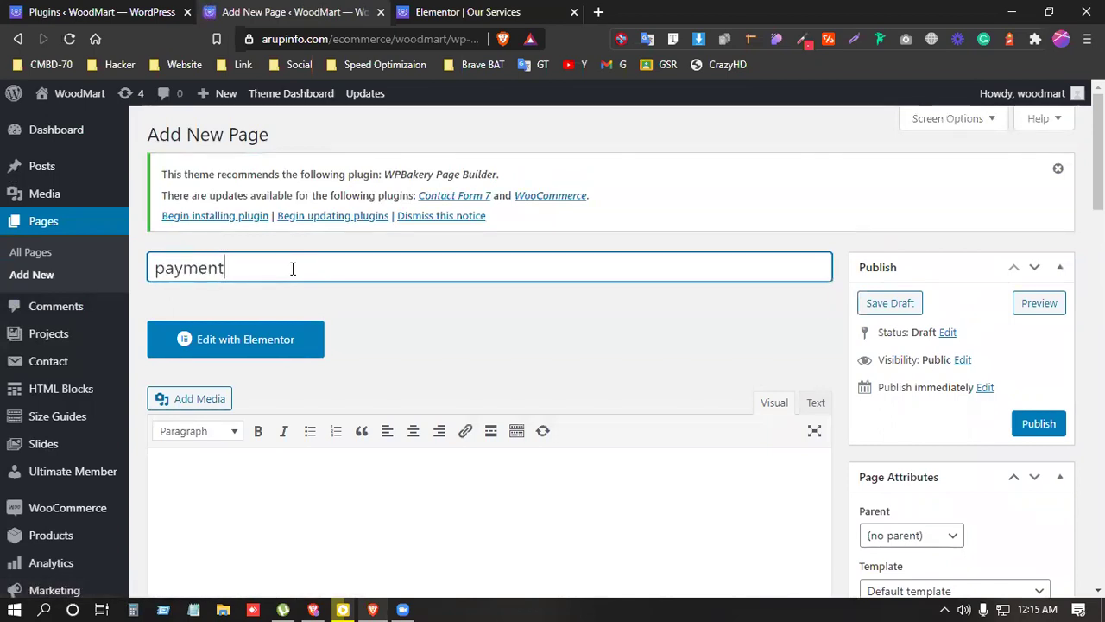
{"action": "left_click", "coordinate": [295, 514]}
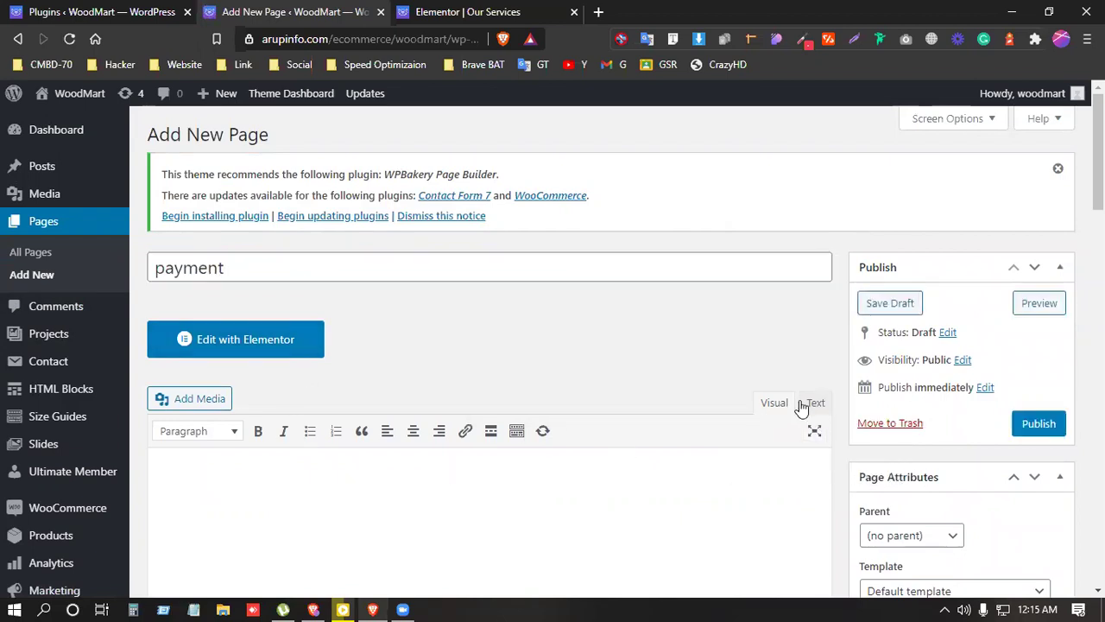
{"action": "key", "text": "ctrl+v"}
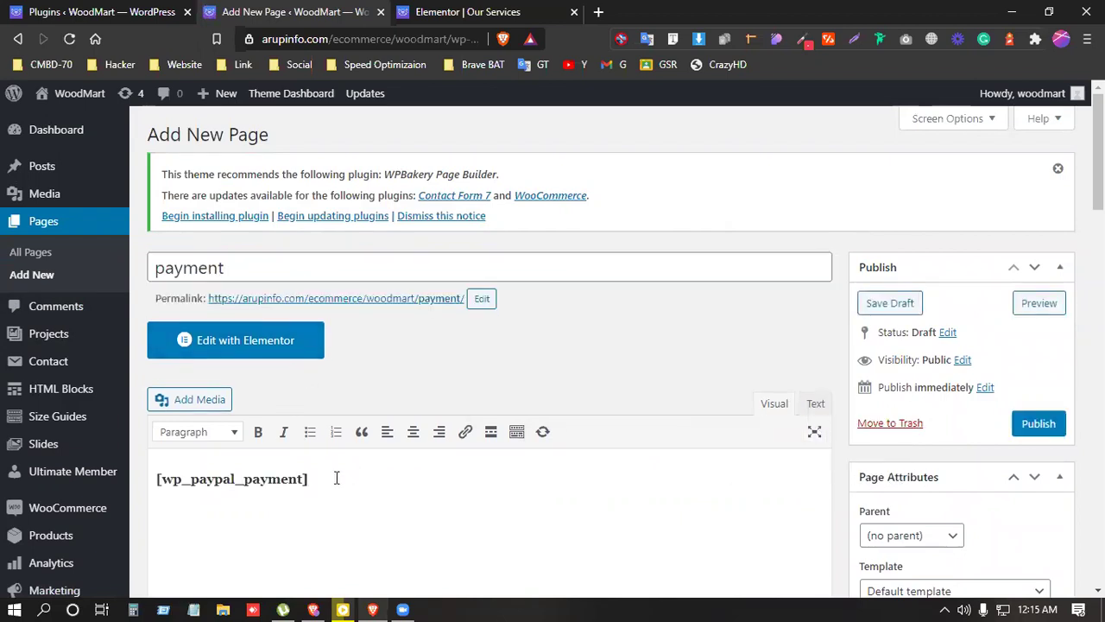
{"action": "left_click", "coordinate": [1039, 423]}
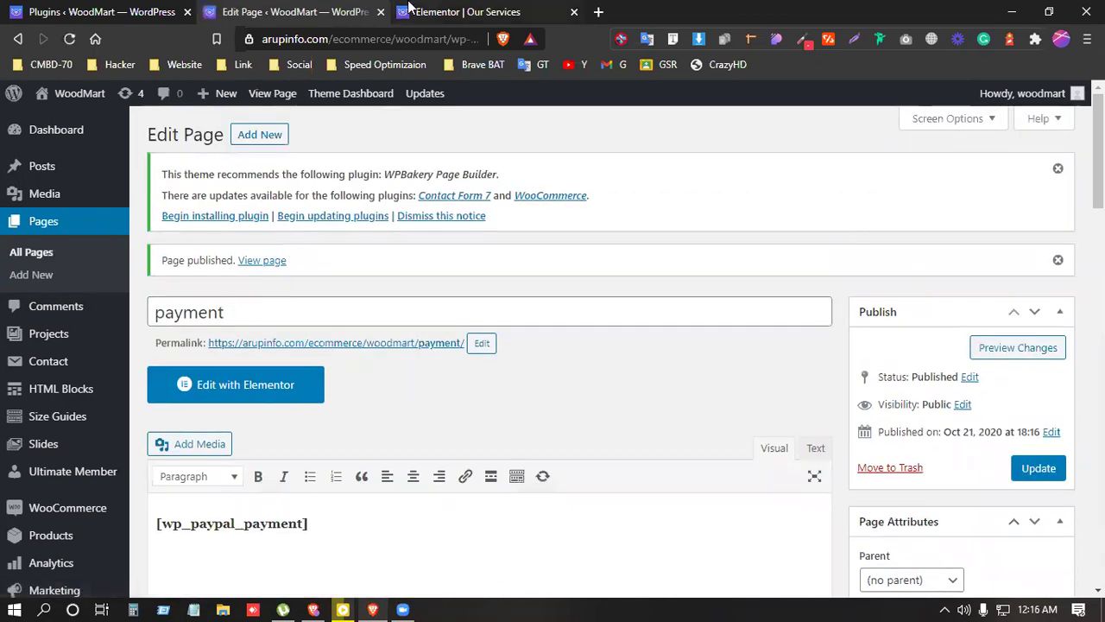
Step: Return to the Installed Plugins tab
{"action": "left_click", "coordinate": [83, 8]}
{"action": "left_click", "coordinate": [294, 11]}
{"action": "left_click", "coordinate": [99, 11]}
{"action": "scroll", "coordinate": [7, 400], "scroll_direction": "down", "scroll_amount": 2}
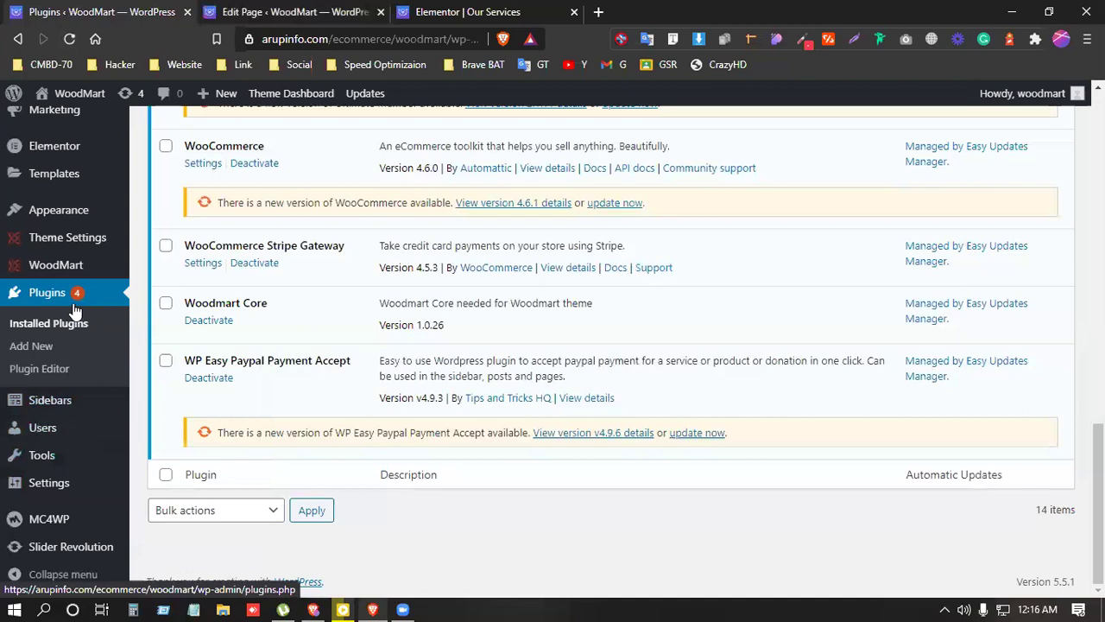
{"action": "scroll", "coordinate": [32, 409], "scroll_direction": "up", "scroll_amount": 1}
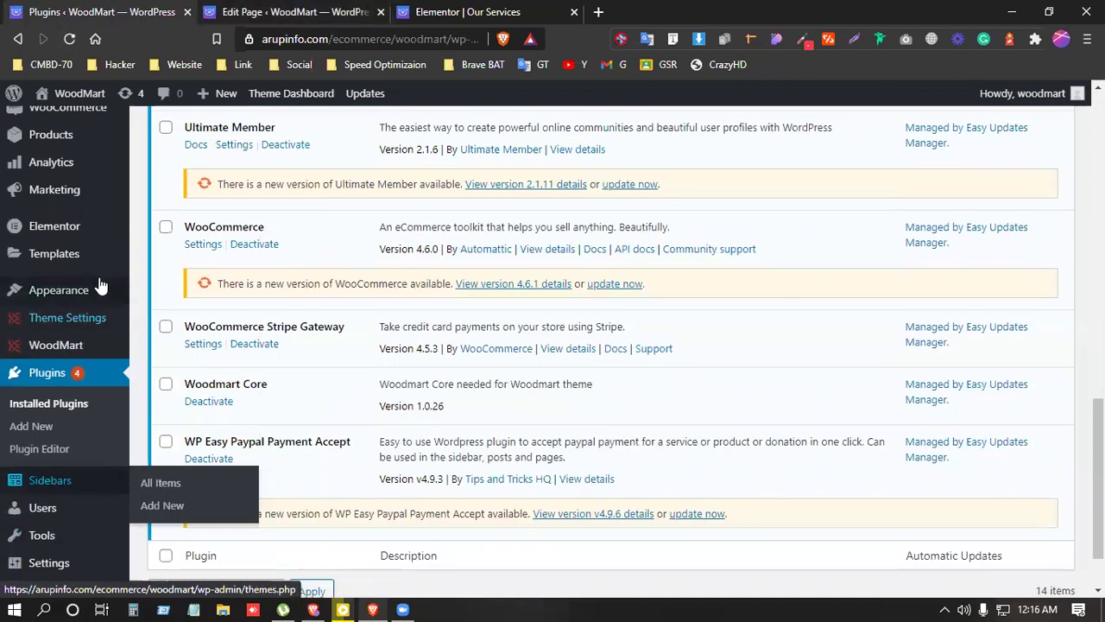
Step: Add the Our Services page to the end of the Main navigation menu and save it
{"action": "mouse_move", "coordinate": [95, 298]}
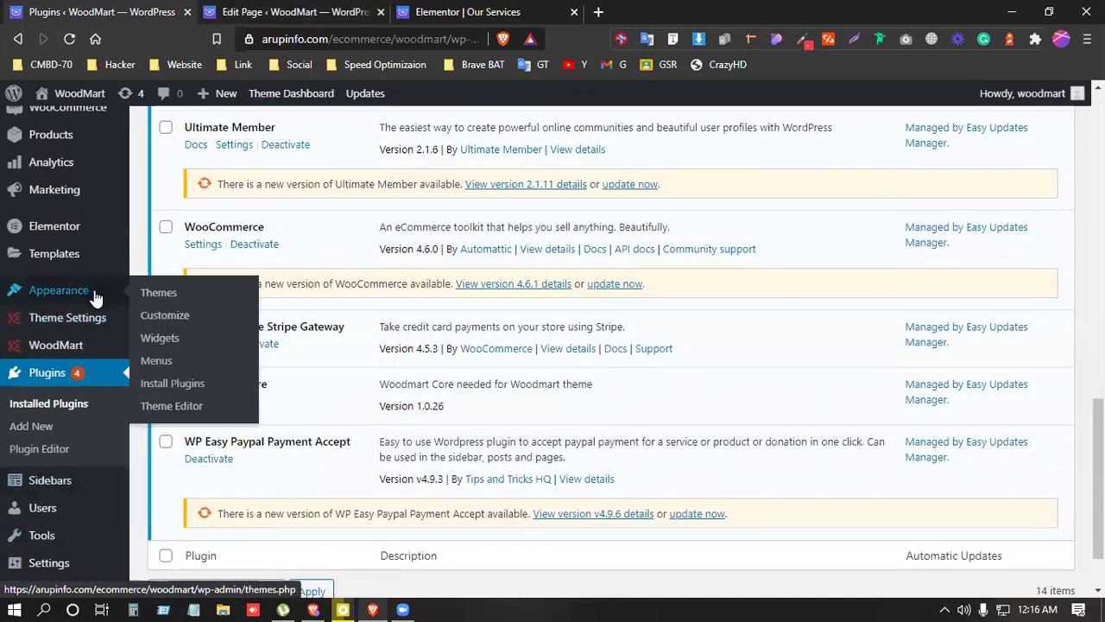
{"action": "left_click", "coordinate": [156, 361]}
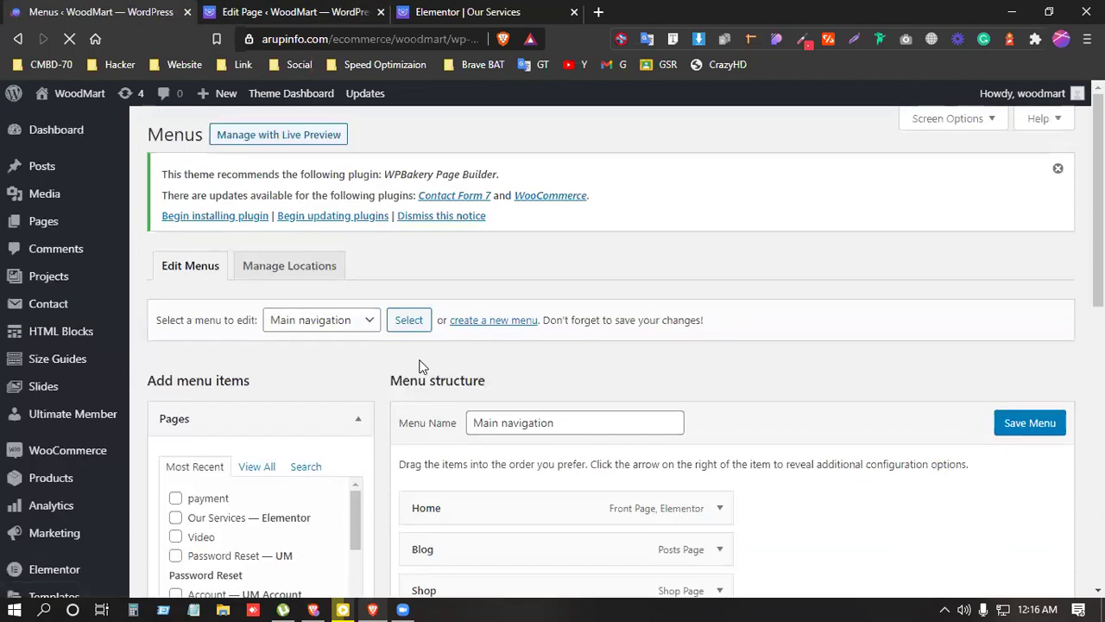
{"action": "scroll", "coordinate": [420, 366], "scroll_direction": "down", "scroll_amount": 4}
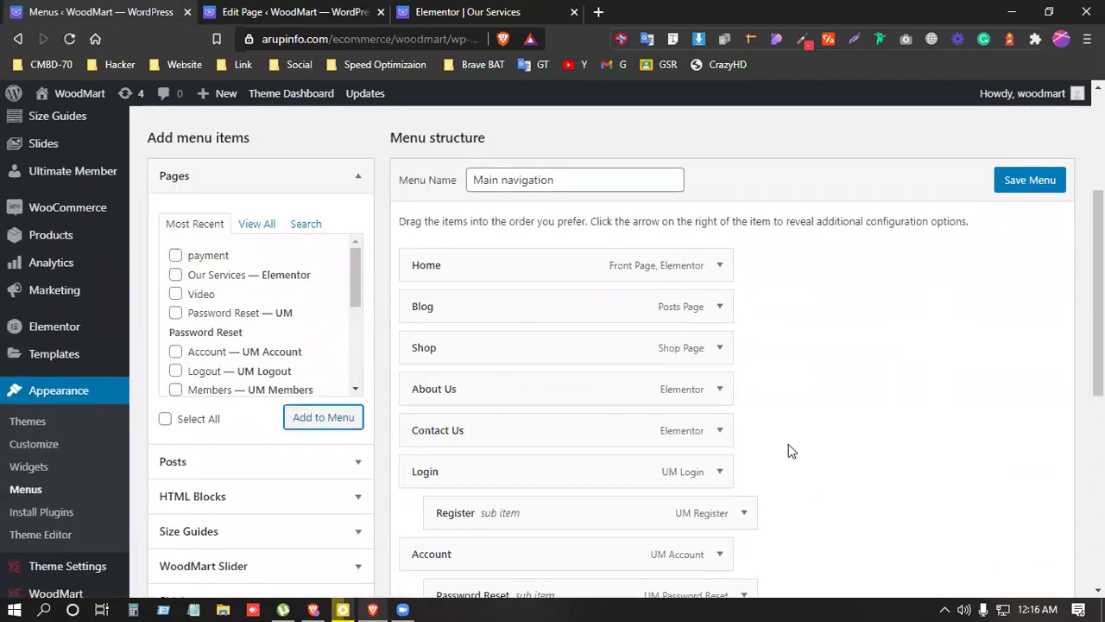
{"action": "scroll", "coordinate": [789, 444], "scroll_direction": "down", "scroll_amount": 3}
{"action": "scroll", "coordinate": [785, 444], "scroll_direction": "down", "scroll_amount": 3}
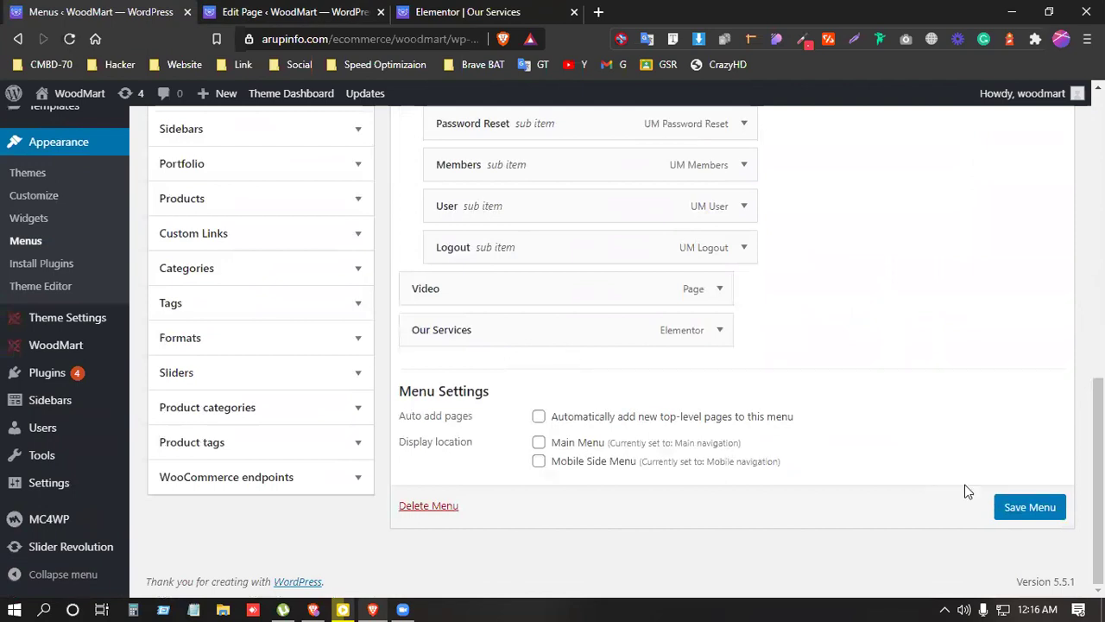
{"action": "left_click", "coordinate": [1017, 511]}
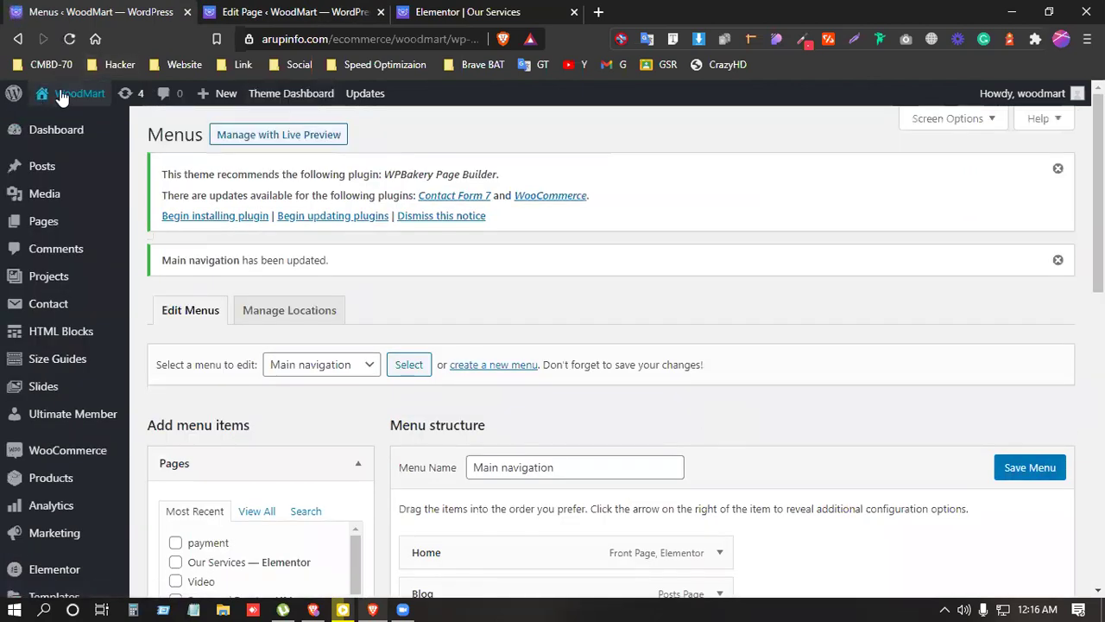
Step: Open the live site in a new tab placed in second position
{"action": "mouse_move", "coordinate": [69, 93]}
{"action": "right_click", "coordinate": [86, 122]}
{"action": "left_click", "coordinate": [126, 129]}
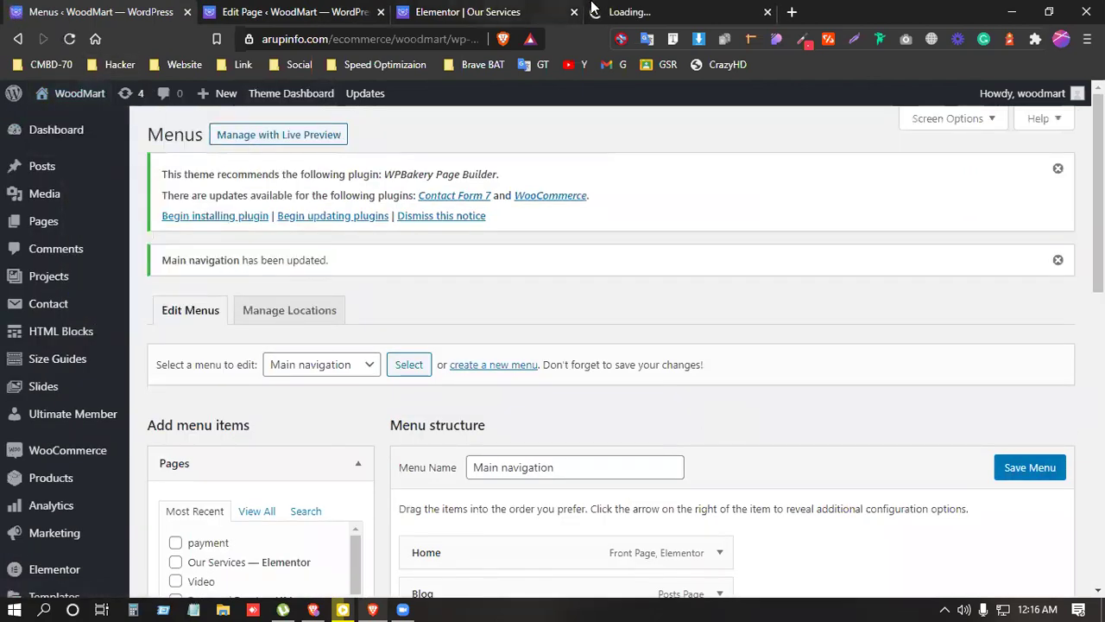
{"action": "left_click_drag", "start_coordinate": [612, 10], "coordinate": [520, 7]}
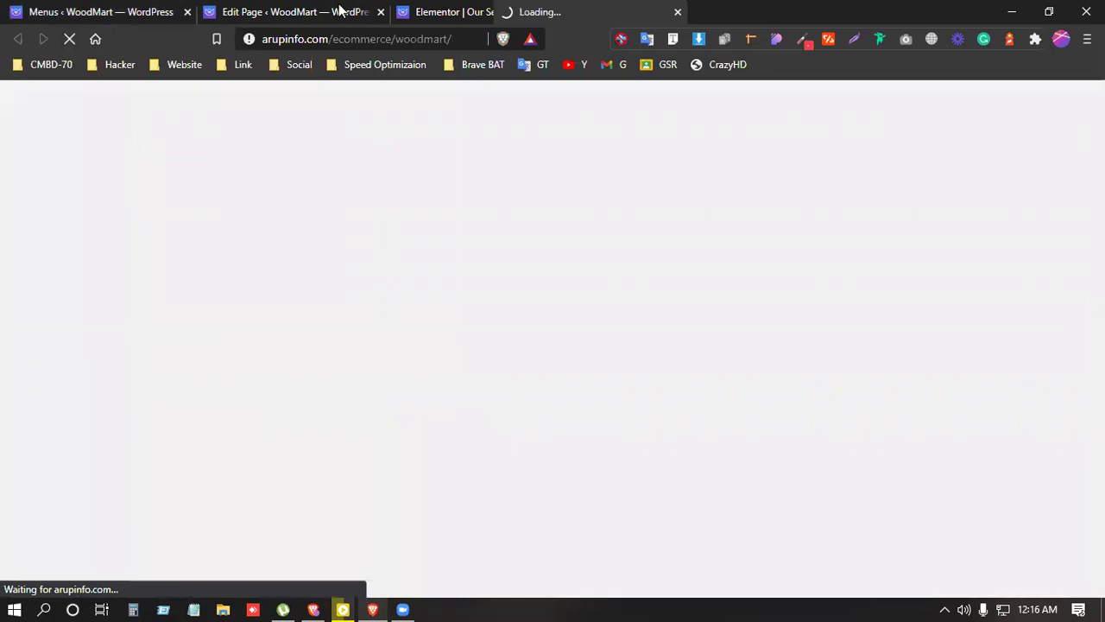
{"action": "left_click_drag", "start_coordinate": [341, 10], "coordinate": [339, 9]}
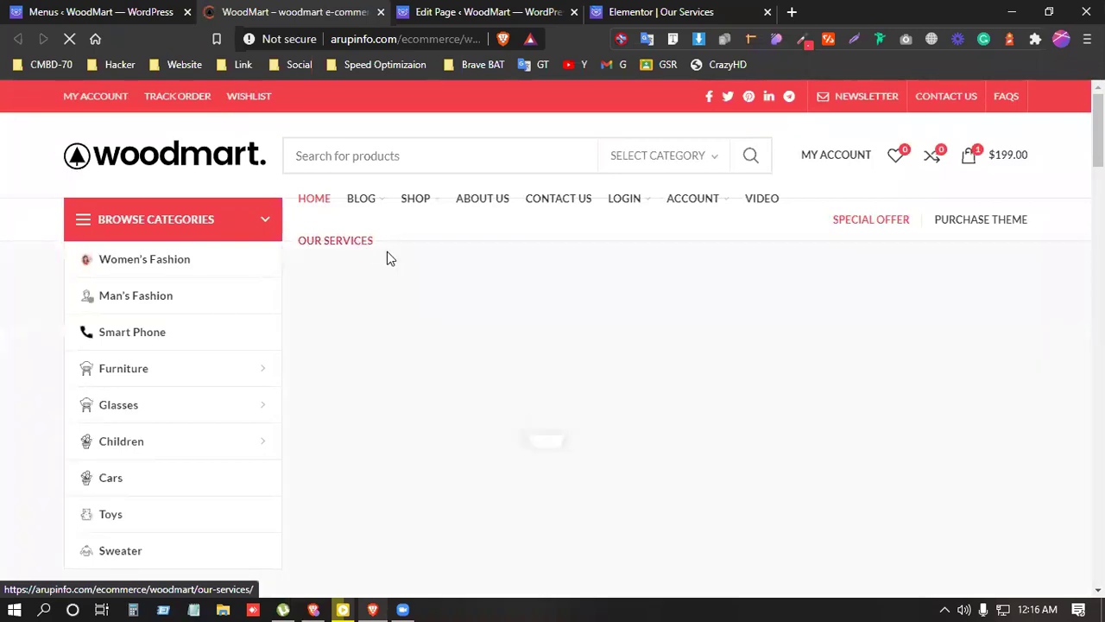
Step: Open Our Services from the menu in a new tab and follow the $80 table's Buy Now
{"action": "right_click", "coordinate": [356, 244]}
{"action": "left_click", "coordinate": [398, 255]}
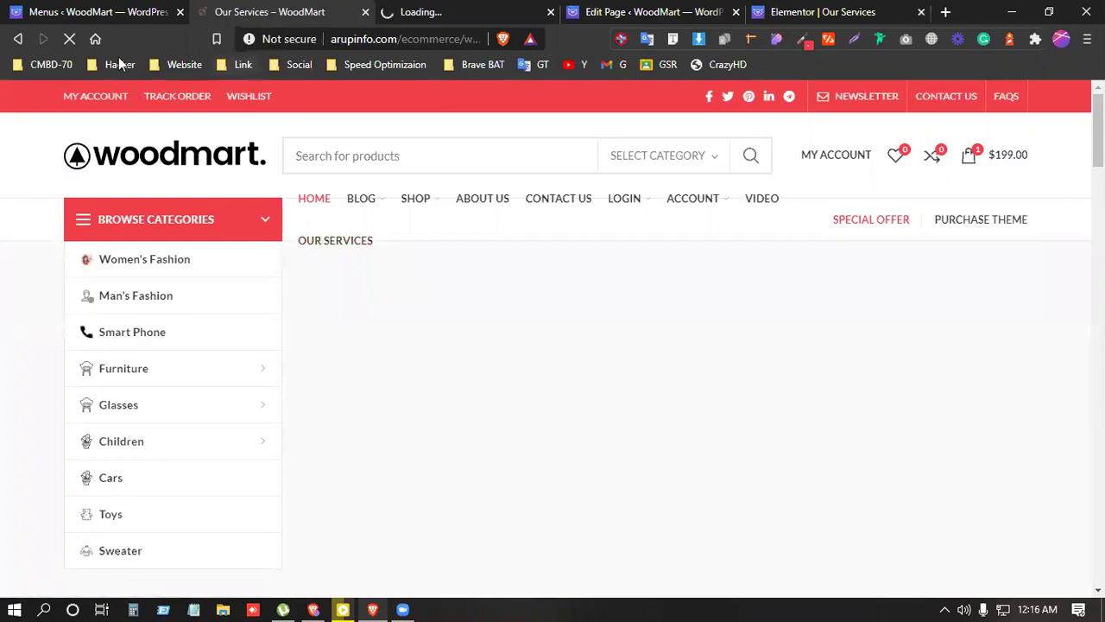
{"action": "left_click", "coordinate": [490, 7]}
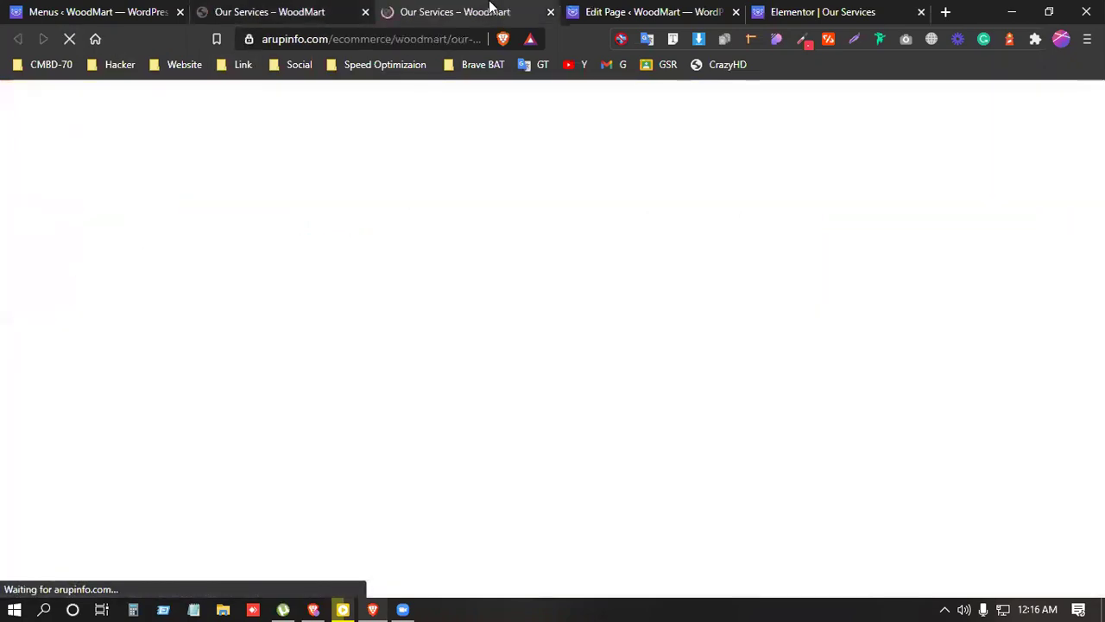
{"action": "scroll", "coordinate": [527, 353], "scroll_direction": "down", "scroll_amount": 4}
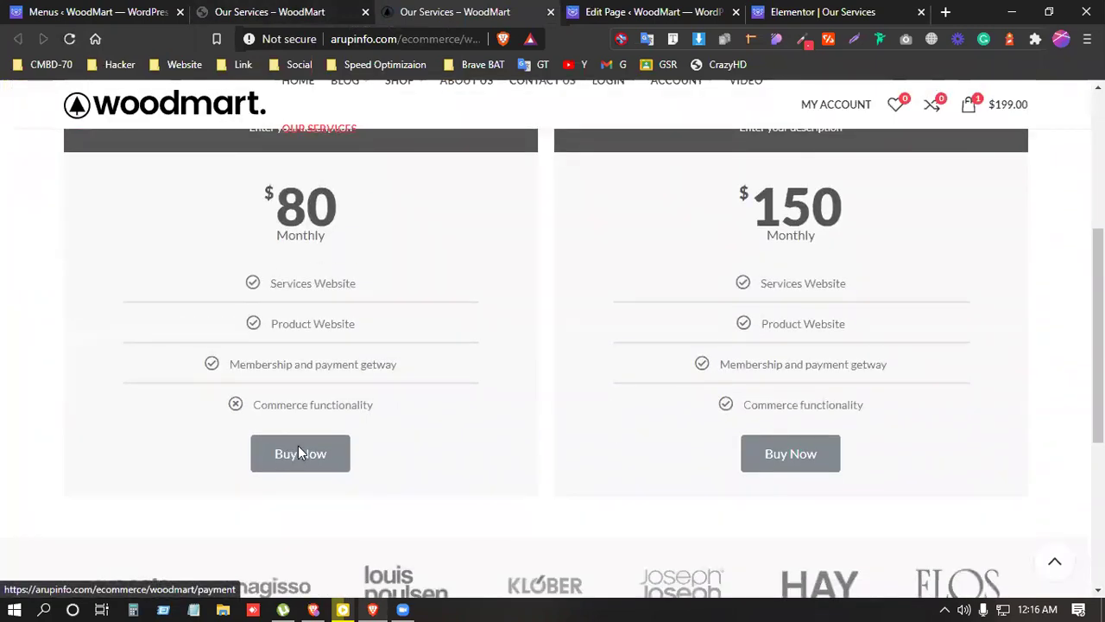
{"action": "left_click", "coordinate": [299, 453]}
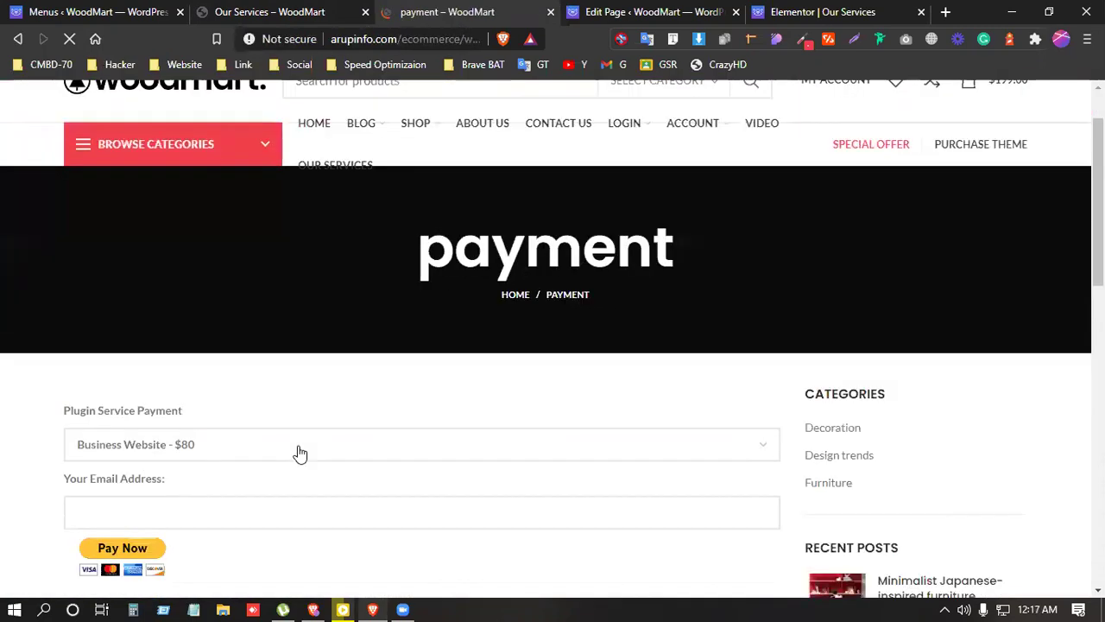
Step: Choose 'Ecommerce Website - $150', enter the payer's email, and submit to PayPal
{"action": "scroll", "coordinate": [298, 452], "scroll_direction": "down", "scroll_amount": 2}
{"action": "left_click", "coordinate": [167, 275]}
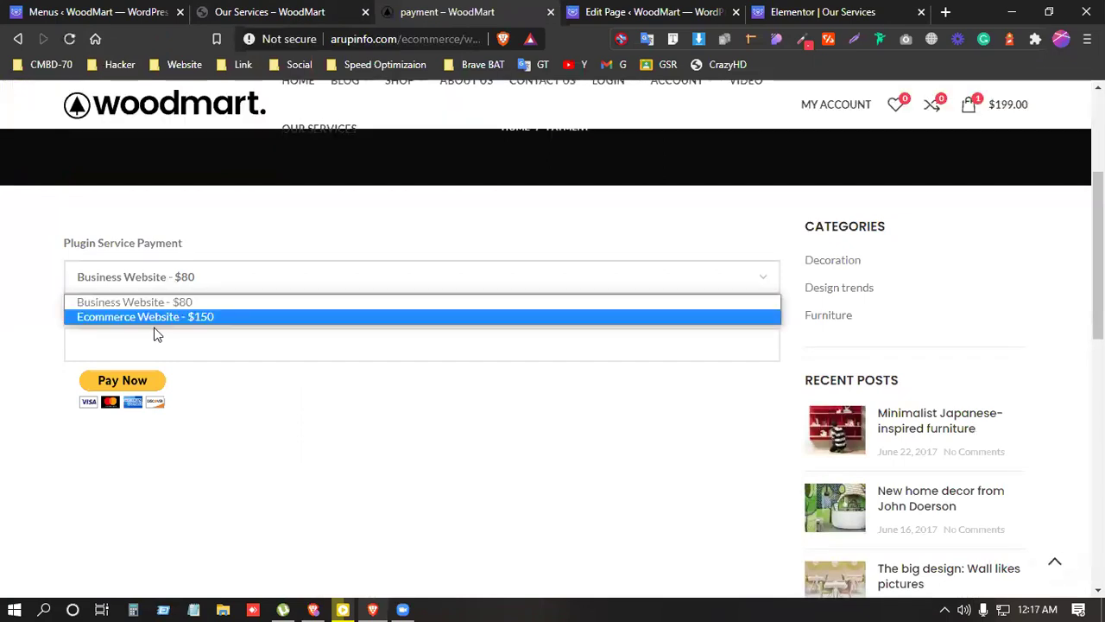
{"action": "left_click", "coordinate": [156, 316]}
{"action": "left_click", "coordinate": [146, 339]}
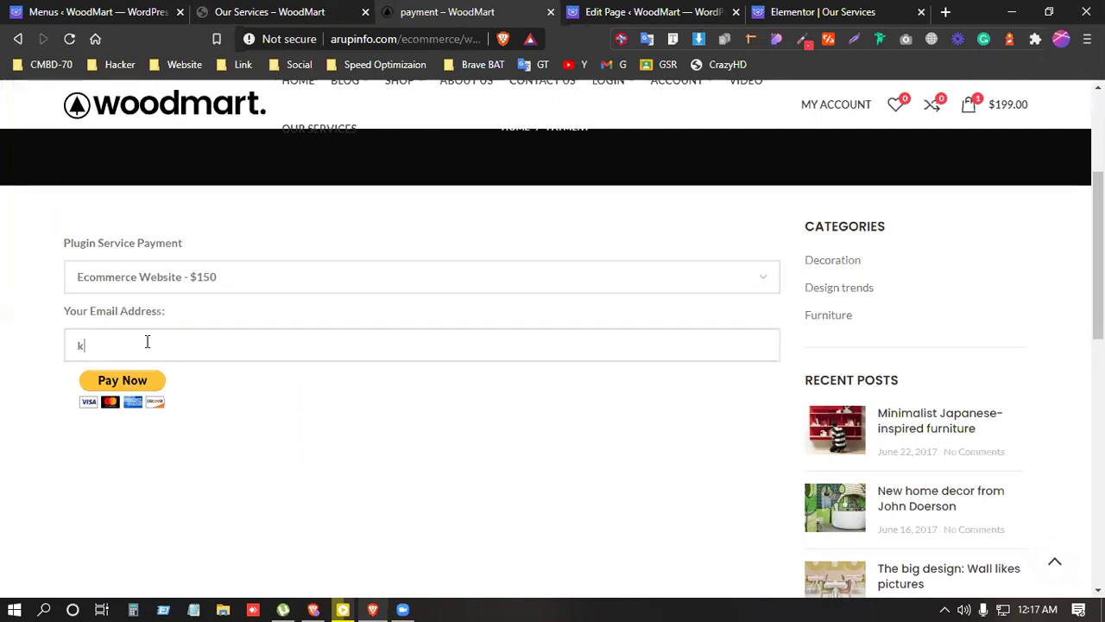
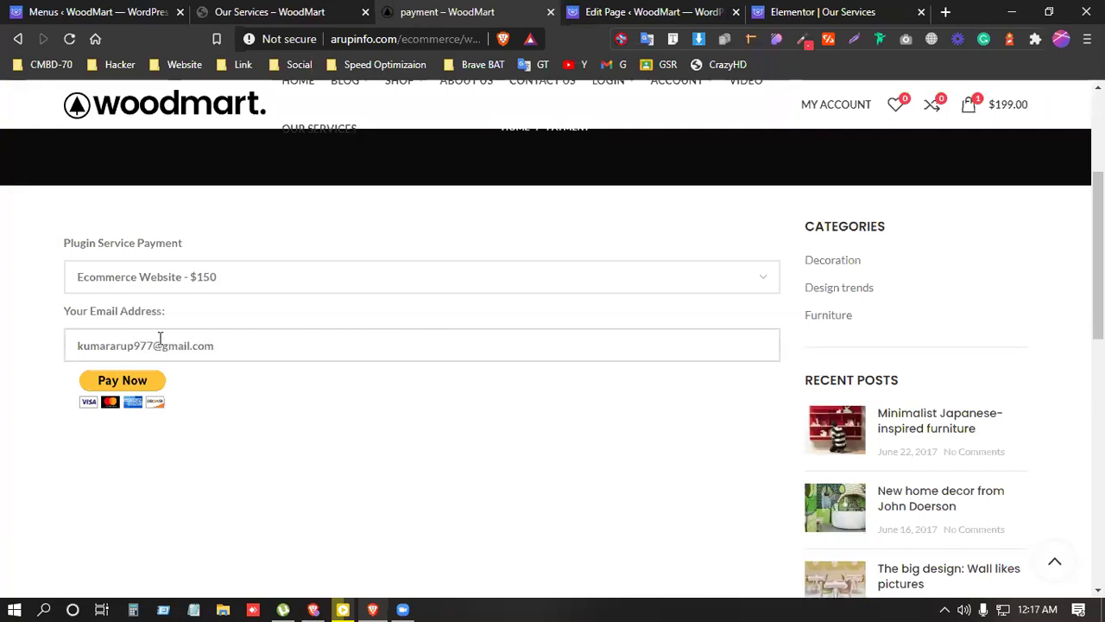
{"action": "left_click", "coordinate": [113, 387]}
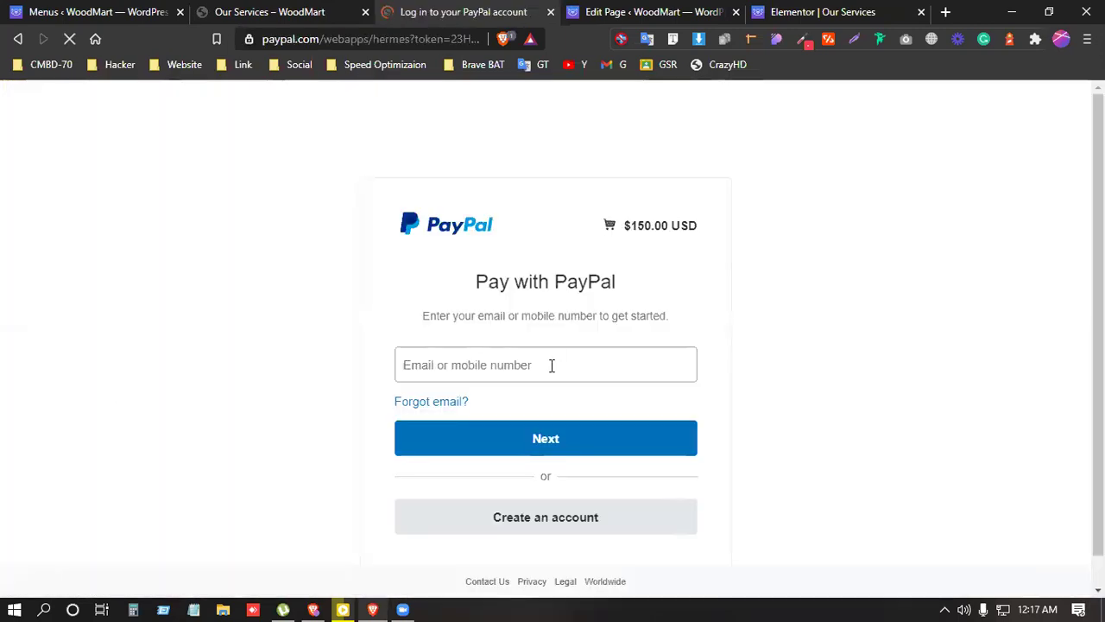
Step: Verify the $150.00 PayPal checkout total, then close the PayPal tab
{"action": "double_click", "coordinate": [648, 226]}
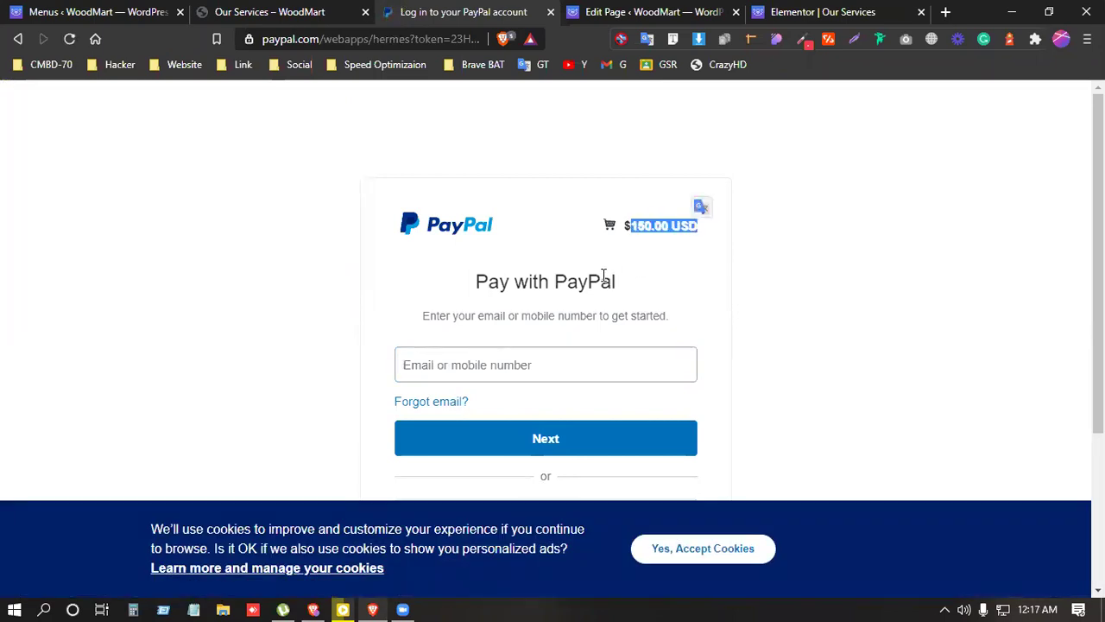
{"action": "left_click", "coordinate": [607, 365]}
{"action": "left_click", "coordinate": [274, 364]}
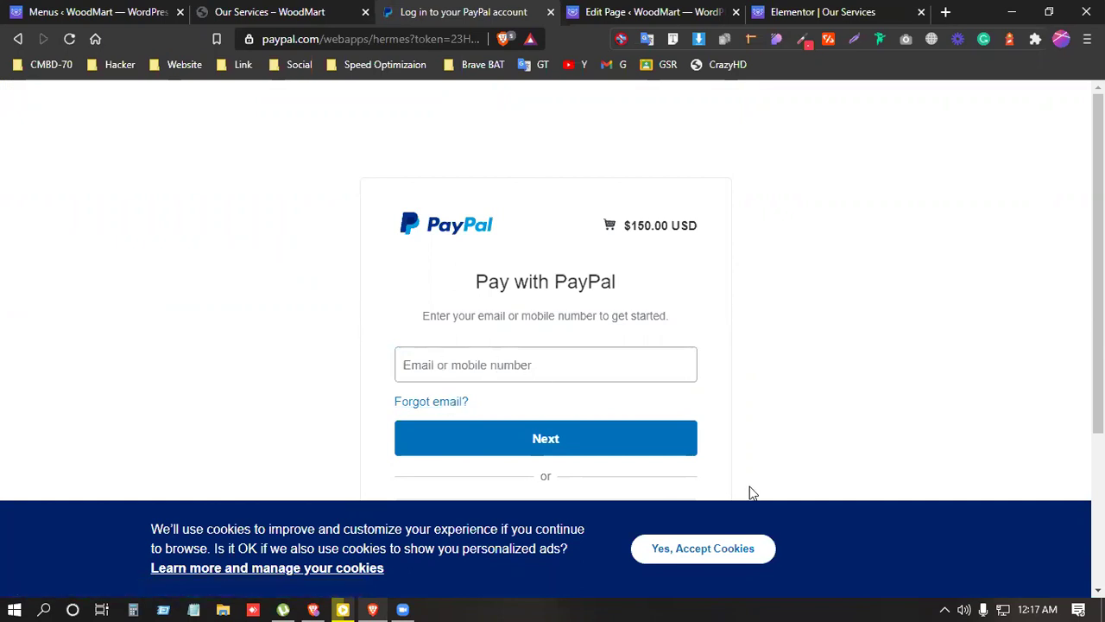
{"action": "left_click", "coordinate": [551, 12]}
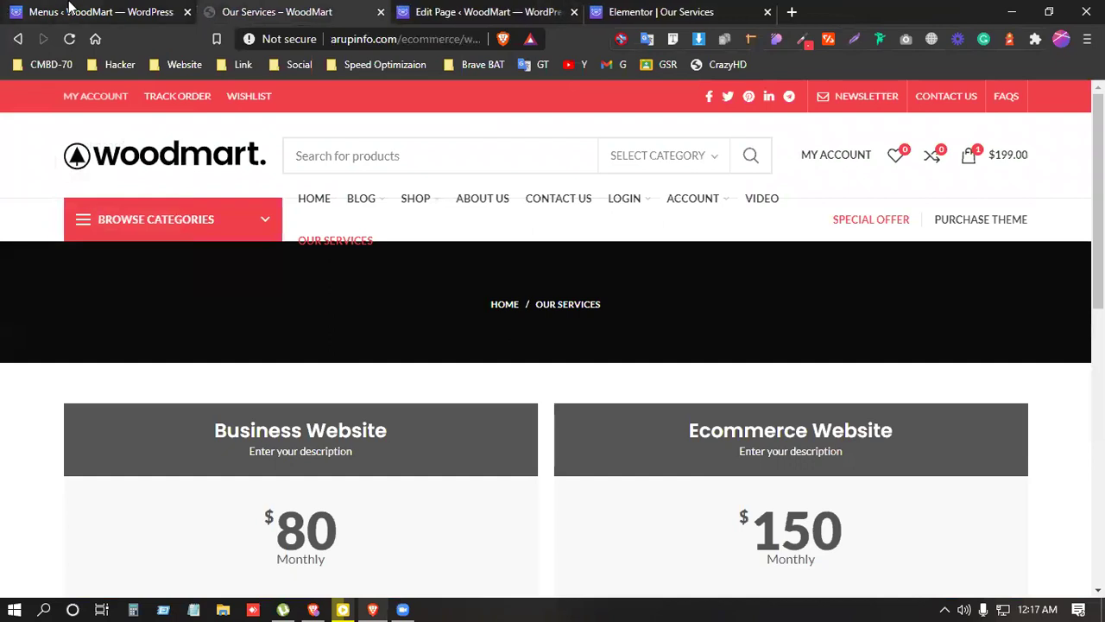
Step: Go to Plugins > Add New, leaving the unsaved Menus page
{"action": "left_click", "coordinate": [69, 7]}
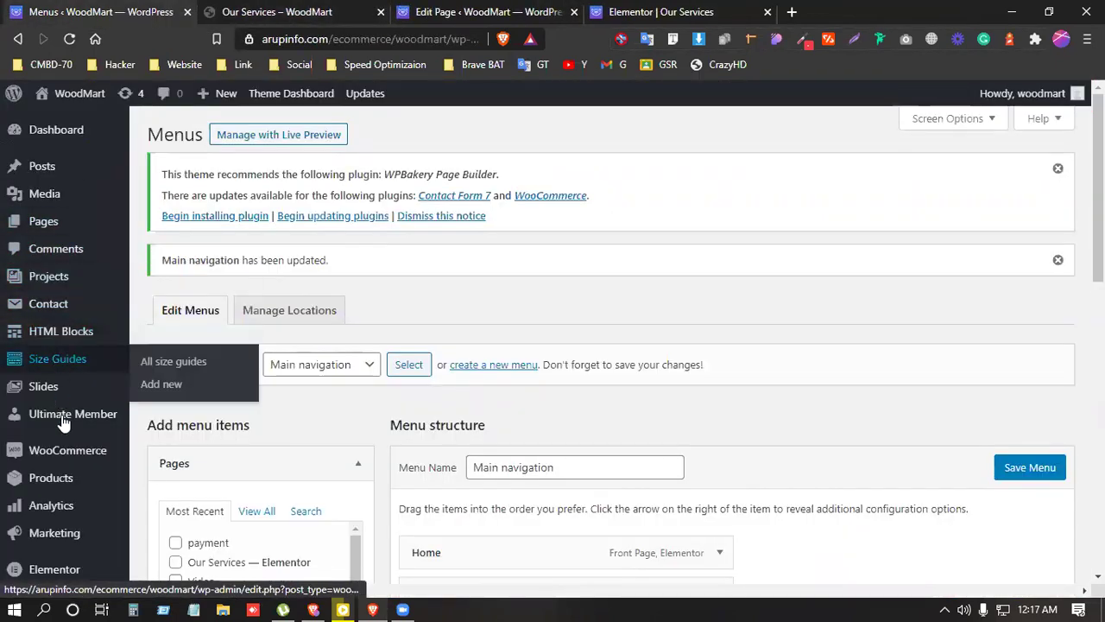
{"action": "scroll", "coordinate": [61, 423], "scroll_direction": "down", "scroll_amount": 1}
{"action": "scroll", "coordinate": [69, 415], "scroll_direction": "down", "scroll_amount": 2}
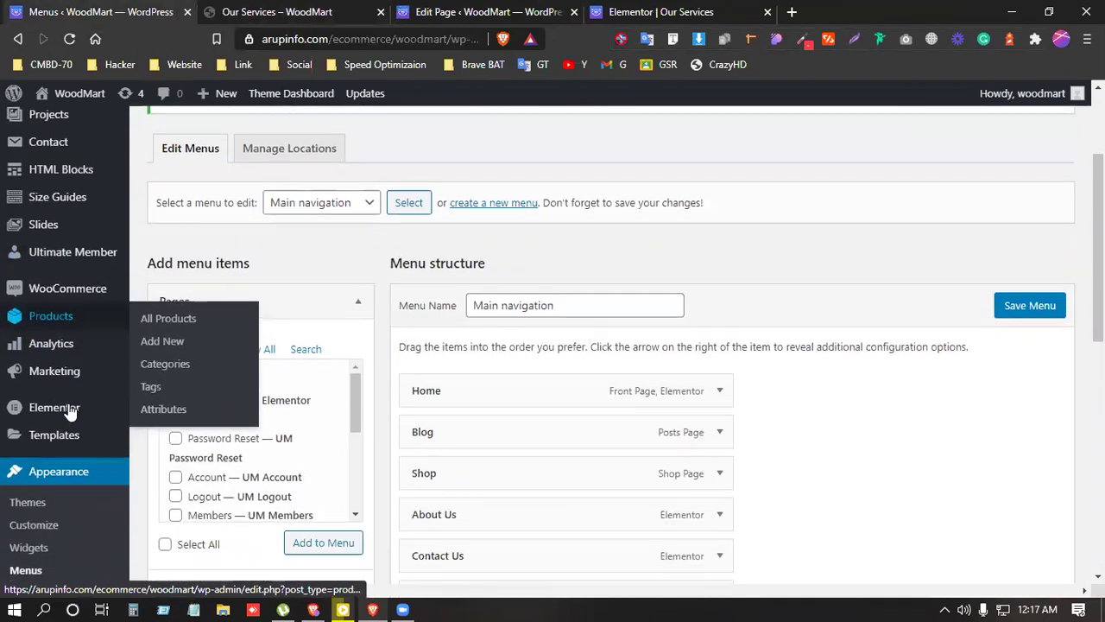
{"action": "scroll", "coordinate": [69, 413], "scroll_direction": "down", "scroll_amount": 3}
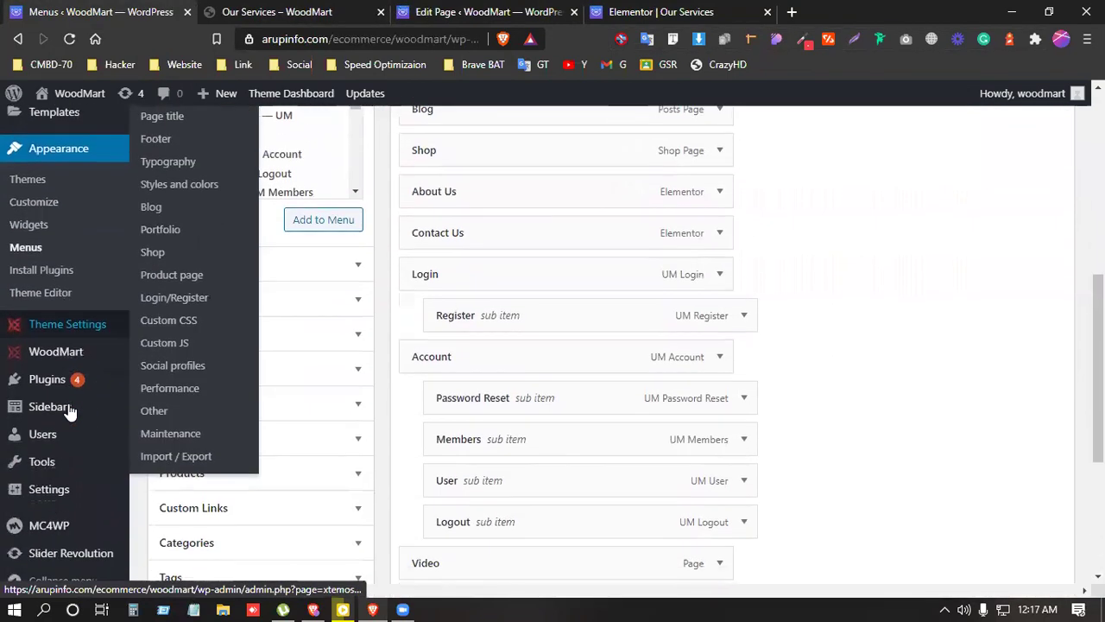
{"action": "left_click", "coordinate": [156, 406]}
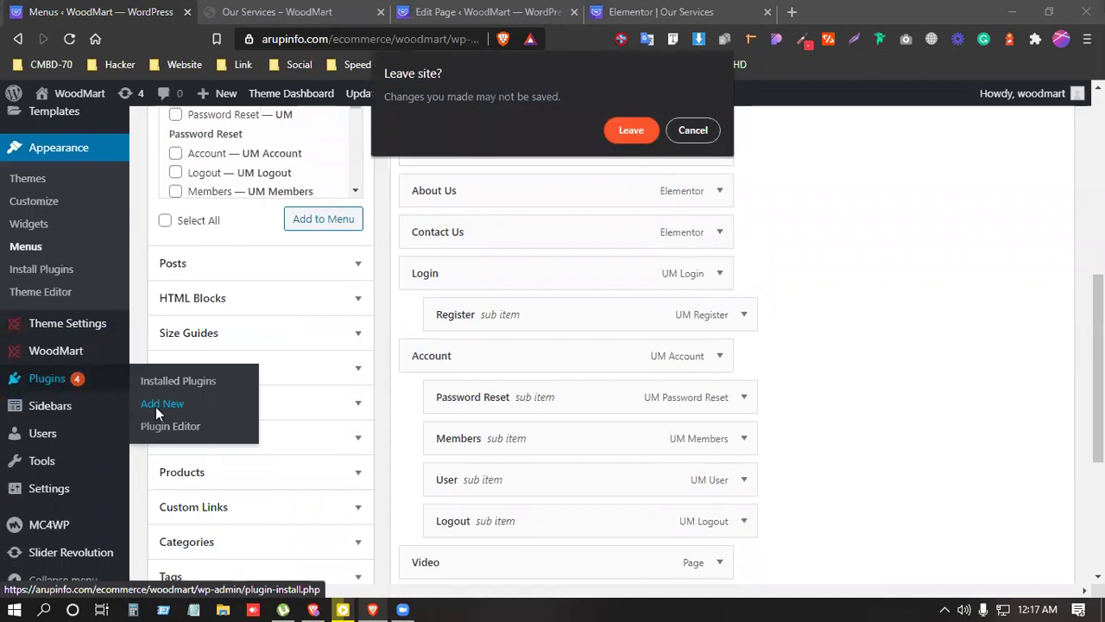
{"action": "left_click", "coordinate": [631, 130]}
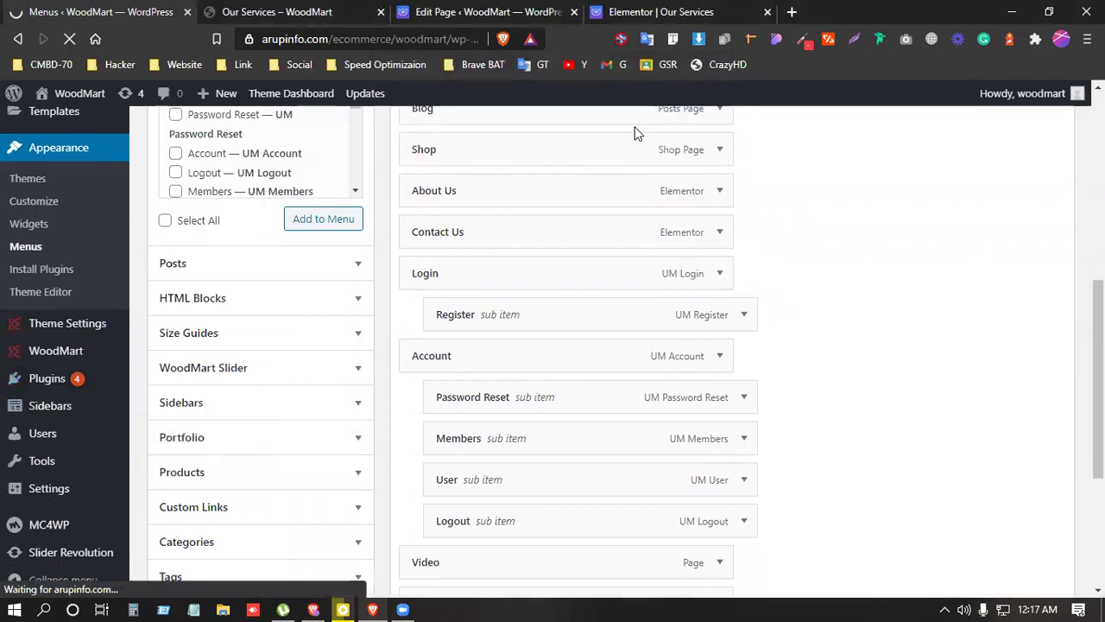
Step: Close the Our Services, Edit Page and Elementor tabs and search plugins for 'paypal'
{"action": "left_click", "coordinate": [380, 12]}
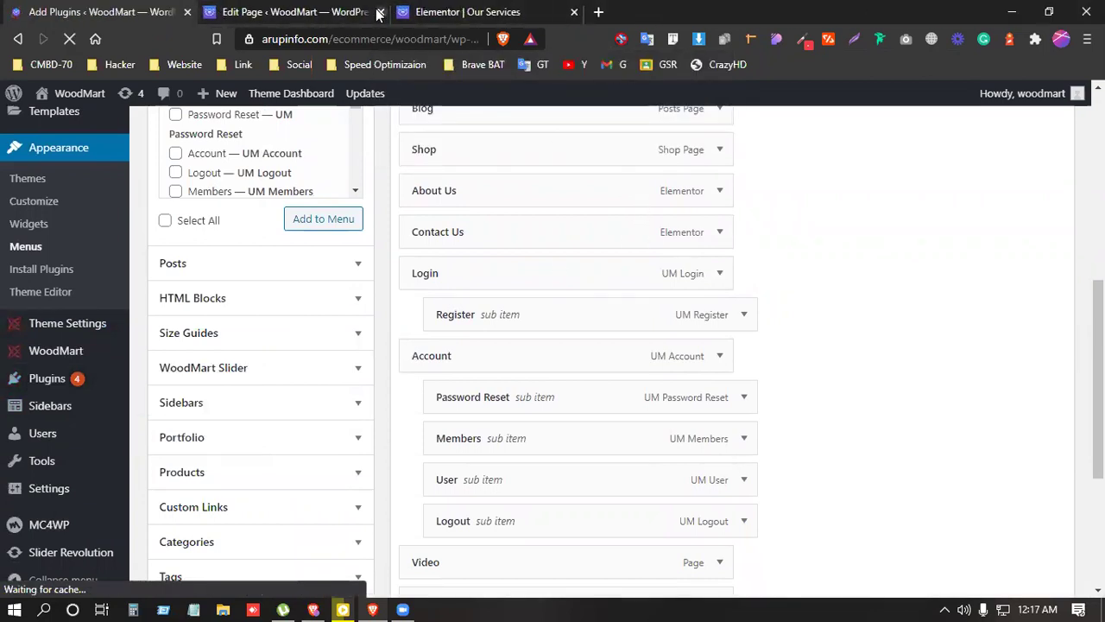
{"action": "left_click", "coordinate": [380, 12]}
{"action": "left_click", "coordinate": [380, 12]}
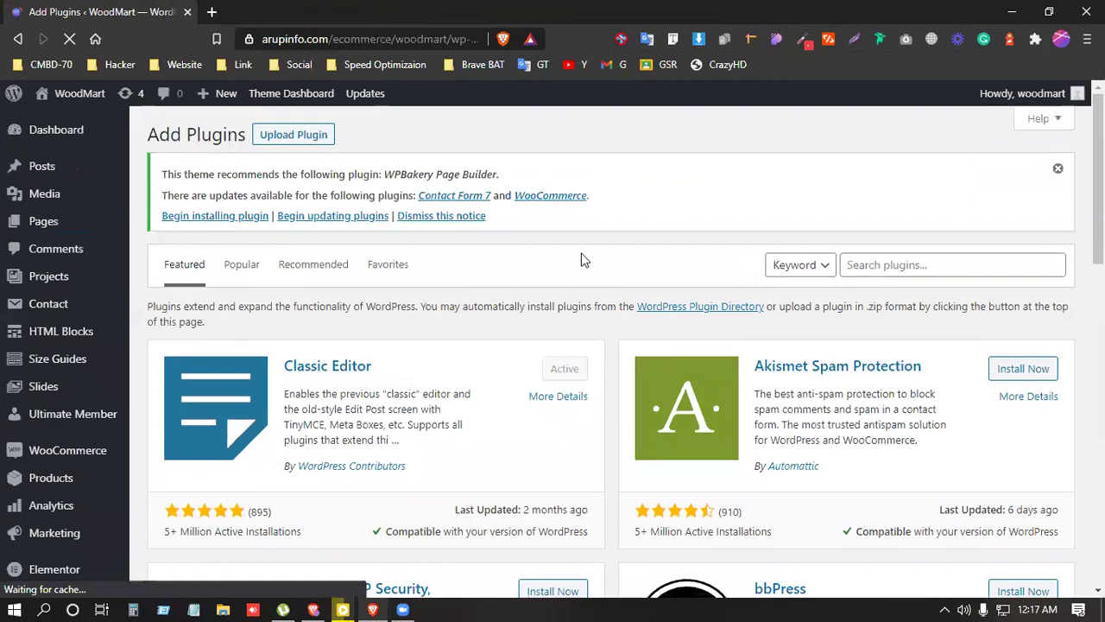
{"action": "left_click", "coordinate": [898, 275]}
{"action": "type", "text": "paypal"}
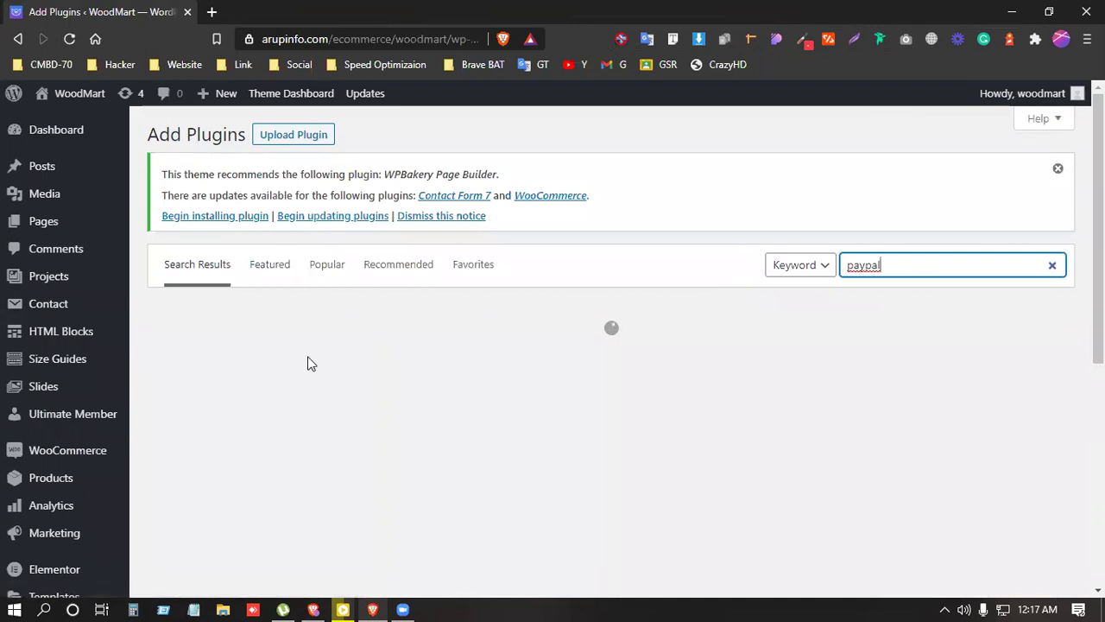
{"action": "scroll", "coordinate": [311, 363], "scroll_direction": "down", "scroll_amount": 1}
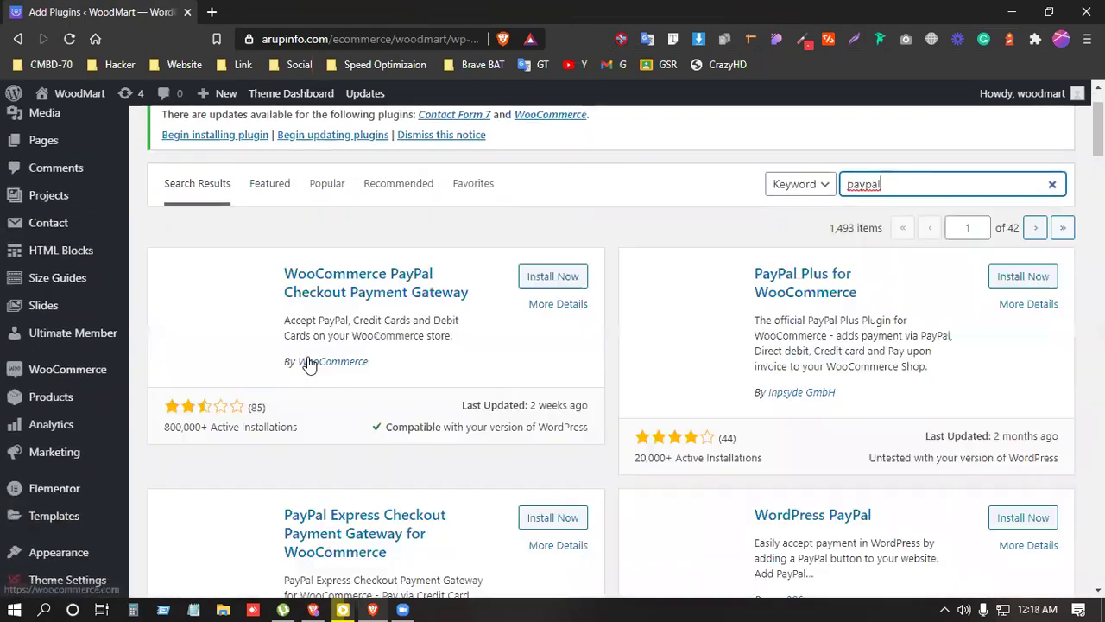
Step: Install the WooCommerce PayPal Checkout Payment Gateway plugin by WooCommerce
{"action": "left_click_drag", "start_coordinate": [369, 363], "coordinate": [300, 365]}
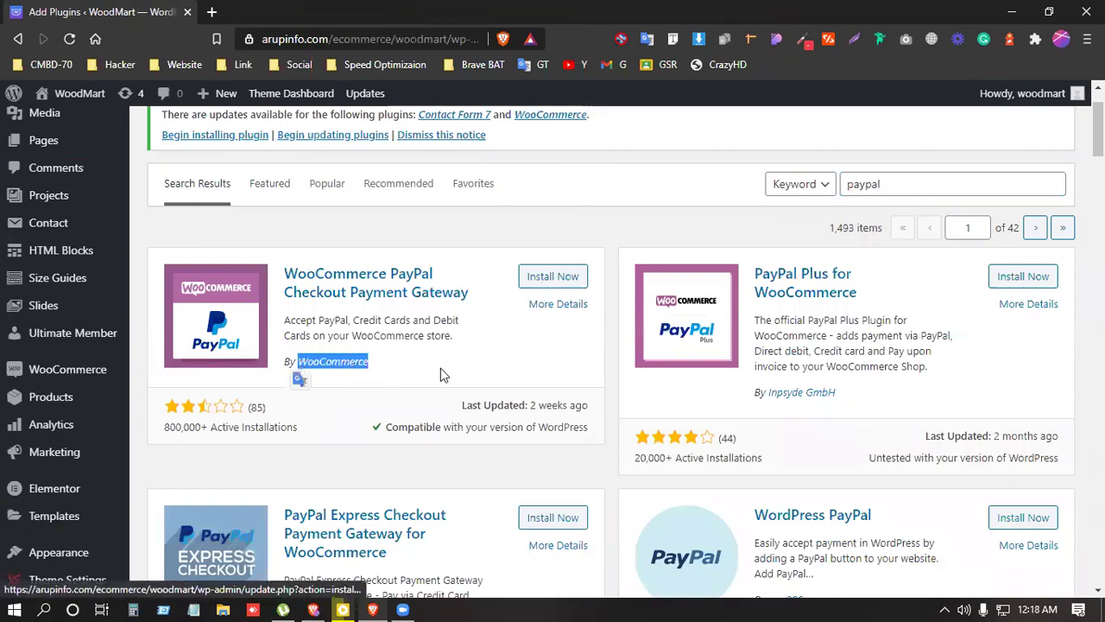
{"action": "left_click", "coordinate": [382, 362]}
{"action": "left_click_drag", "start_coordinate": [383, 363], "coordinate": [282, 366]}
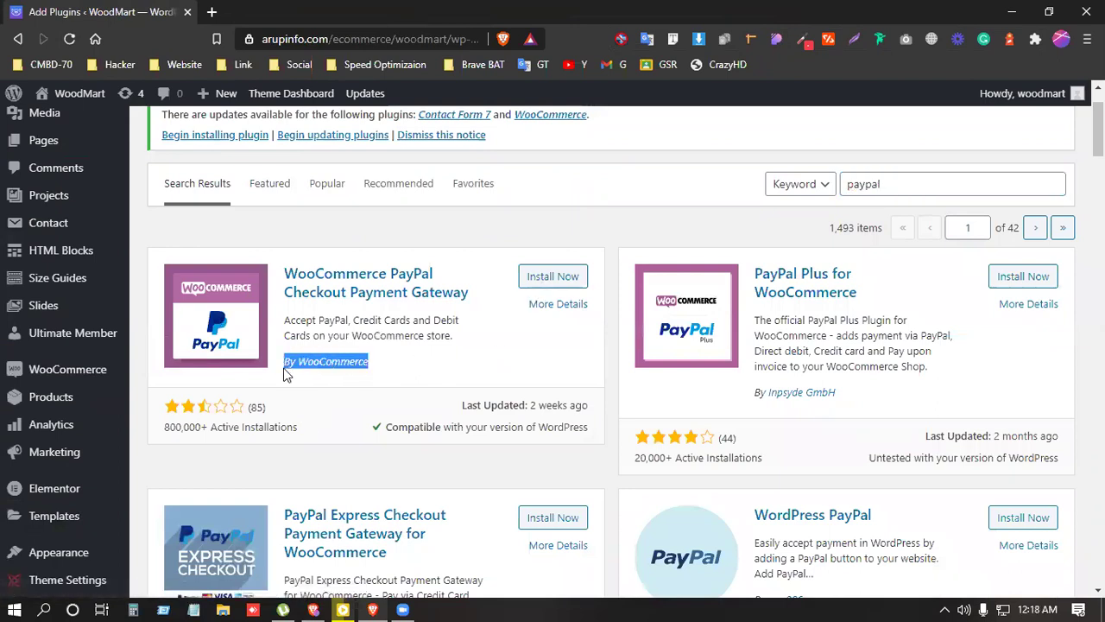
{"action": "left_click", "coordinate": [436, 374]}
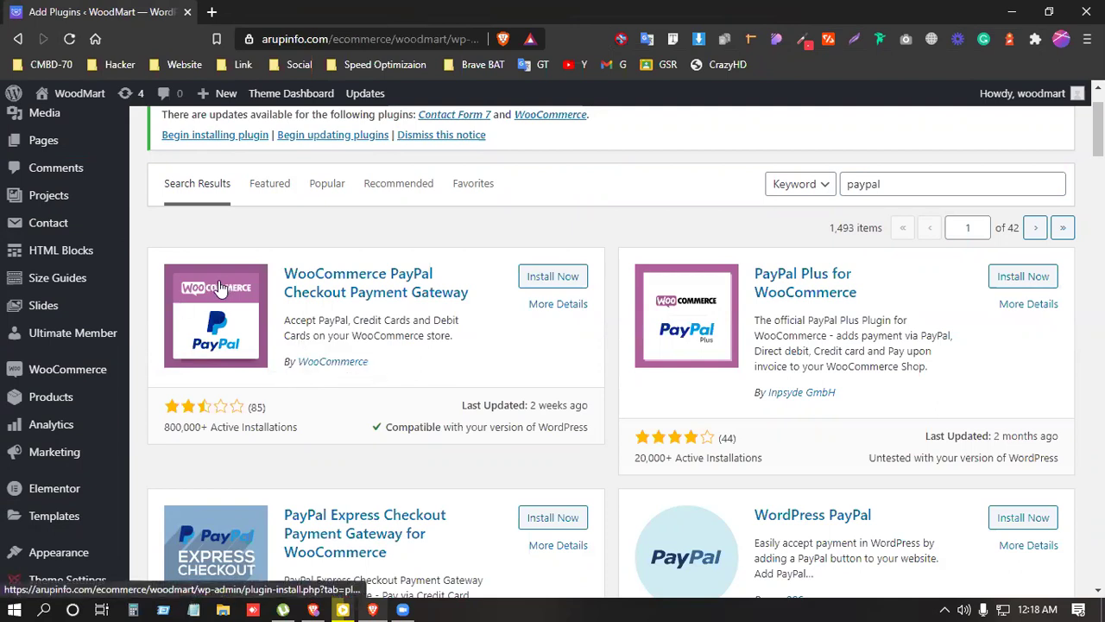
{"action": "left_click_drag", "start_coordinate": [385, 370], "coordinate": [283, 367]}
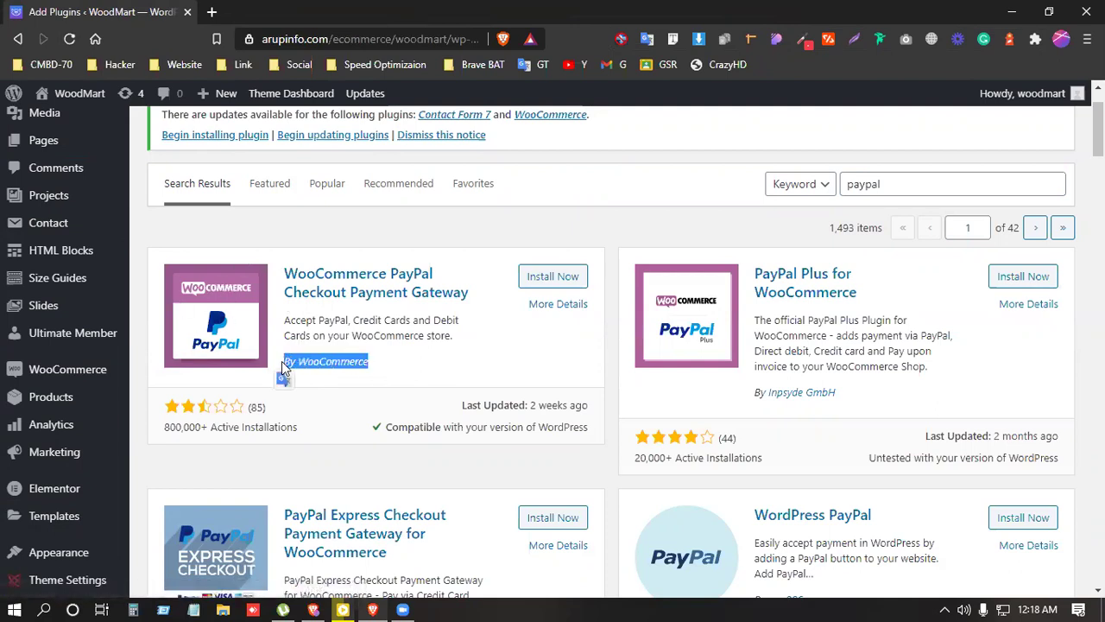
{"action": "left_click", "coordinate": [562, 285]}
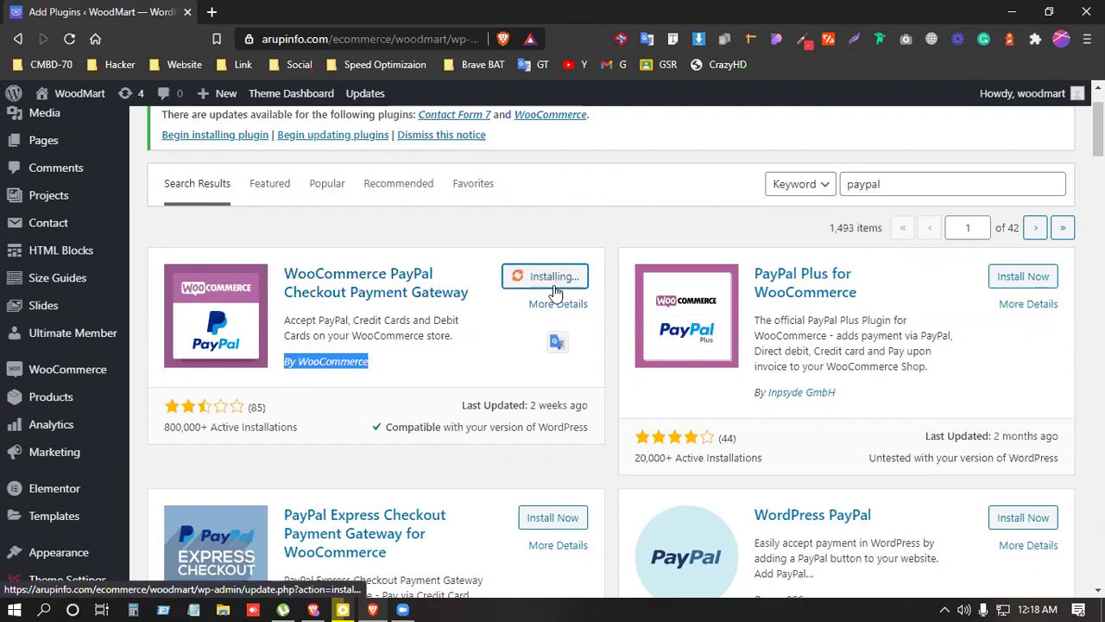
{"action": "left_click", "coordinate": [514, 368]}
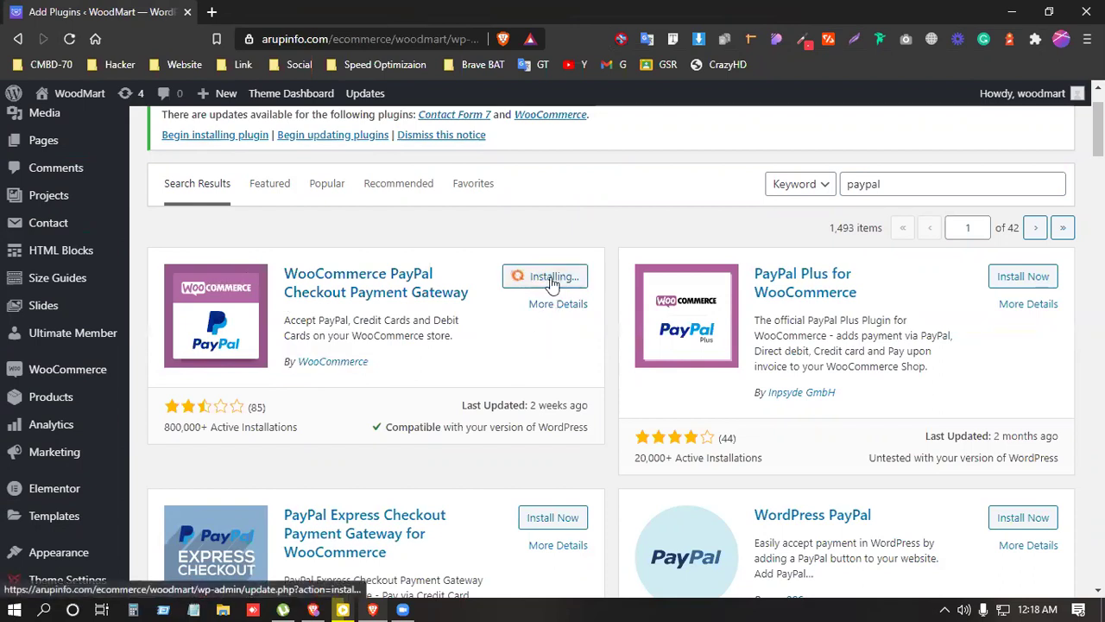
{"action": "double_click", "coordinate": [932, 190]}
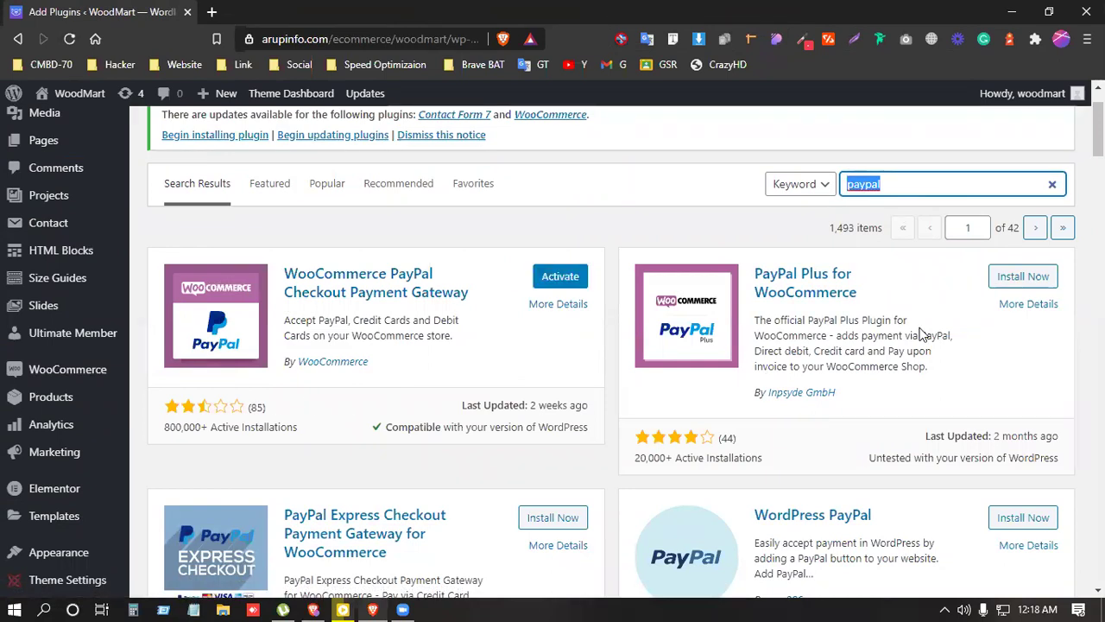
Step: Search plugins for 'stripe' and confirm WooCommerce Stripe Payment Gateway is already active among 580 results
{"action": "left_click", "coordinate": [921, 181]}
{"action": "double_click", "coordinate": [855, 183]}
{"action": "type", "text": "s"}
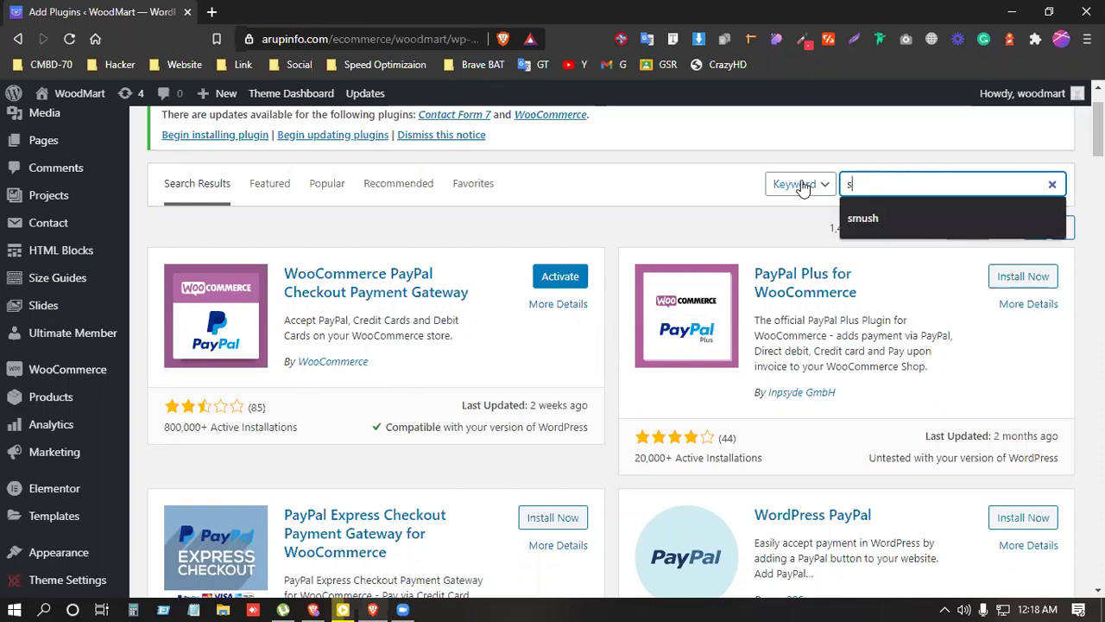
{"action": "type", "text": "tripe"}
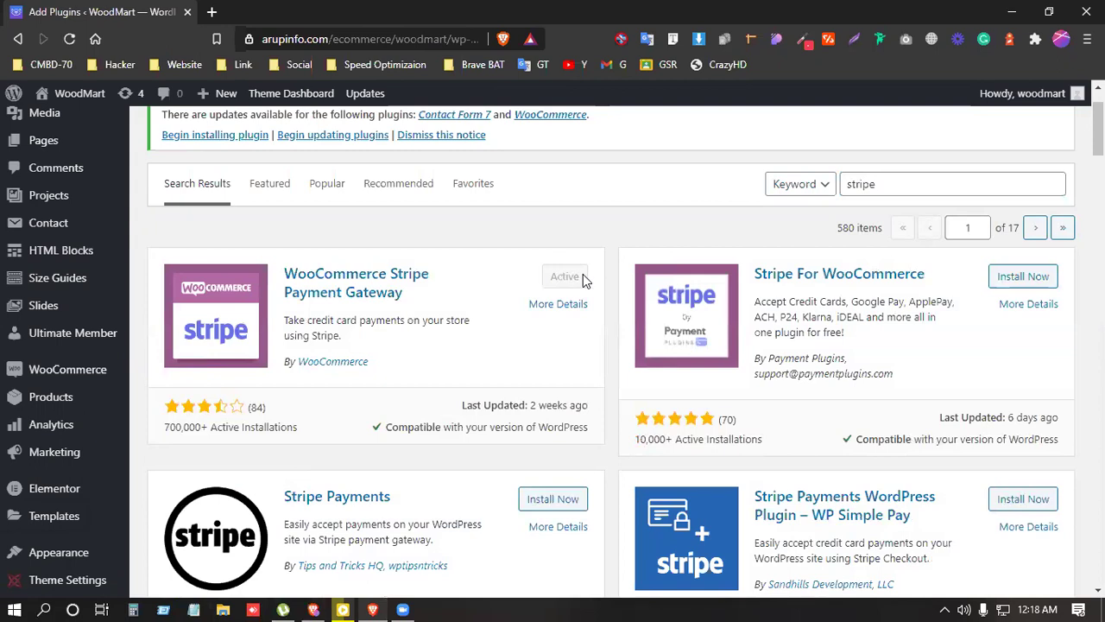
{"action": "scroll", "coordinate": [425, 372], "scroll_direction": "down", "scroll_amount": 1}
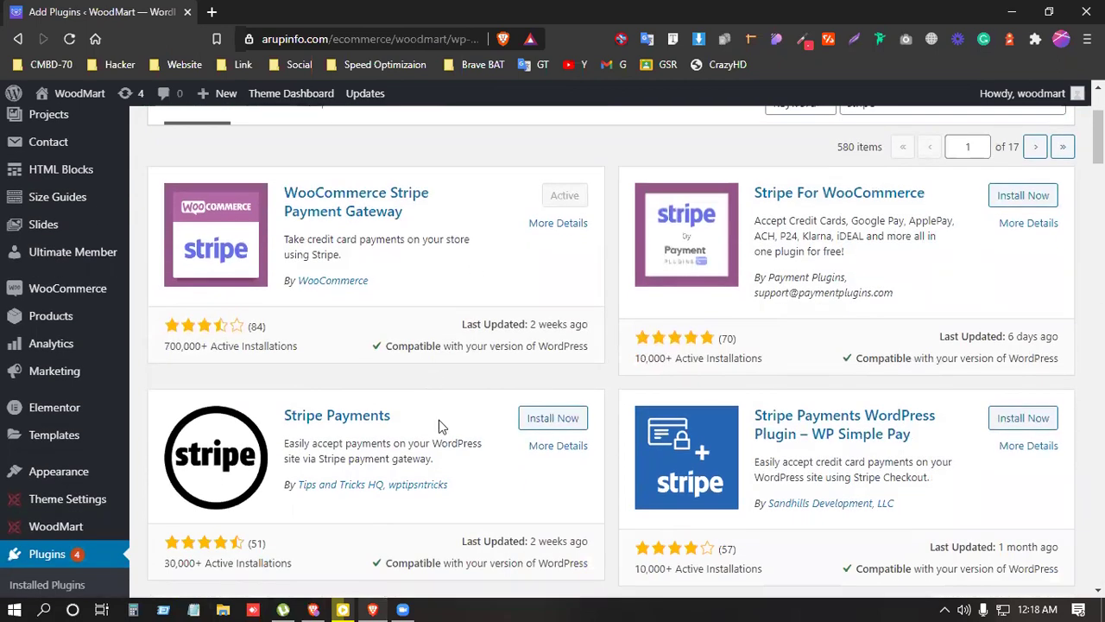
{"action": "scroll", "coordinate": [438, 419], "scroll_direction": "up", "scroll_amount": 2}
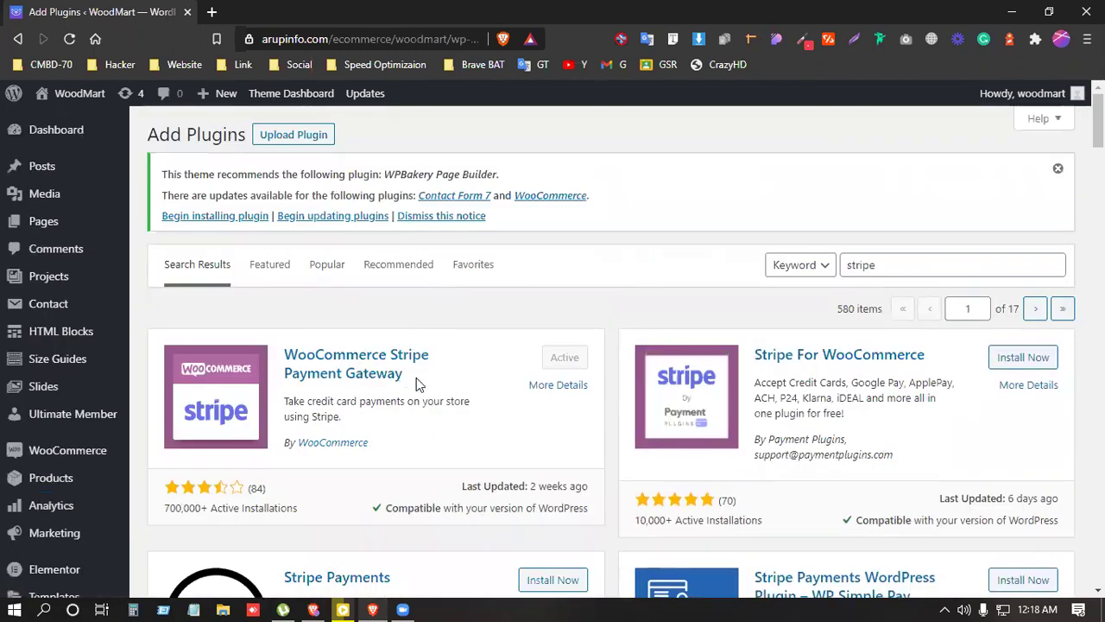